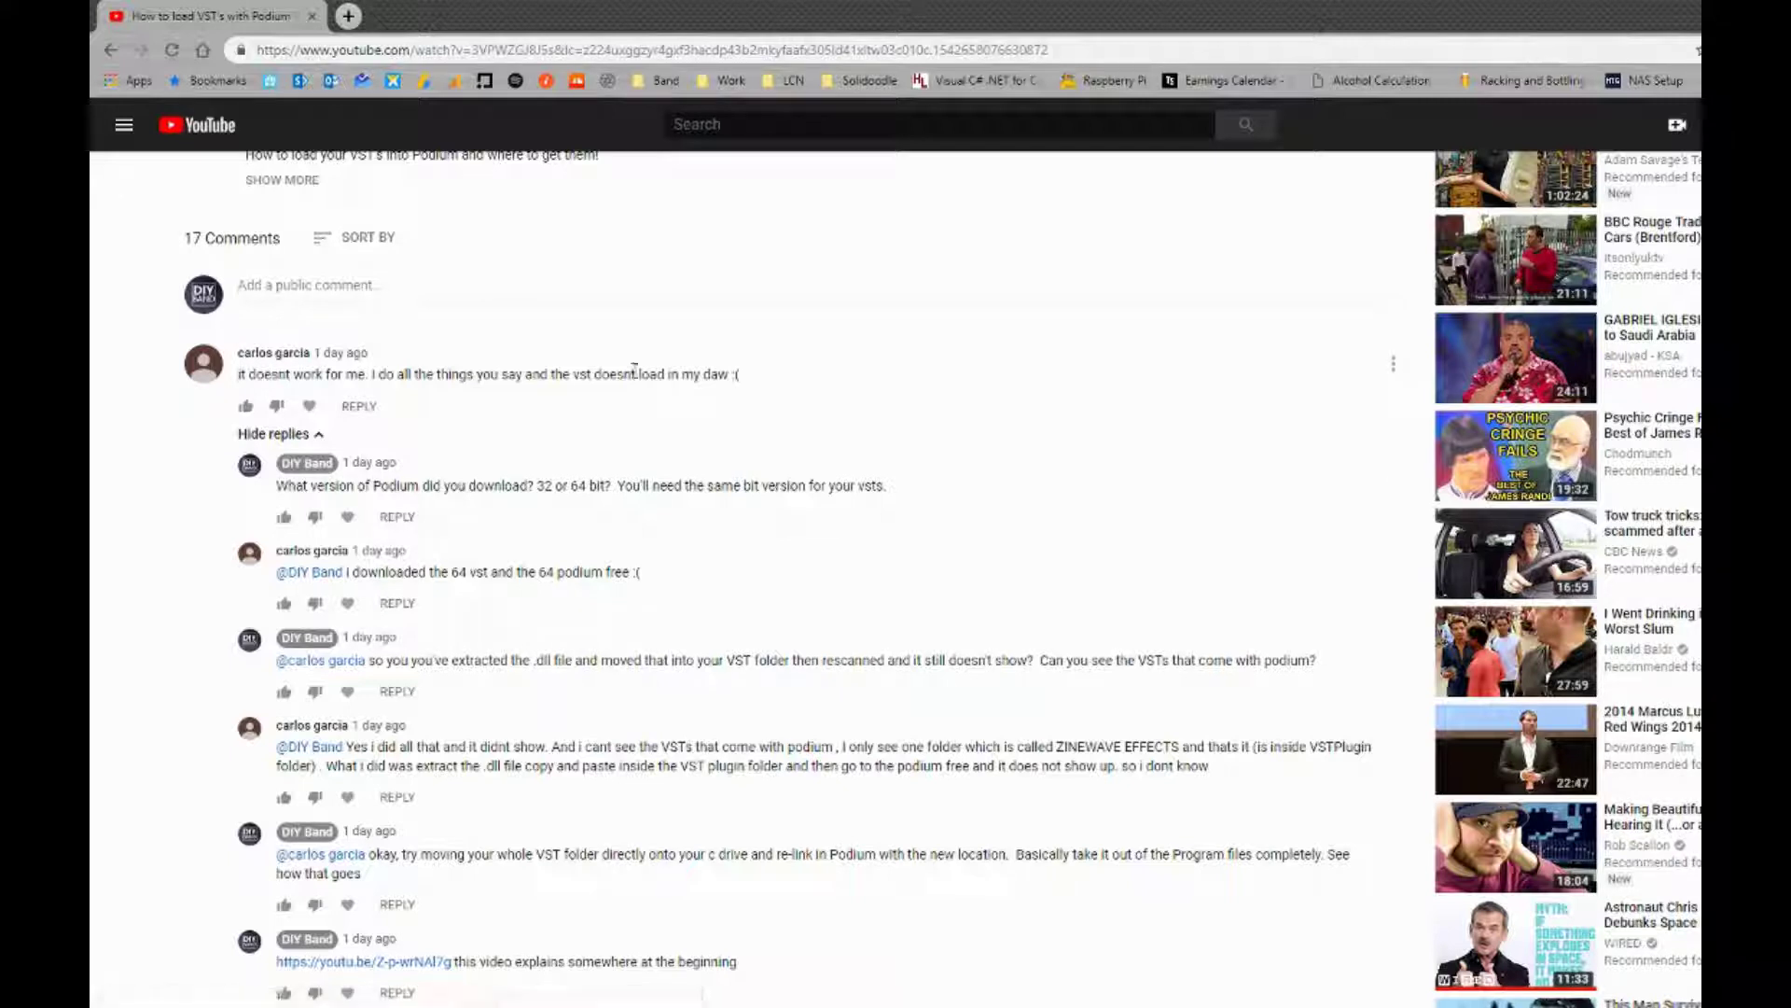
- Load the remaining replies in the comment thread and copy the plugin name 'IOWA Alto Sax'
{"action": "scroll", "coordinate": [364, 613], "scroll_direction": "down", "scroll_amount": 4}
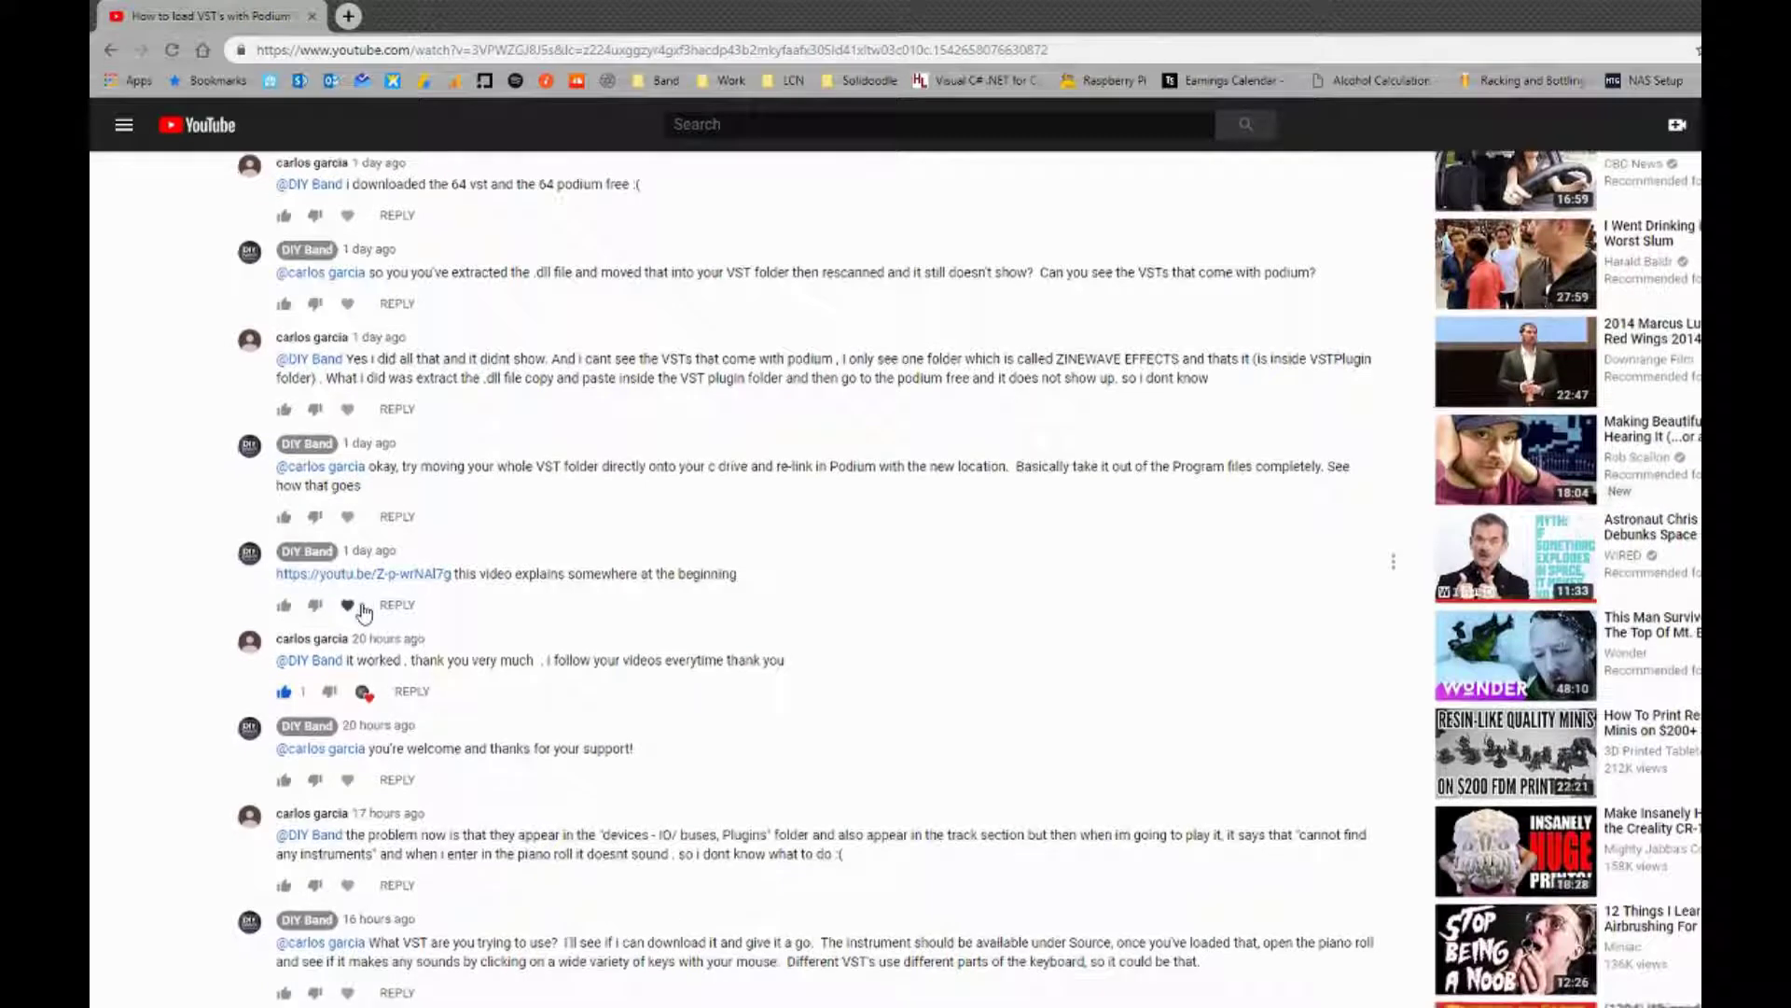
{"action": "scroll", "coordinate": [364, 613], "scroll_direction": "down", "scroll_amount": 1}
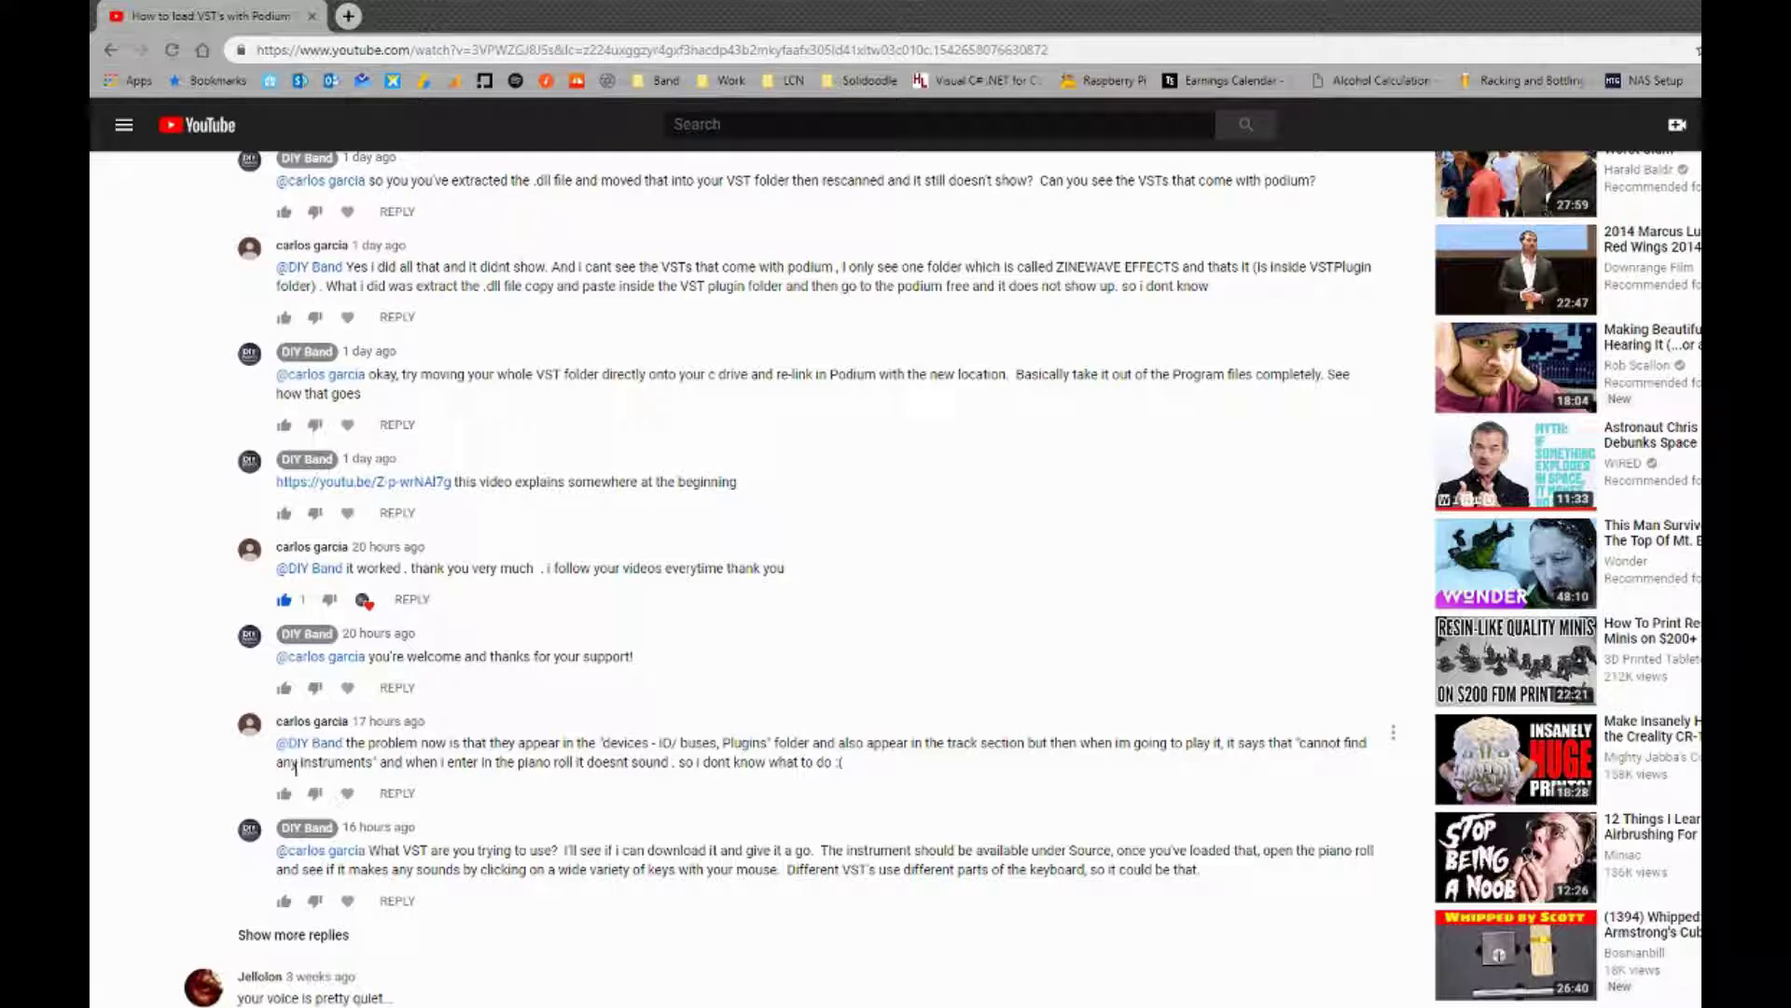
{"action": "left_click", "coordinate": [342, 934]}
{"action": "scroll", "coordinate": [451, 654], "scroll_direction": "down", "scroll_amount": 1}
{"action": "scroll", "coordinate": [450, 653], "scroll_direction": "down", "scroll_amount": 1}
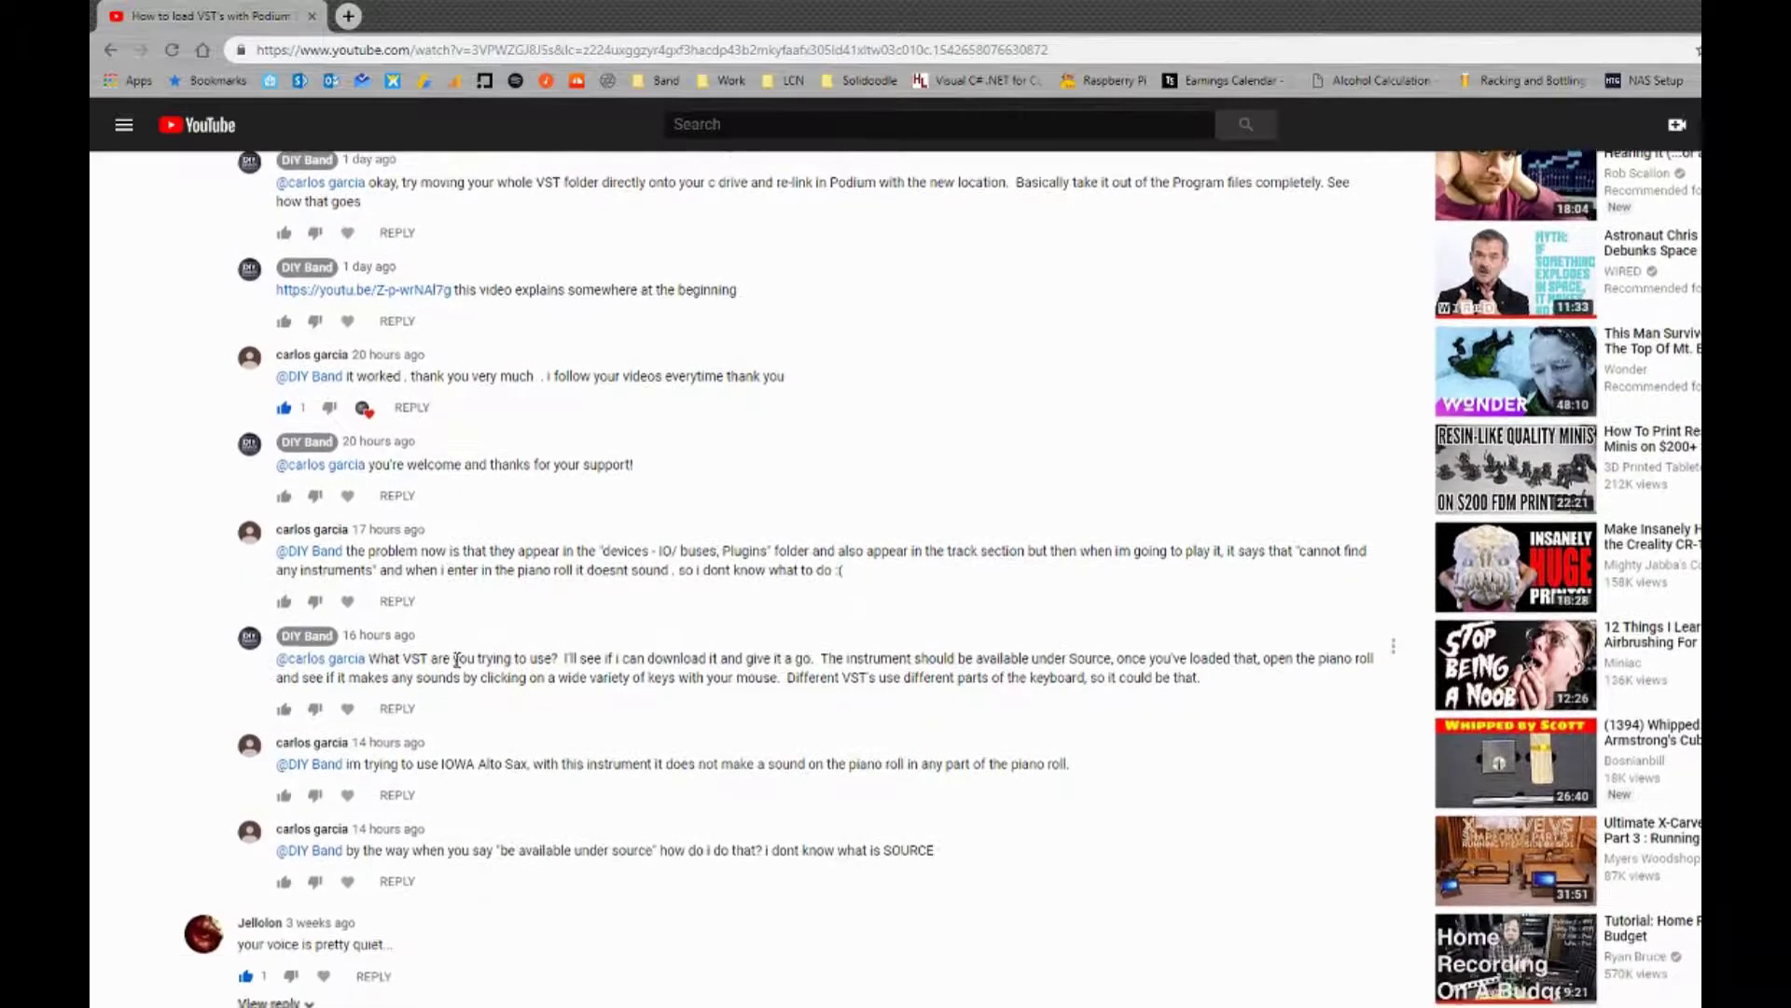
{"action": "left_click_drag", "start_coordinate": [440, 760], "coordinate": [526, 767]}
{"action": "right_click", "coordinate": [518, 768]}
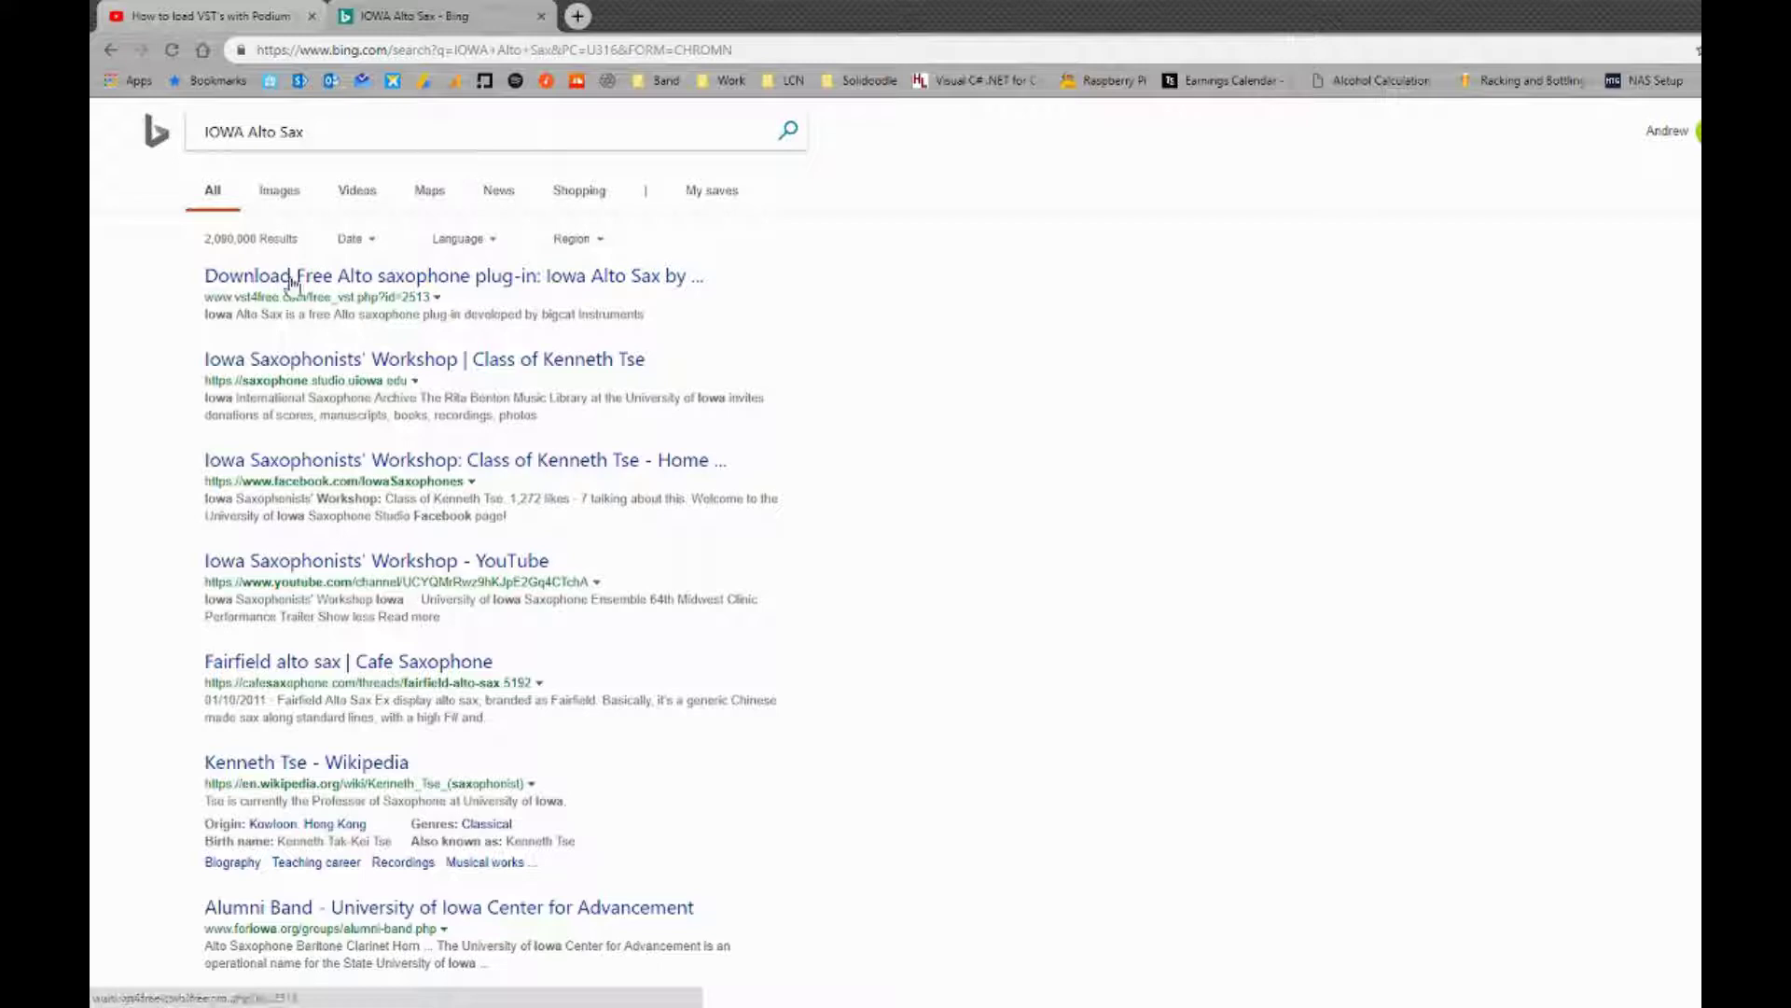
- Open the vst4free Iowa Alto Sax page from the Bing results and look over its downloads
{"action": "left_click", "coordinate": [350, 284]}
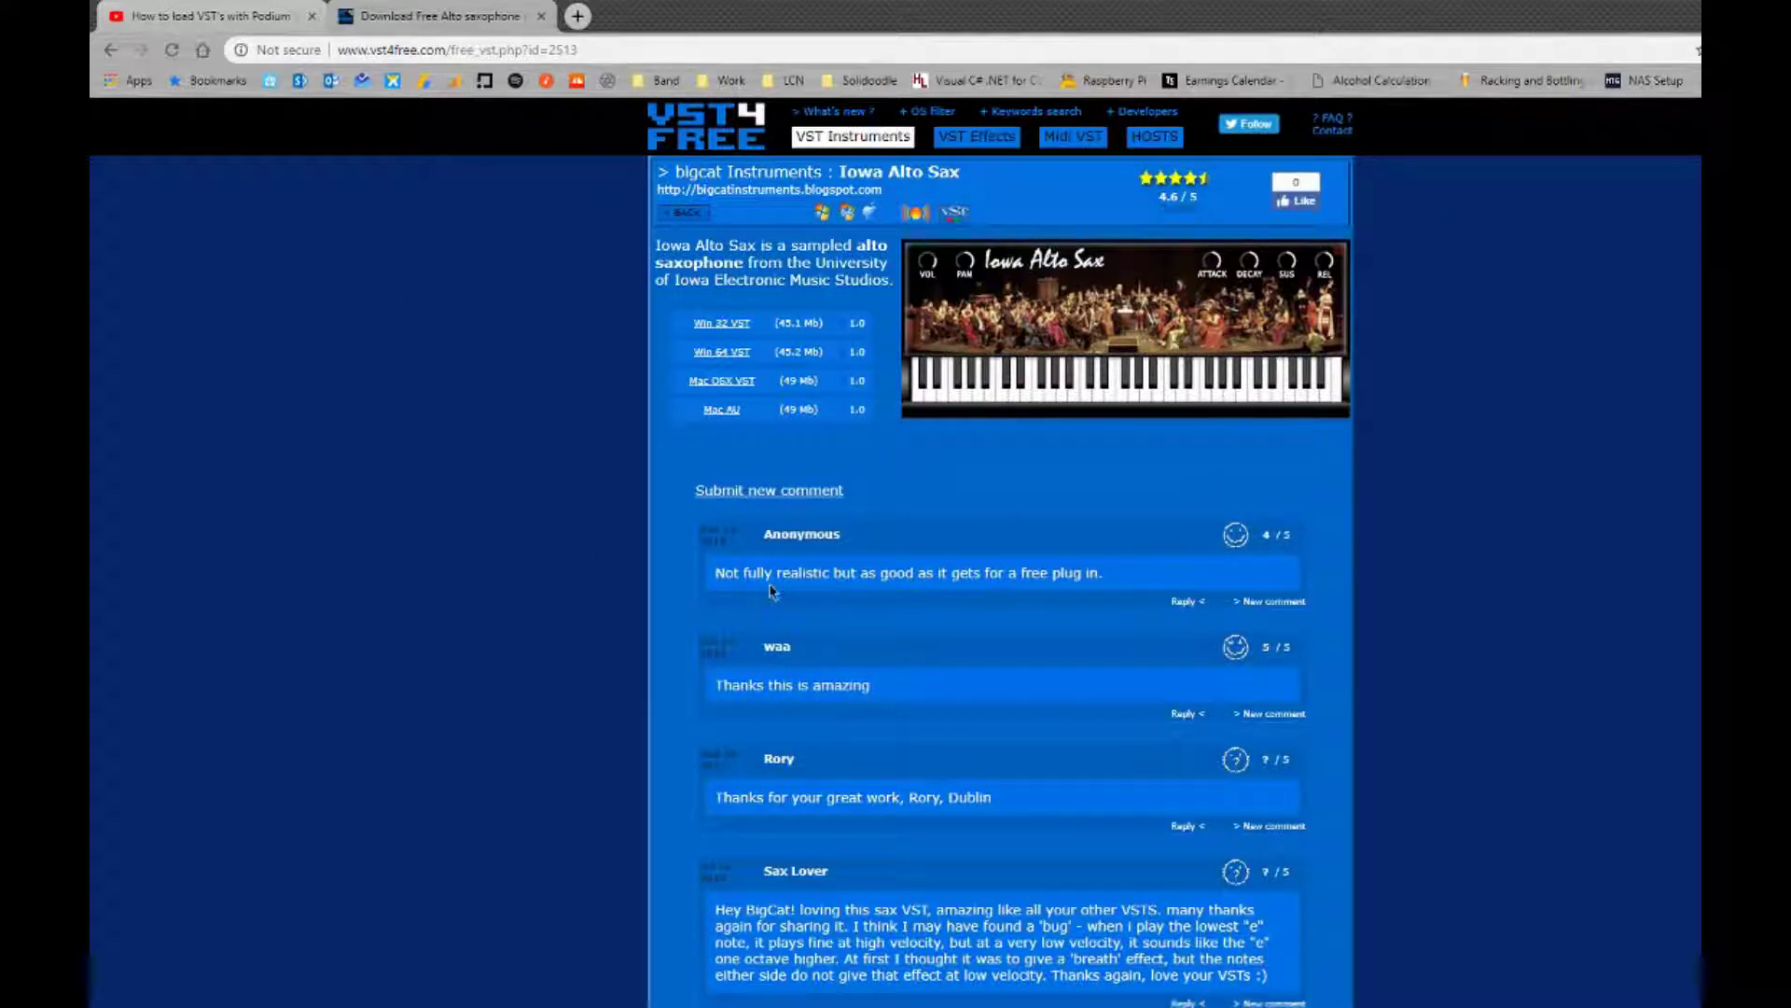
{"action": "scroll", "coordinate": [848, 646], "scroll_direction": "down", "scroll_amount": 4}
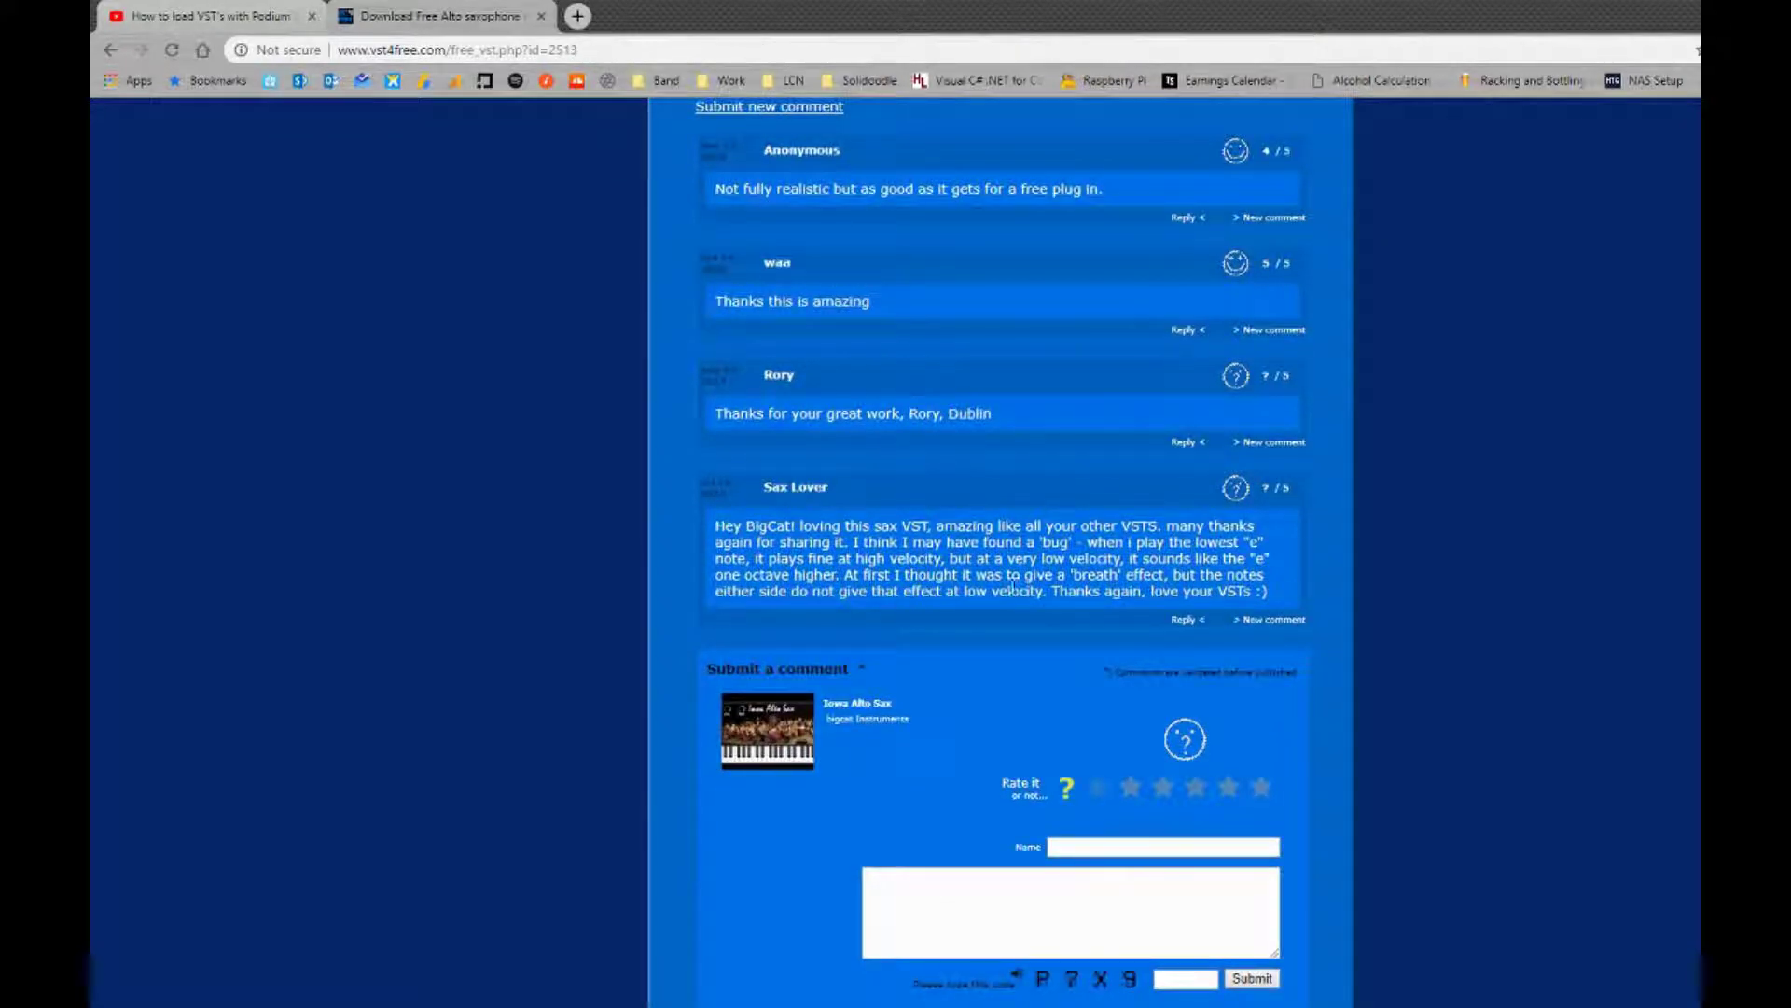
{"action": "scroll", "coordinate": [712, 628], "scroll_direction": "up", "scroll_amount": 4}
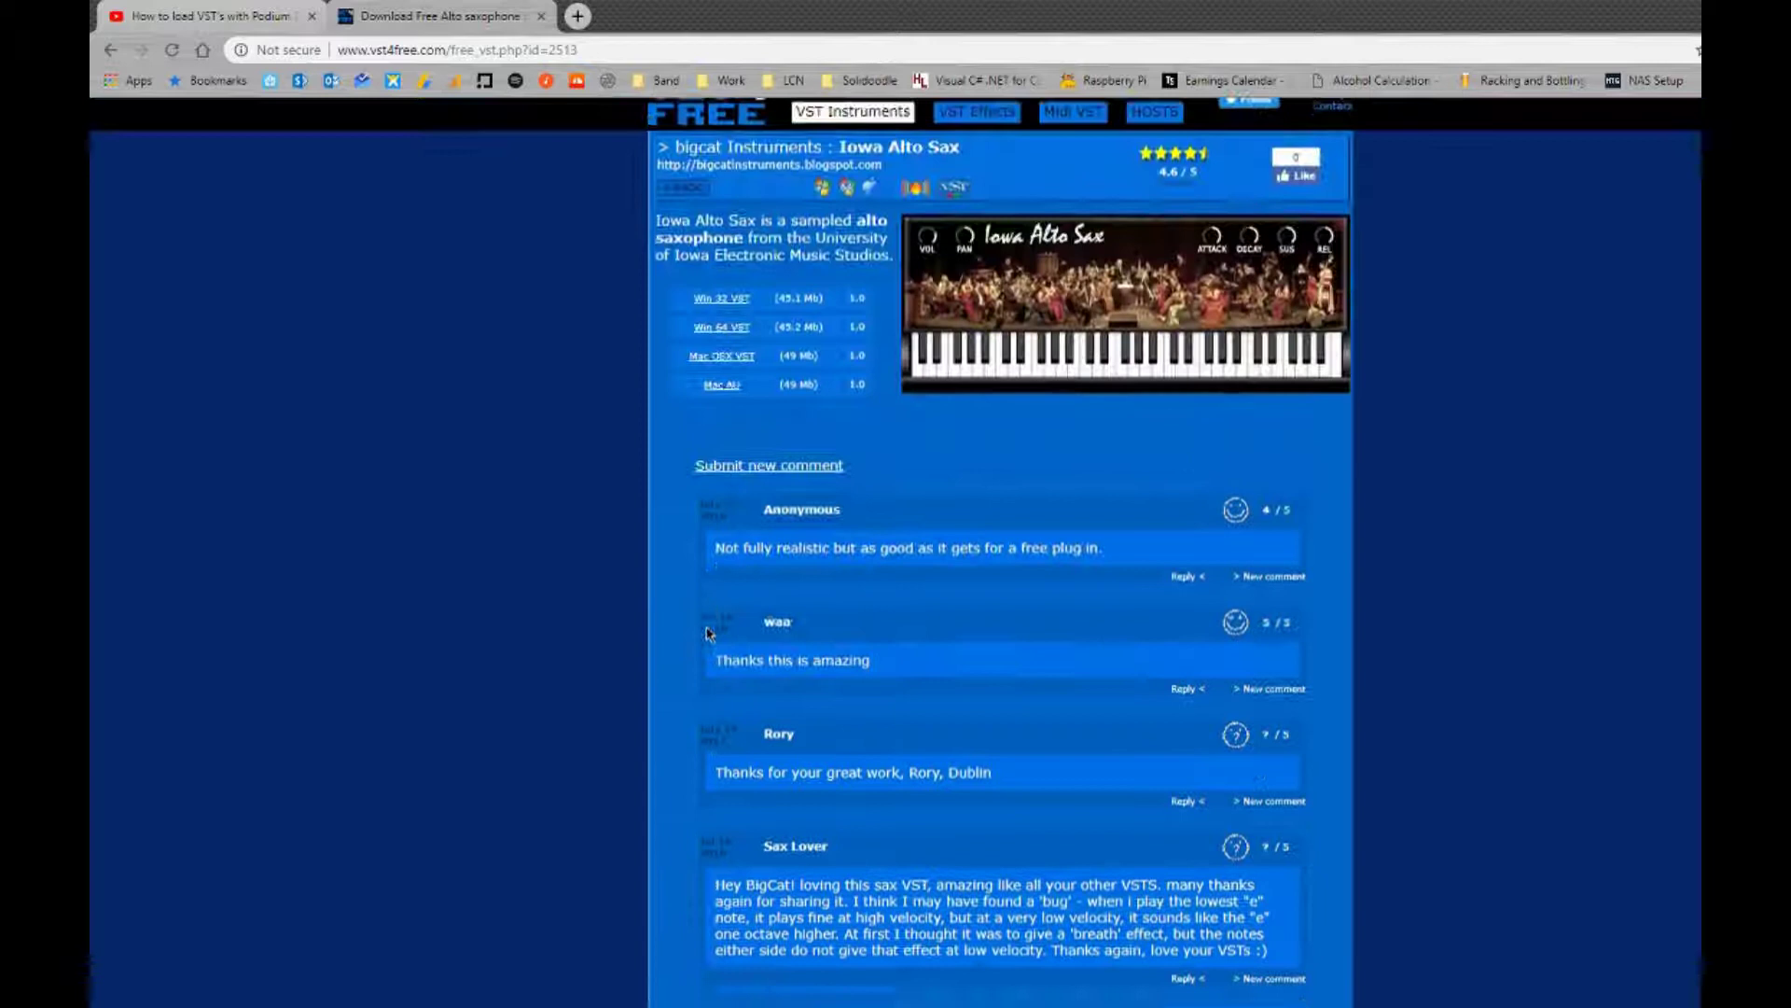
{"action": "scroll", "coordinate": [712, 628], "scroll_direction": "down", "scroll_amount": 4}
{"action": "scroll", "coordinate": [862, 547], "scroll_direction": "up", "scroll_amount": 4}
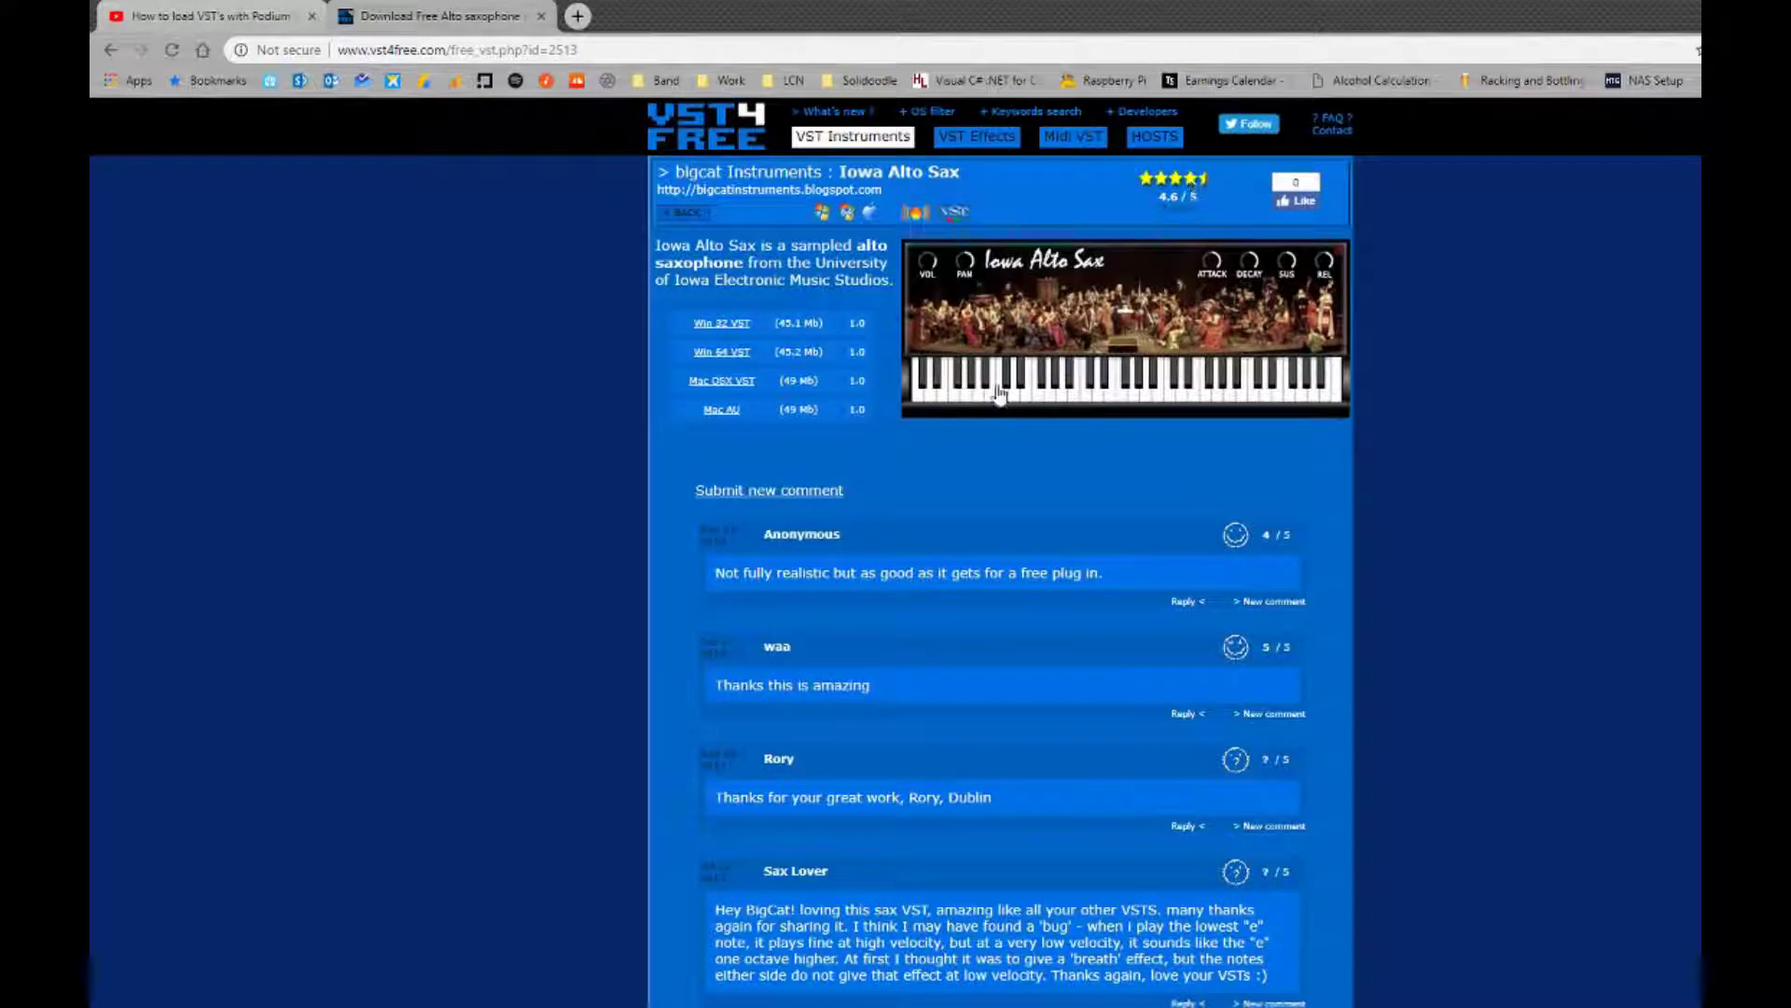
{"action": "left_click", "coordinate": [744, 326]}
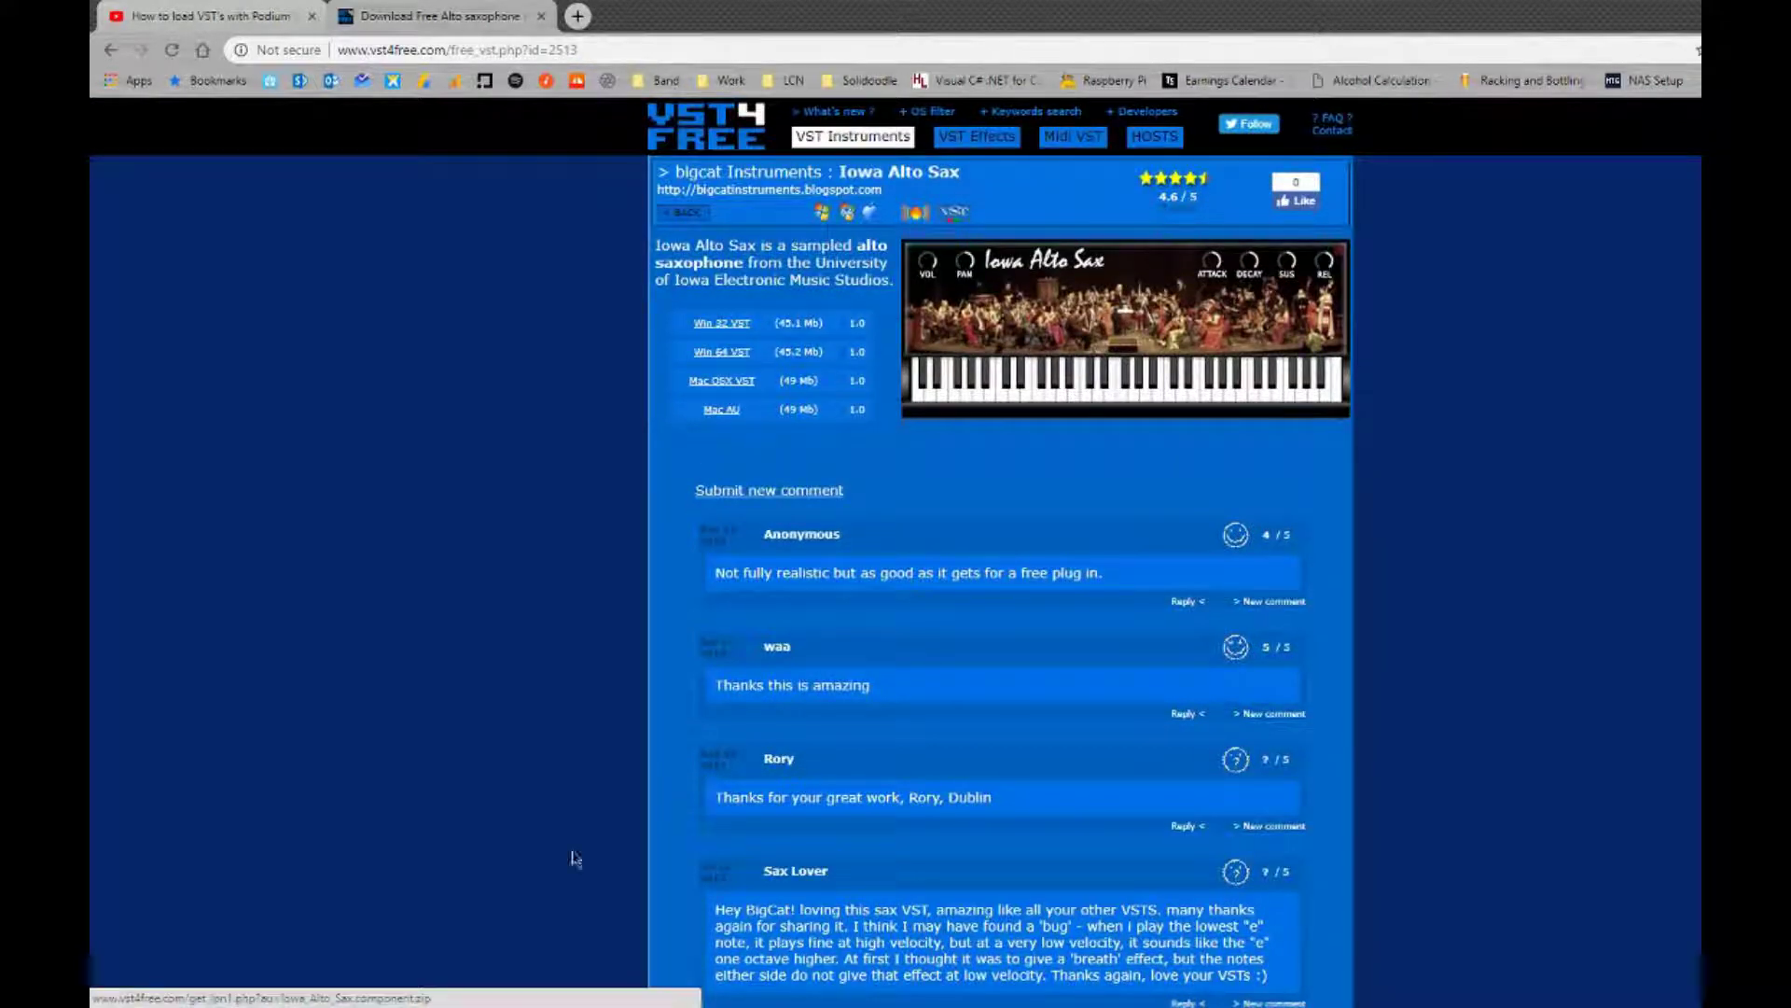
- Save the Win 32 VST zip Iowa_Alto_Sax_-_32.zip to the Desktop and show it in File Explorer
{"action": "left_click", "coordinate": [730, 349]}
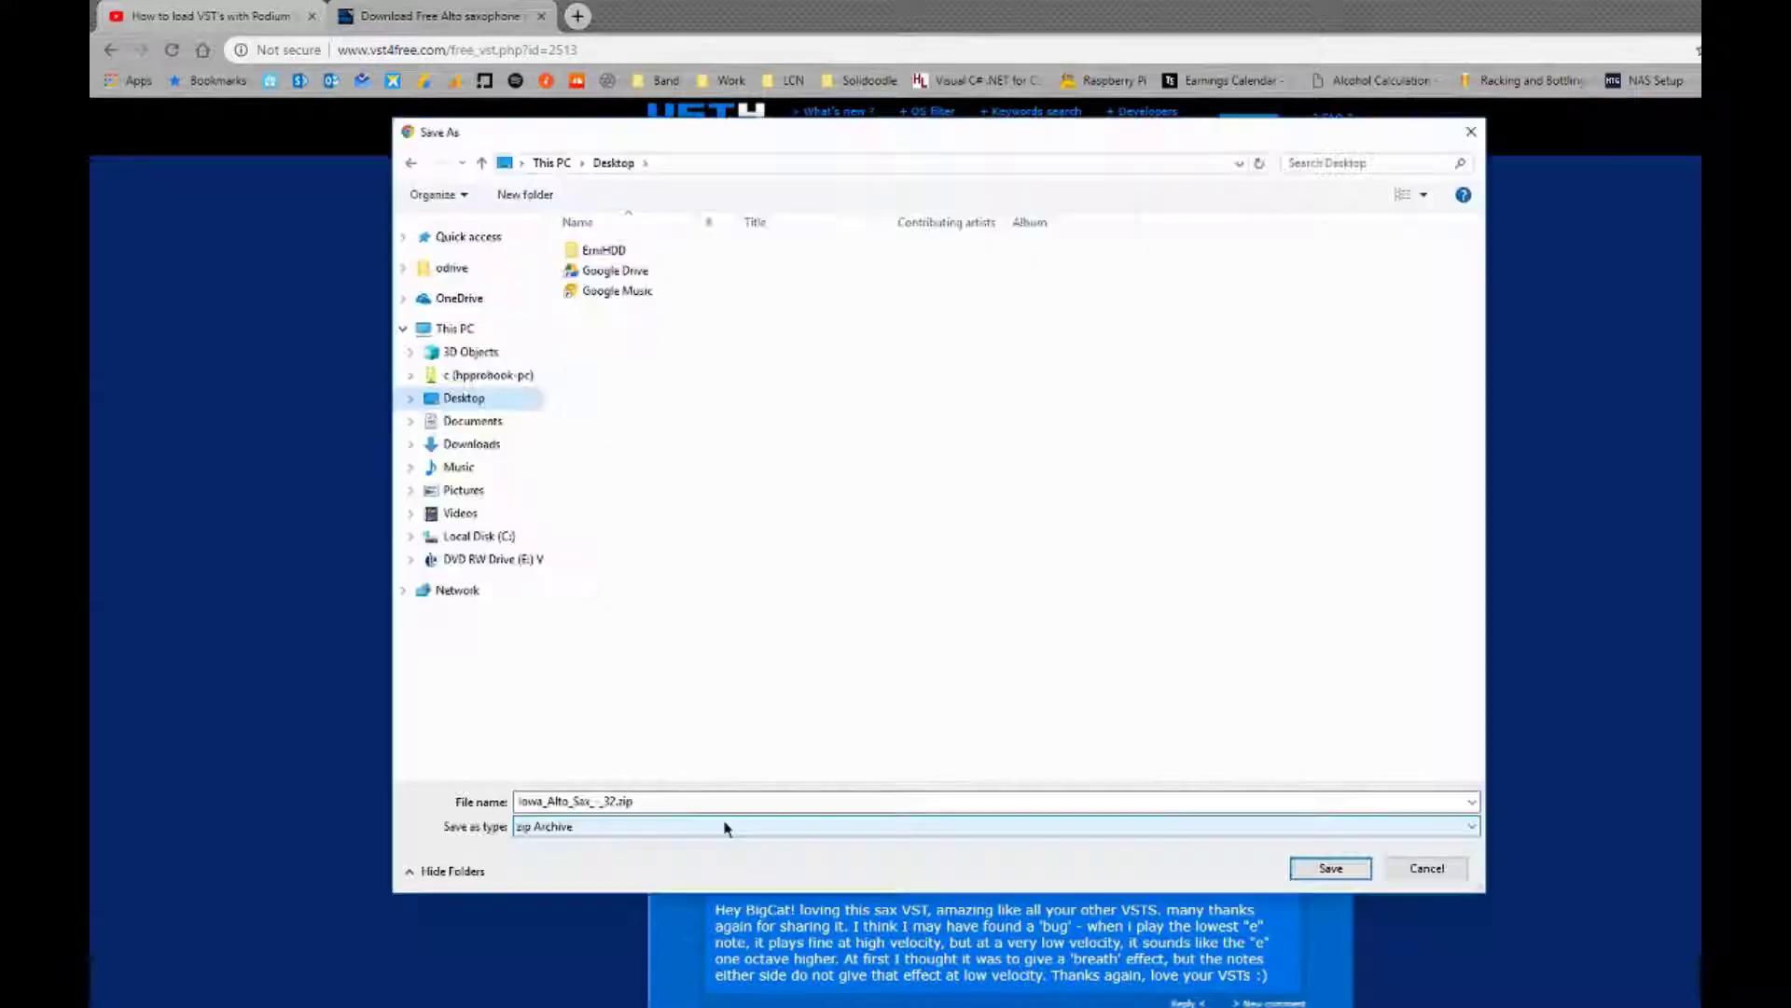
{"action": "left_click", "coordinate": [1313, 872]}
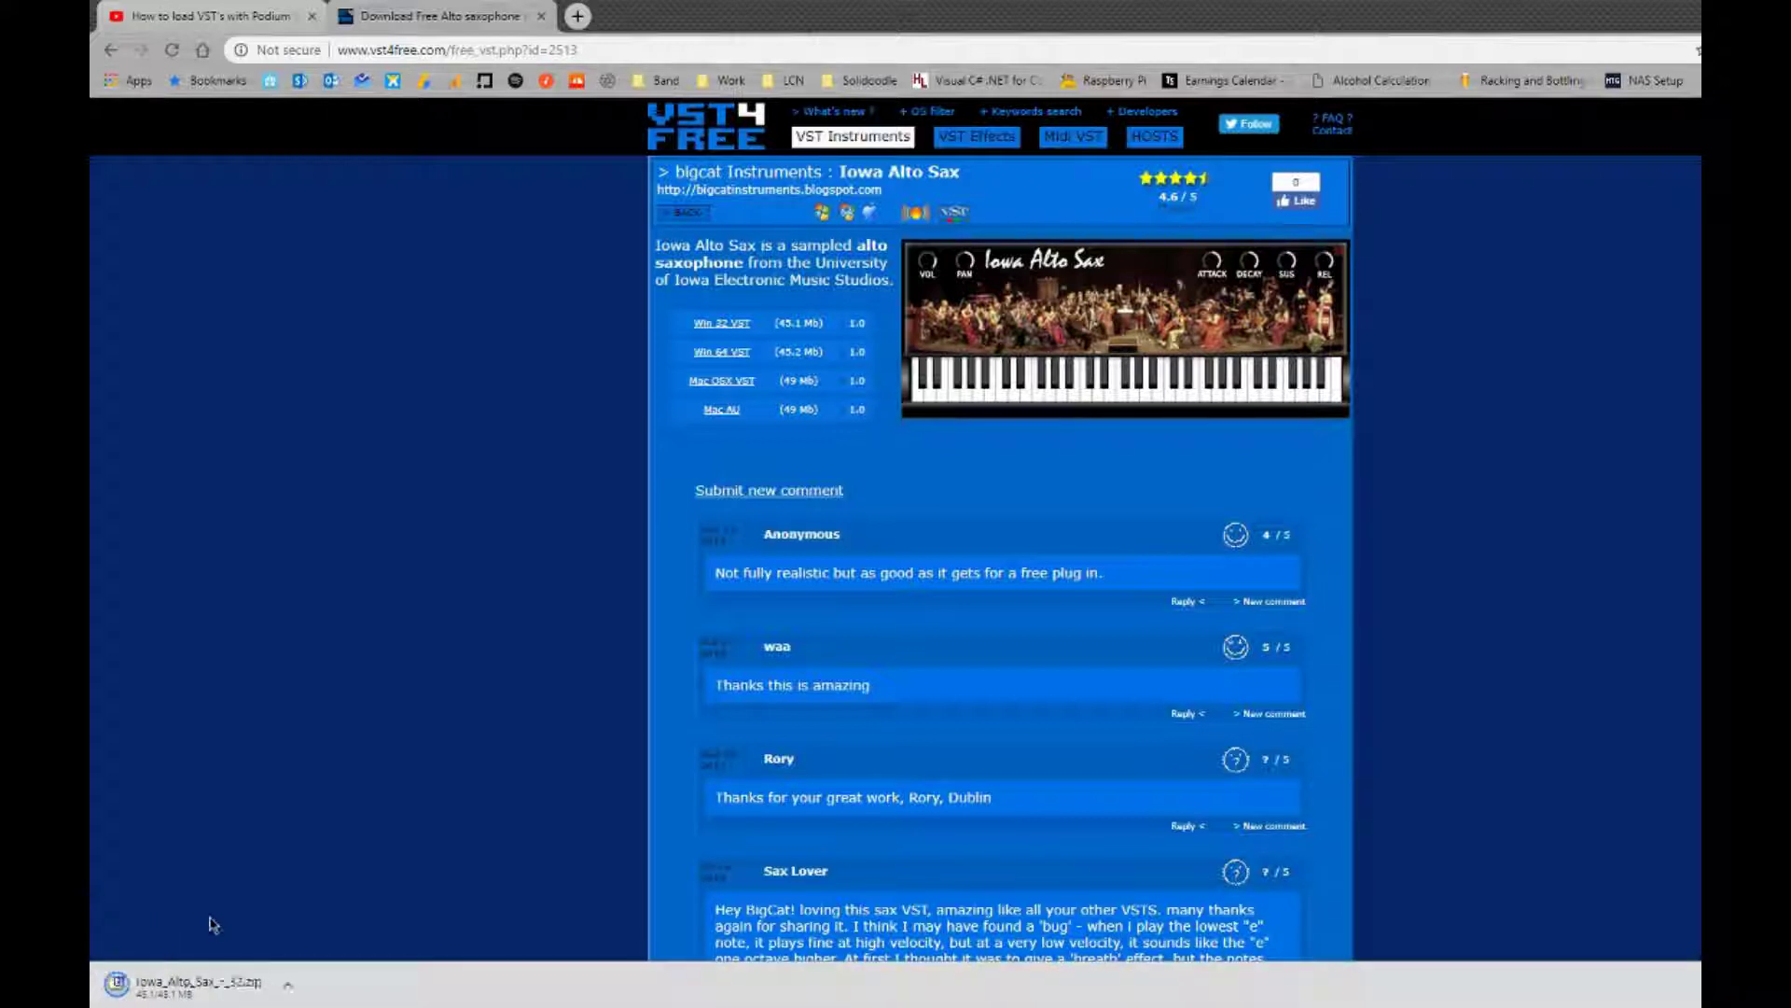
{"action": "left_click", "coordinate": [289, 985]}
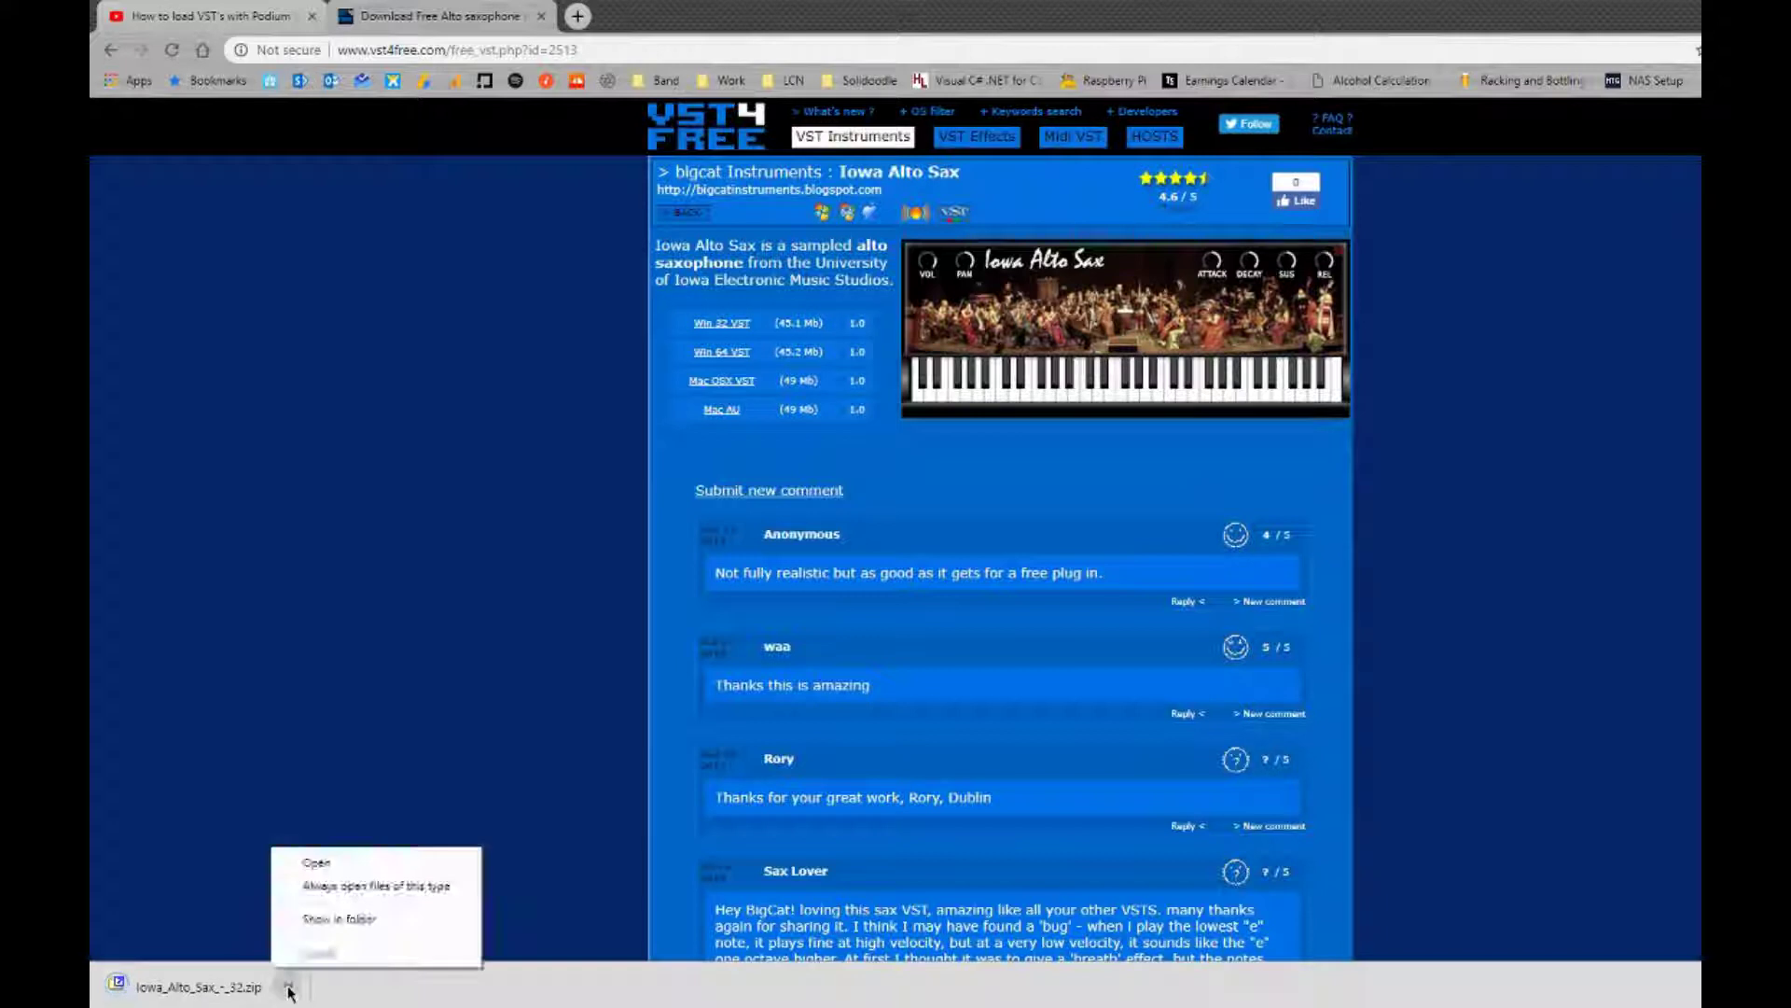
{"action": "left_click", "coordinate": [336, 923]}
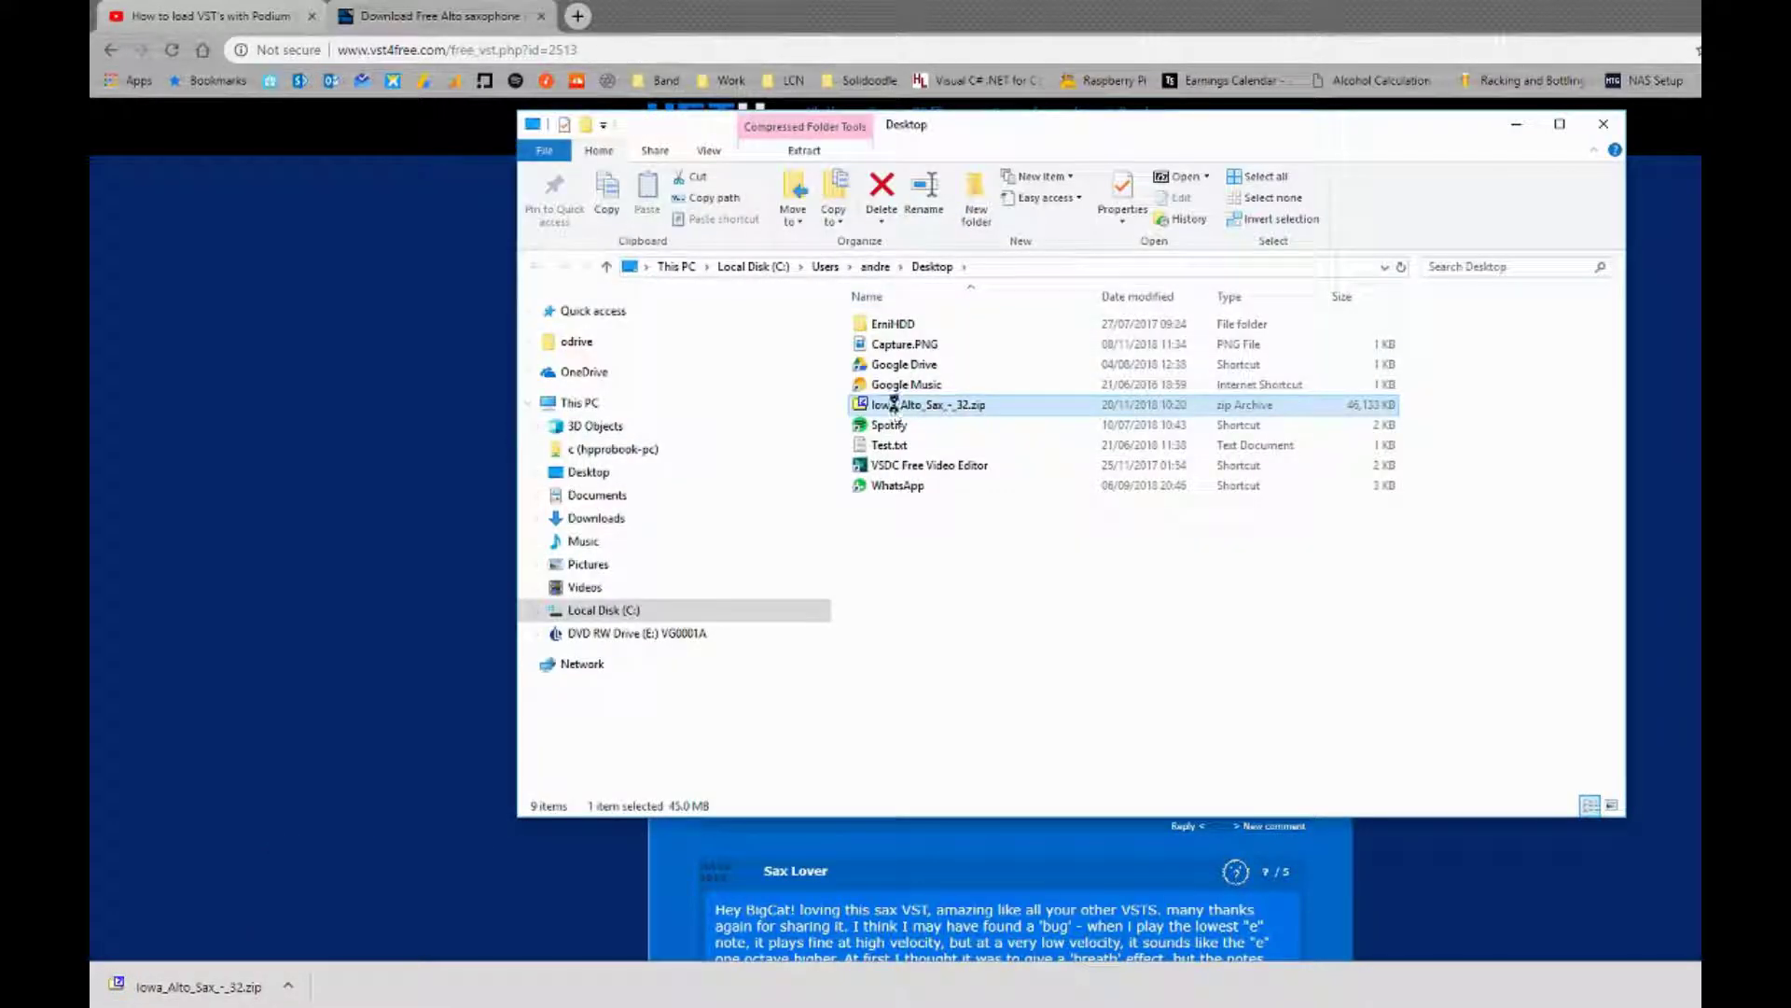
- Virus-scan the downloaded zip and close the antivirus once it reports no threats
{"action": "right_click", "coordinate": [894, 404]}
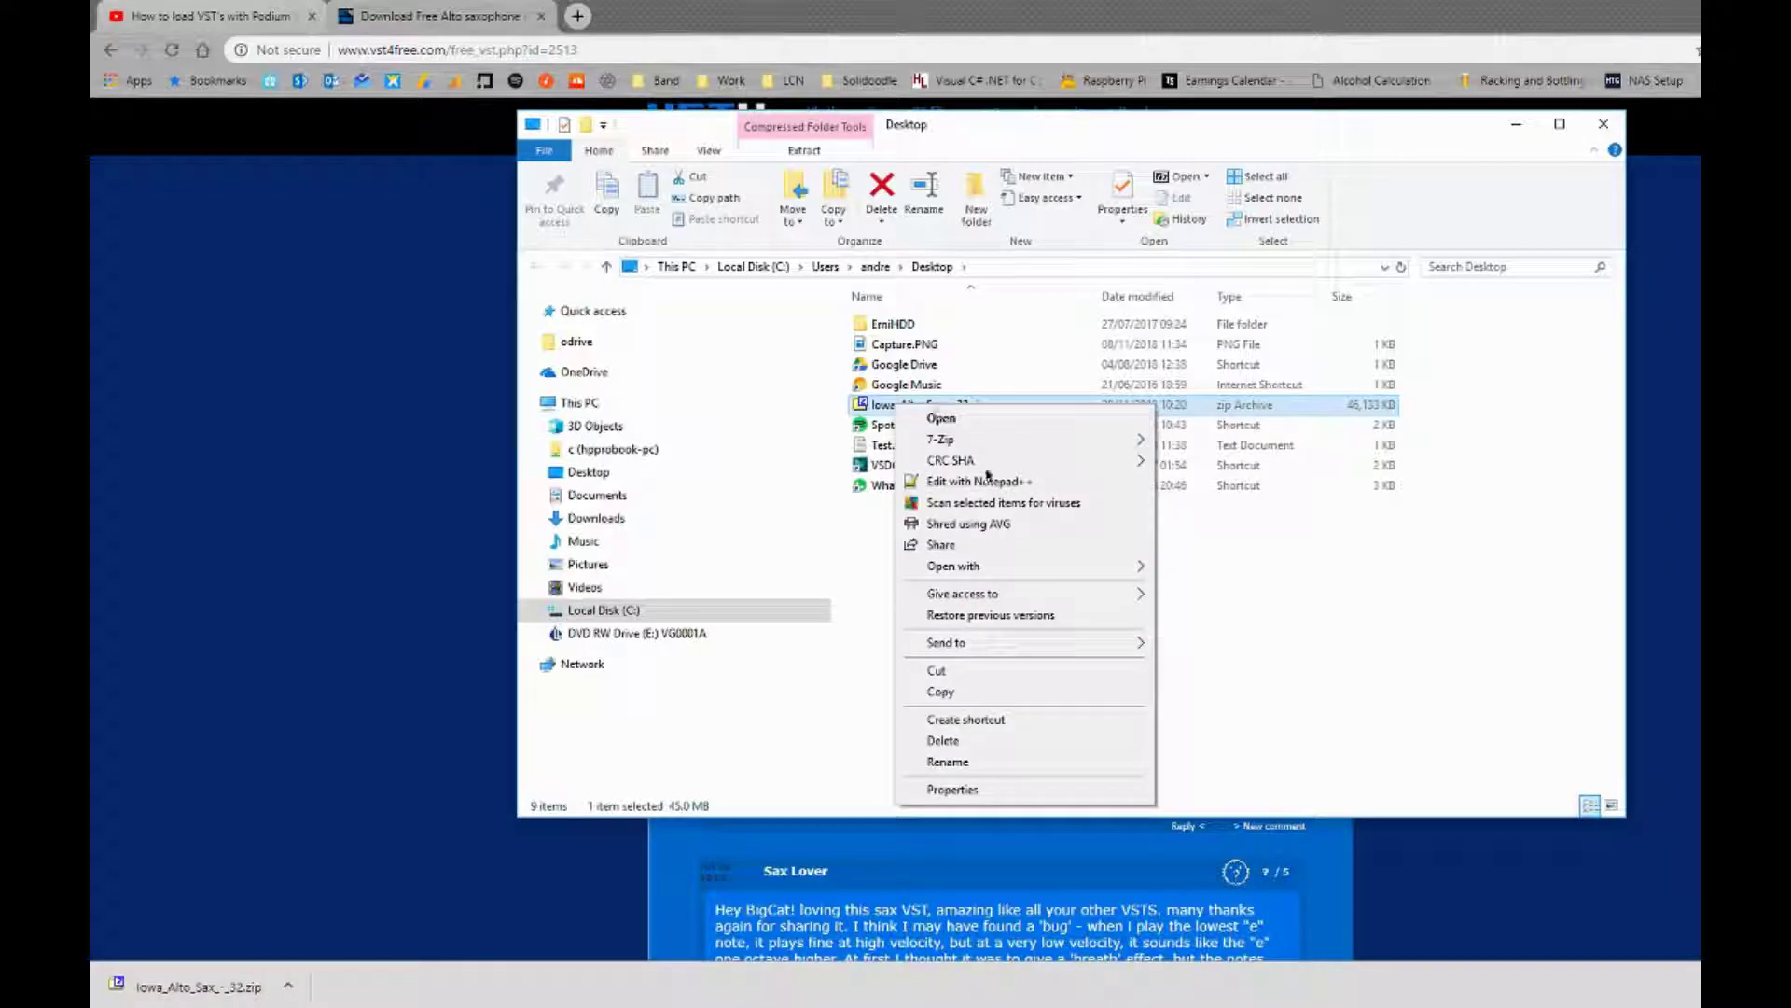
{"action": "mouse_move", "coordinate": [977, 439]}
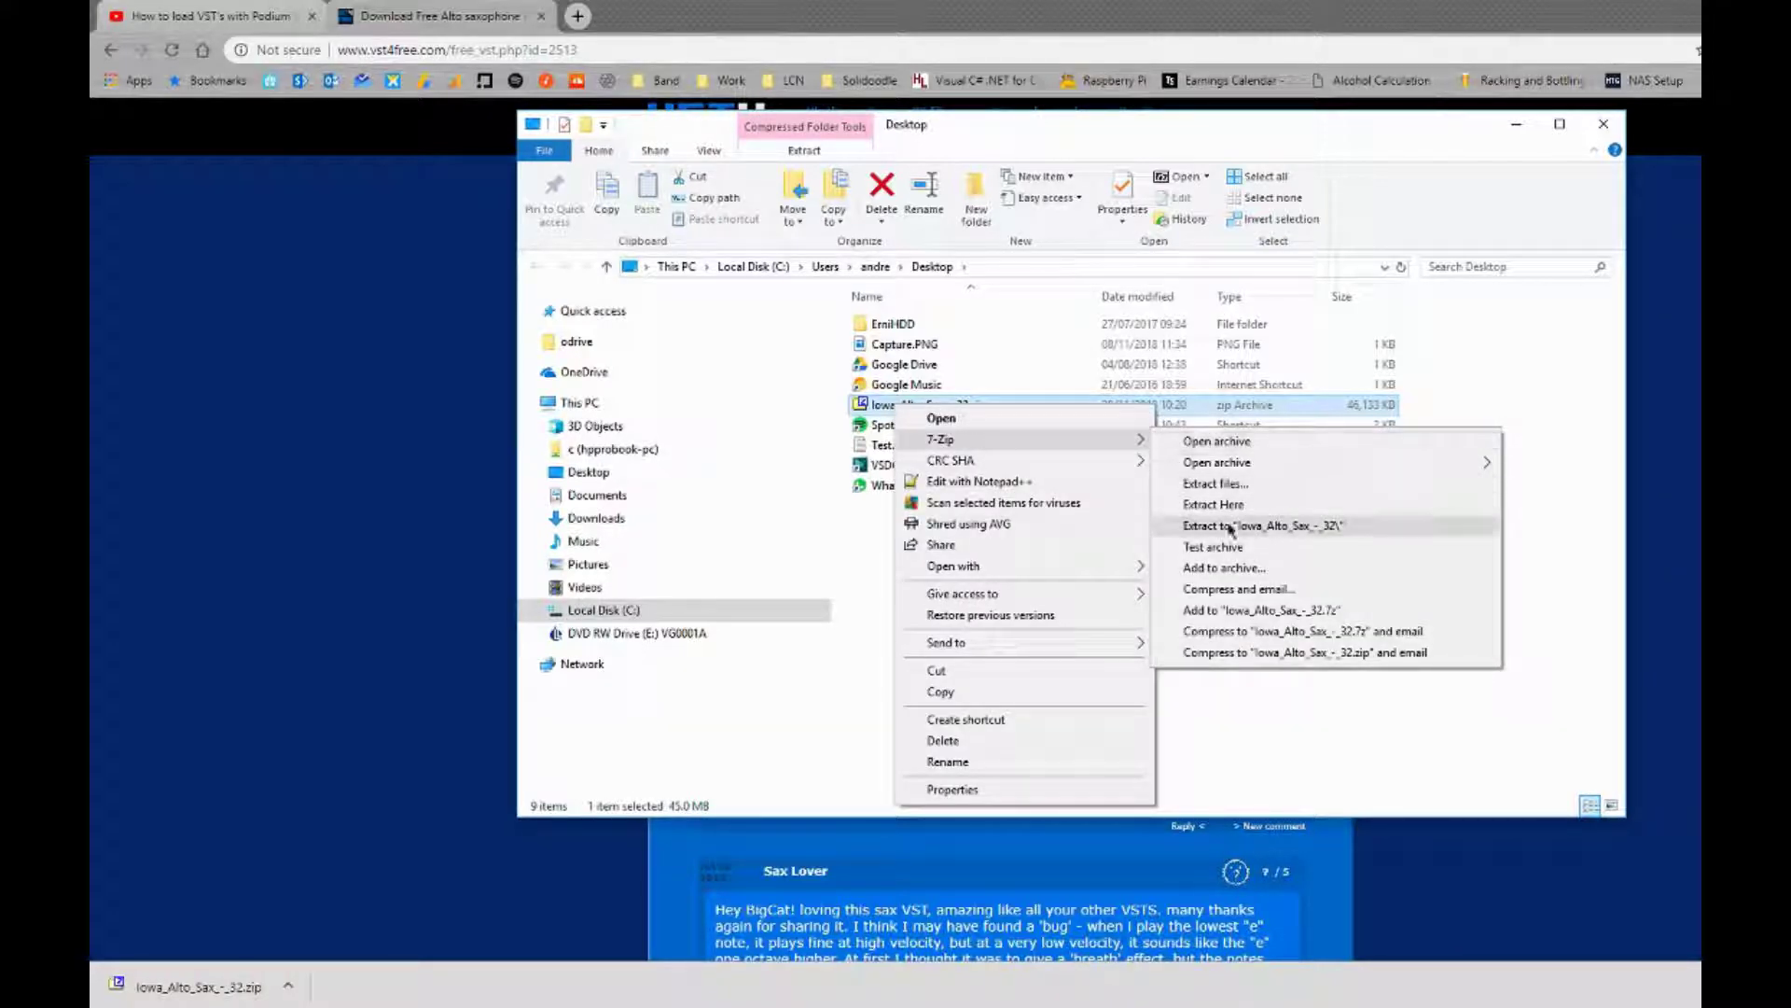
{"action": "left_click", "coordinate": [1224, 513]}
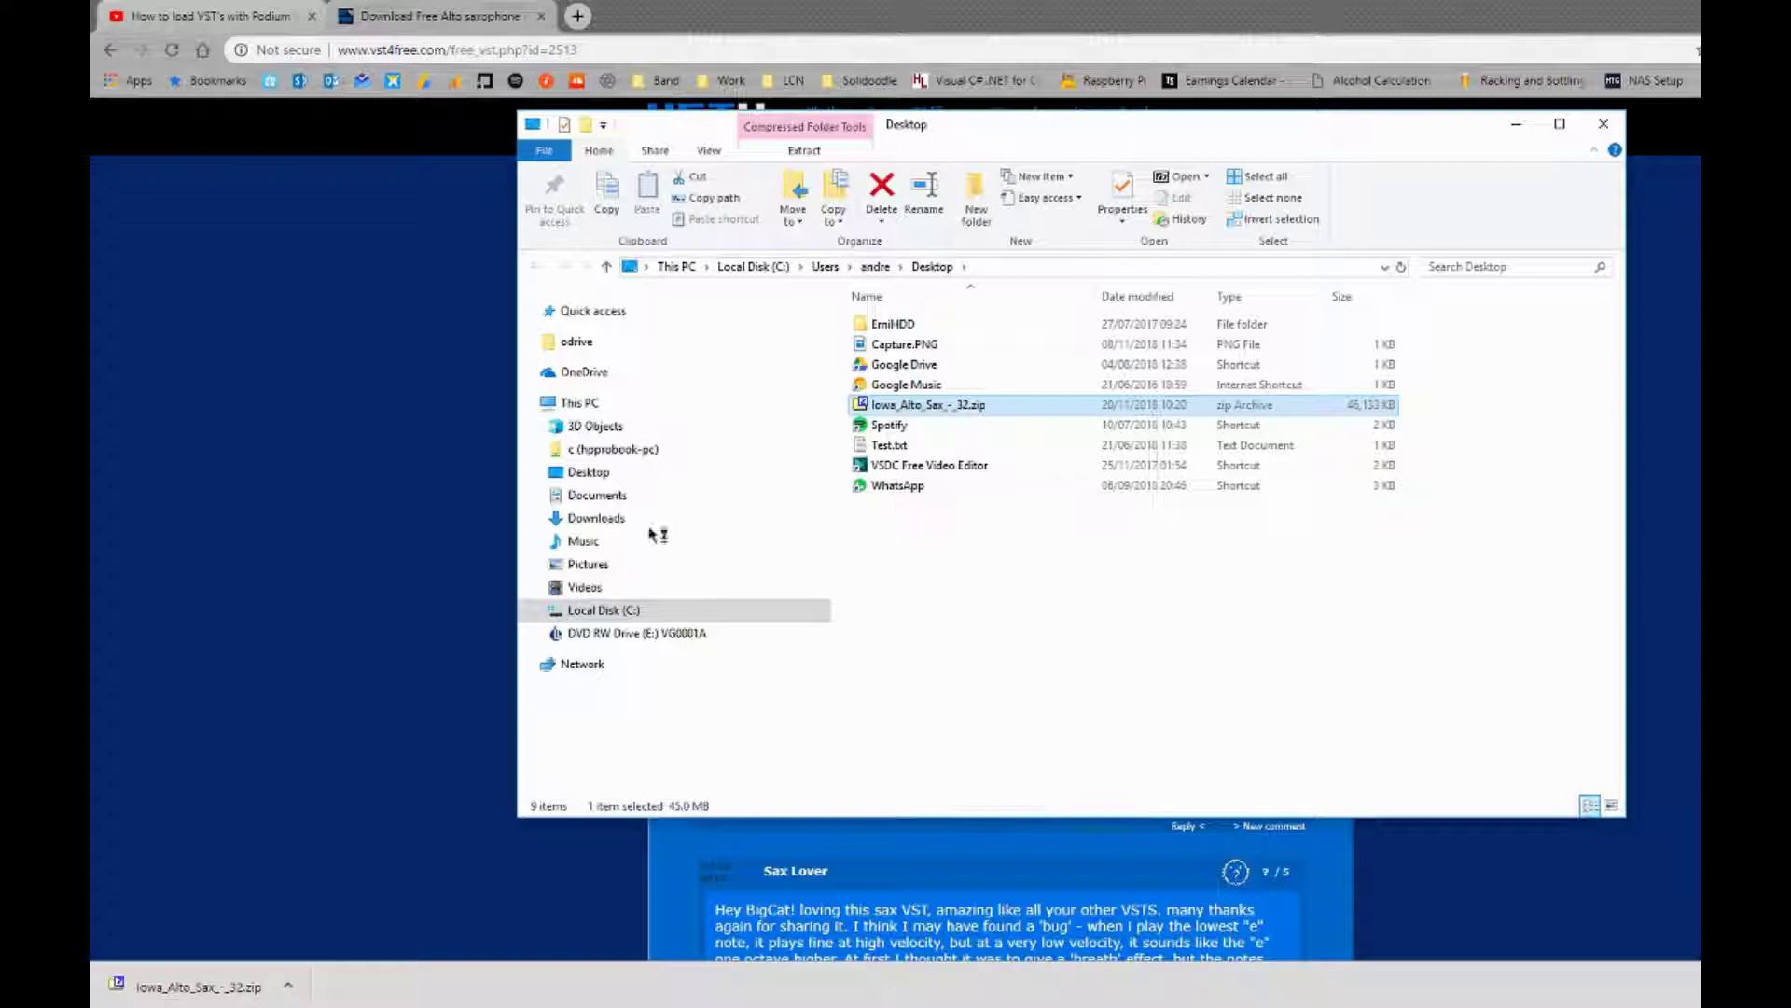
{"action": "double_click", "coordinate": [944, 446]}
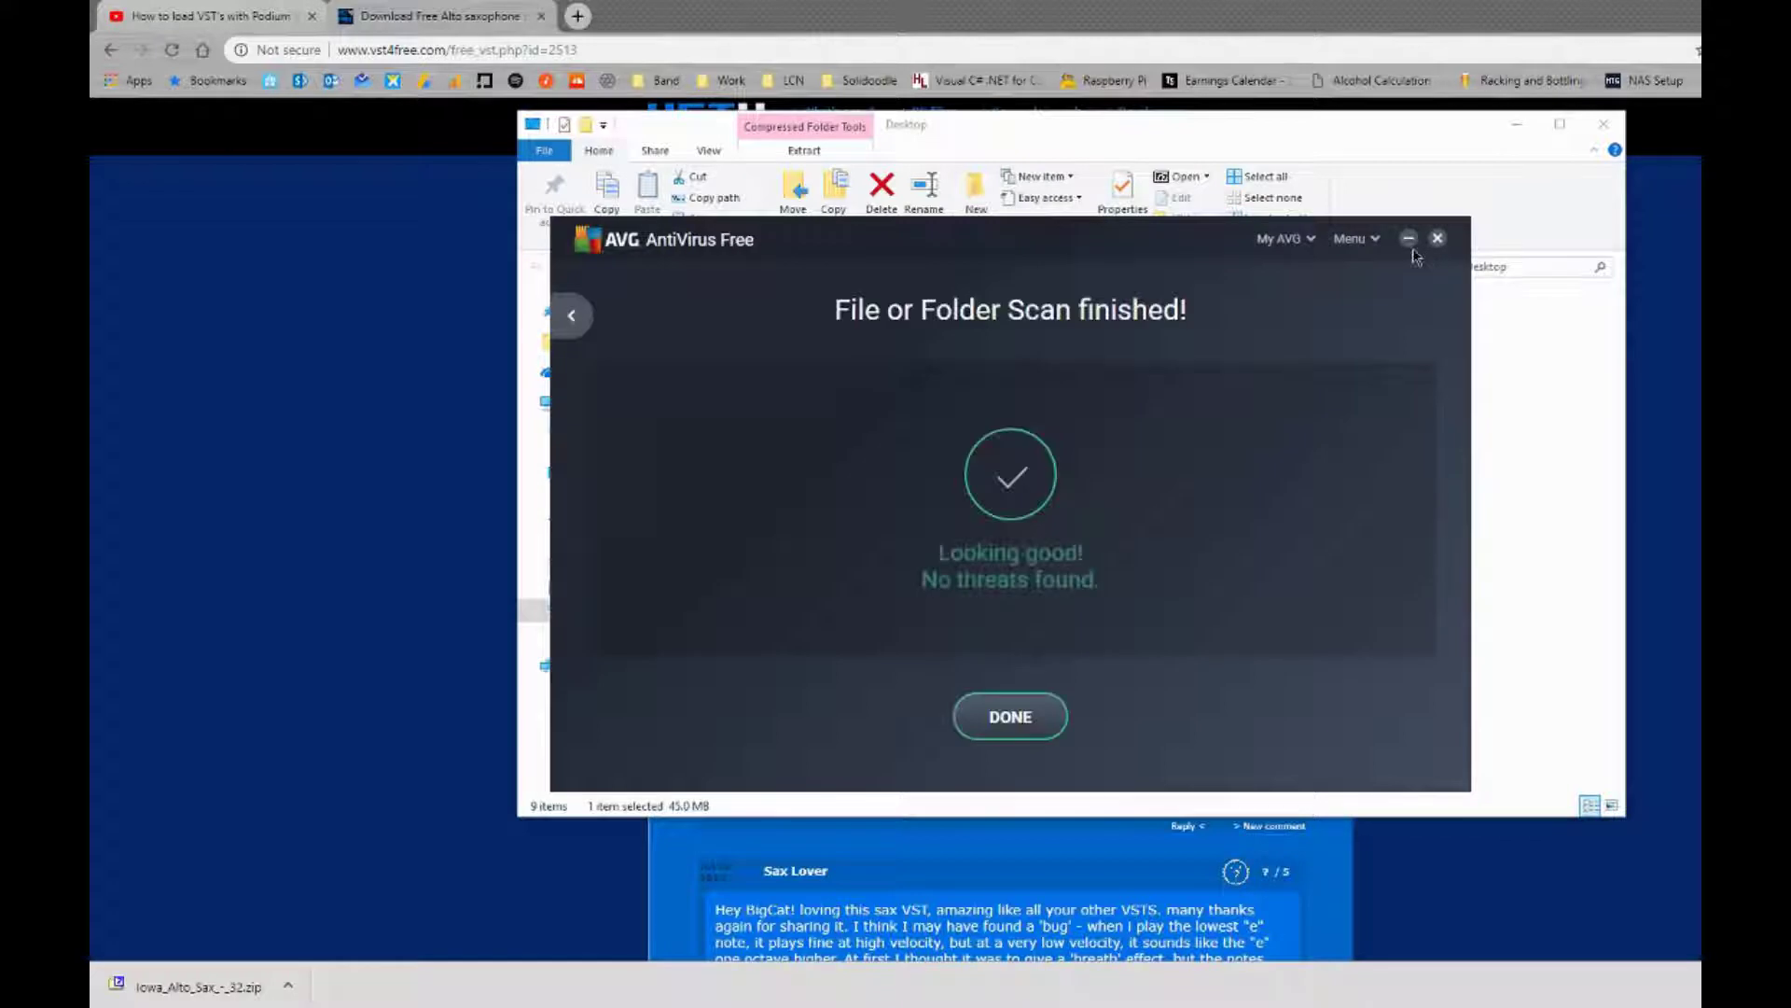
{"action": "left_click", "coordinate": [1022, 723]}
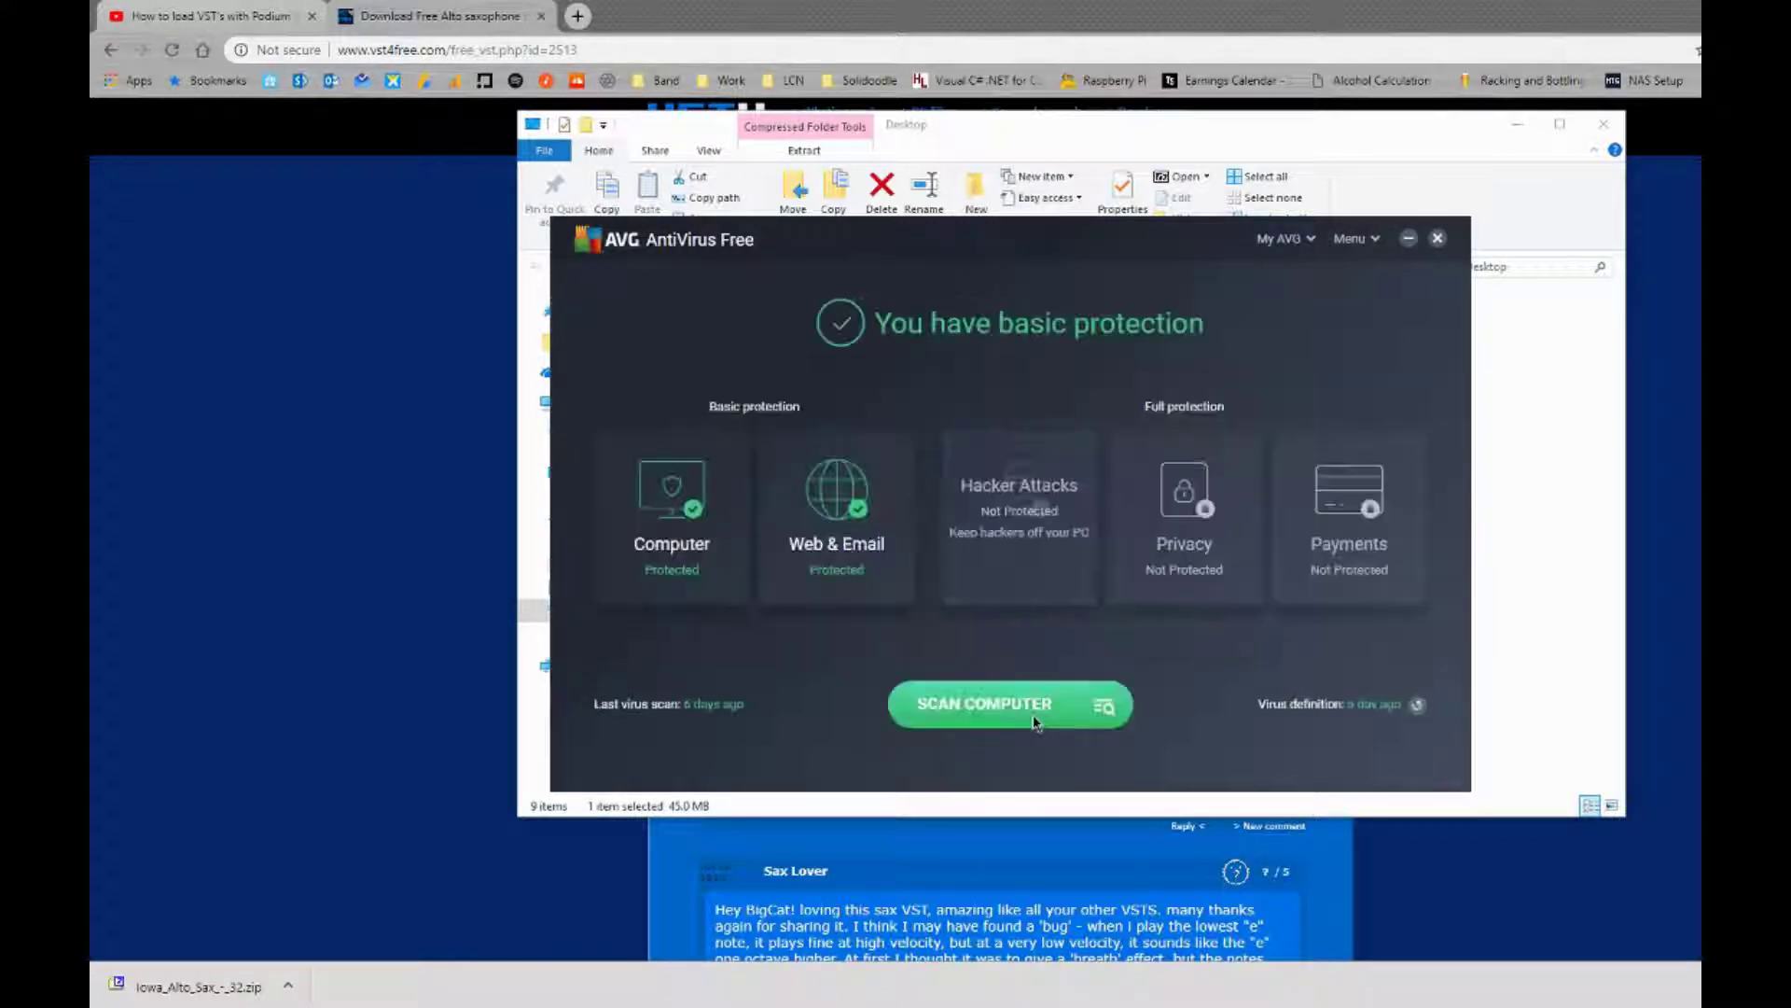
{"action": "left_click", "coordinate": [1437, 239]}
- Extract the zip with 7-Zip into its own Iowa_Alto_Sax_-_32 folder
{"action": "right_click", "coordinate": [921, 406]}
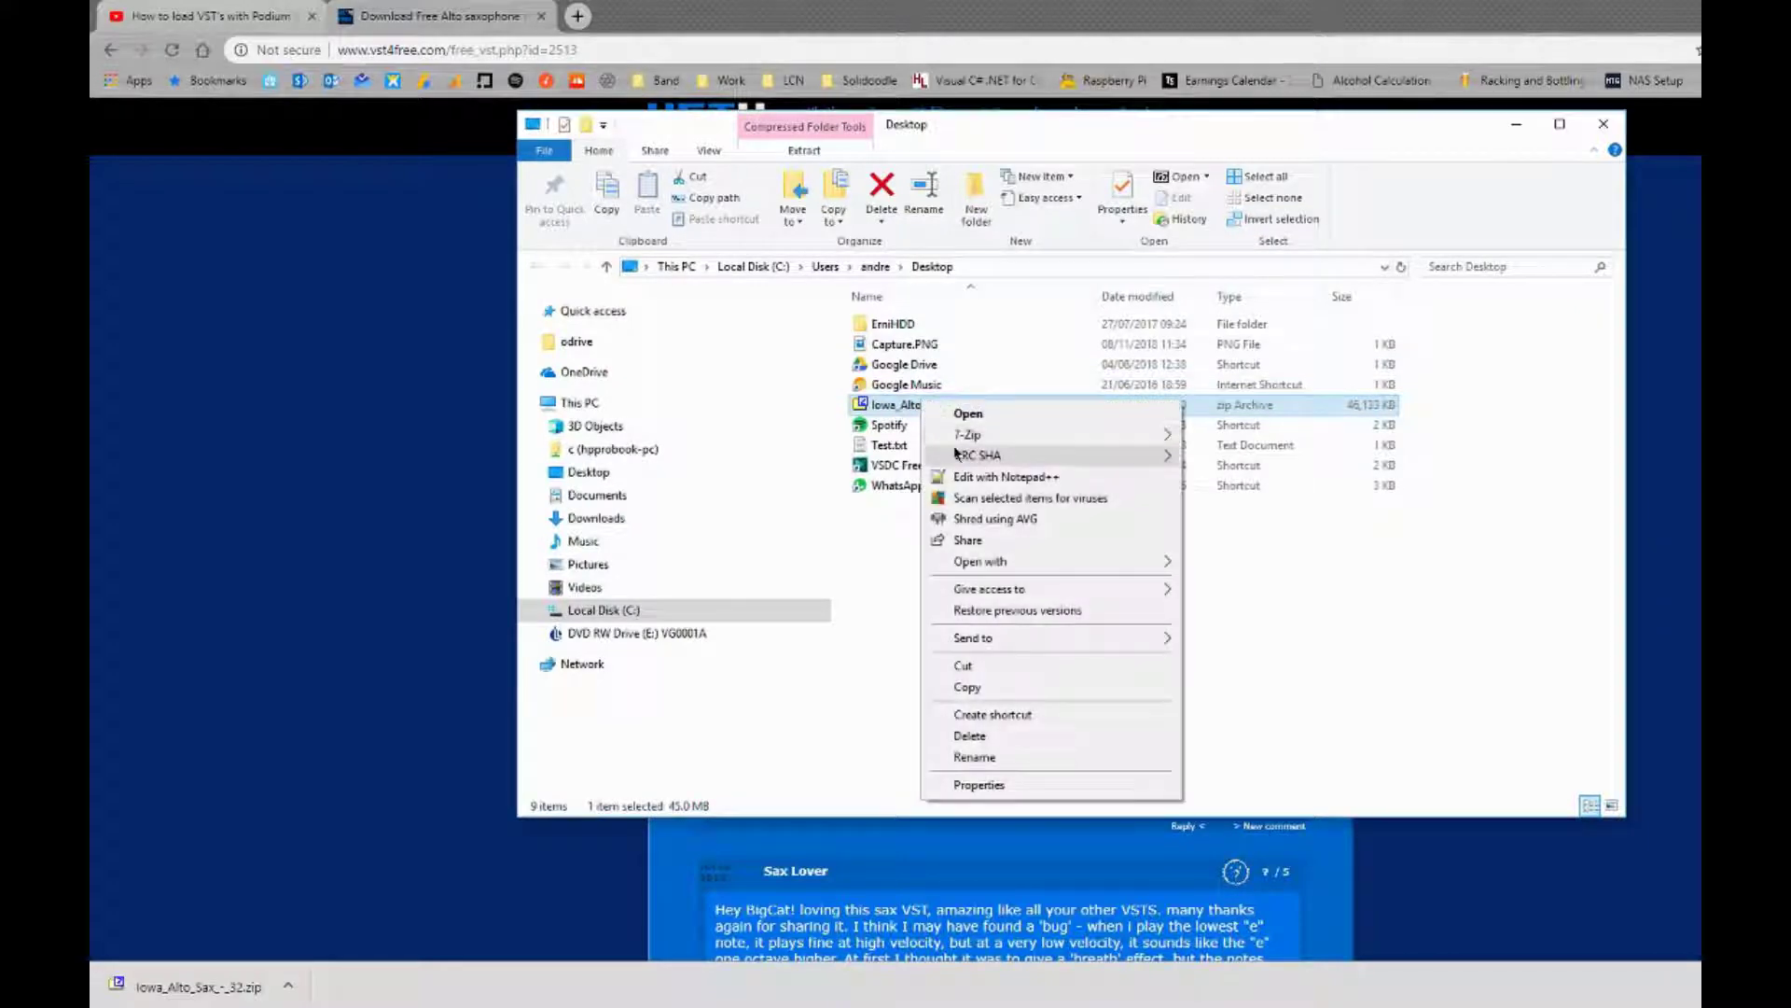
{"action": "mouse_move", "coordinate": [974, 435]}
{"action": "left_click", "coordinate": [1286, 525]}
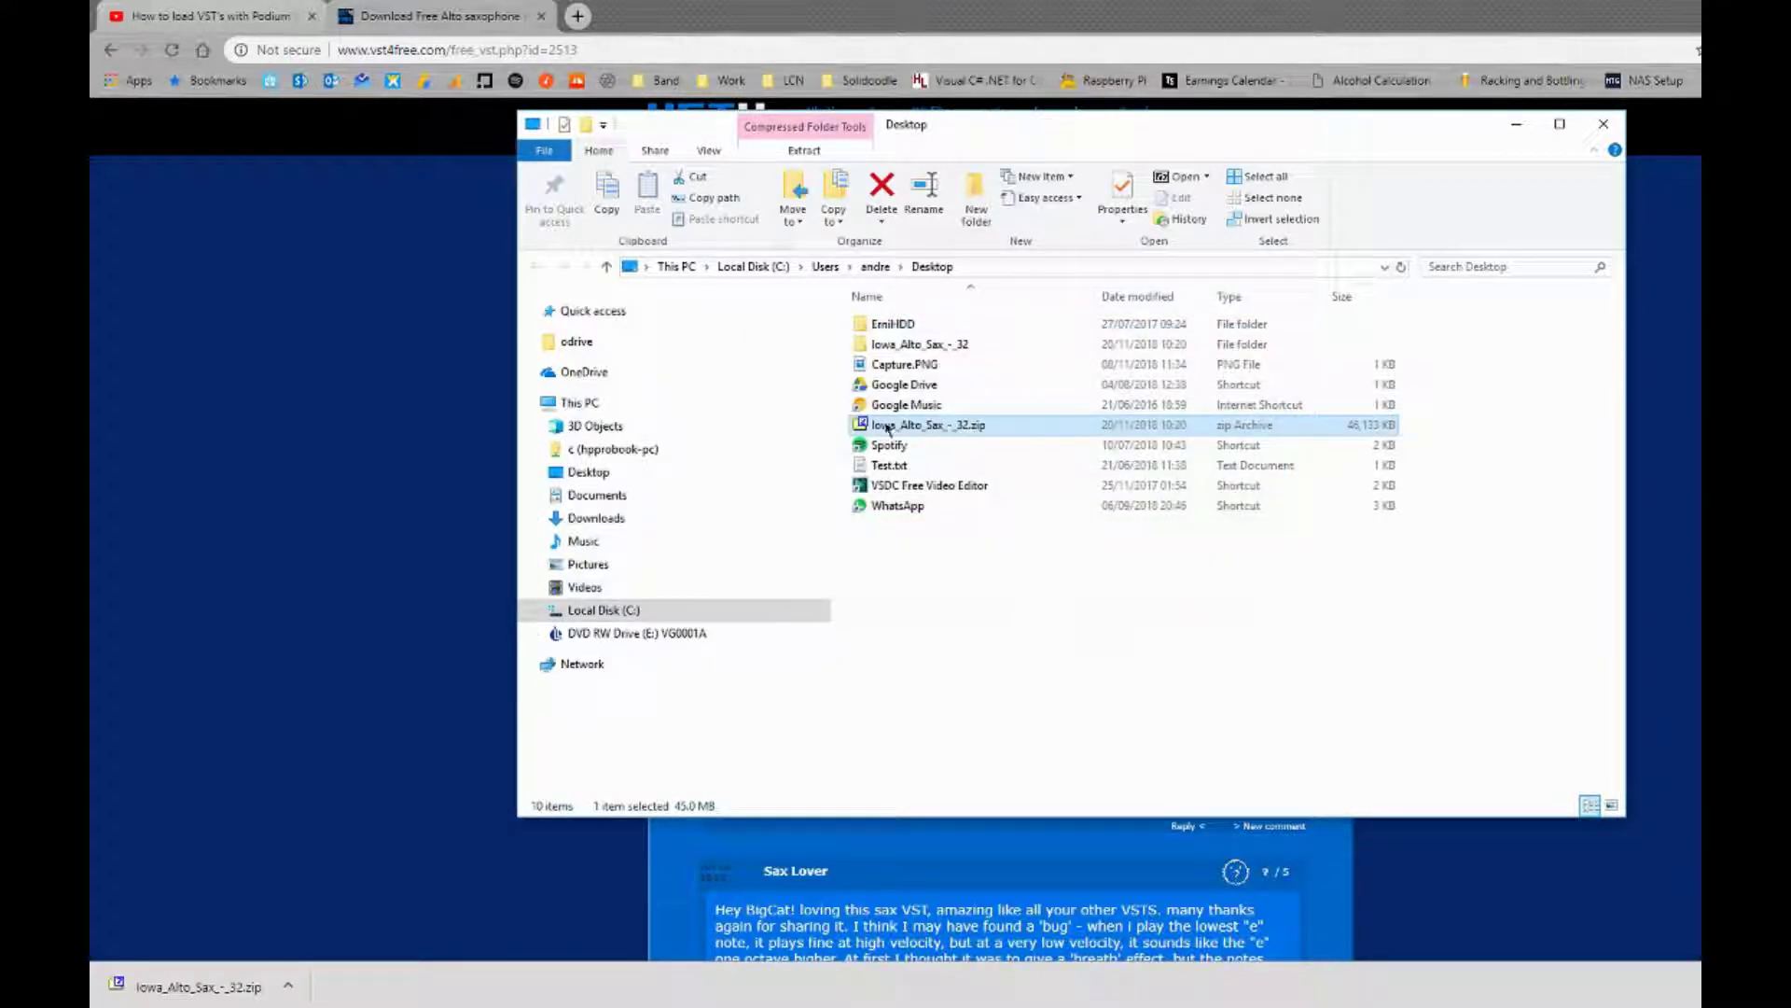
- Open the extracted Iowa_Alto_Sax_-_32 folder and look inside its .instruments folder
{"action": "left_click", "coordinate": [904, 342]}
{"action": "double_click", "coordinate": [904, 342]}
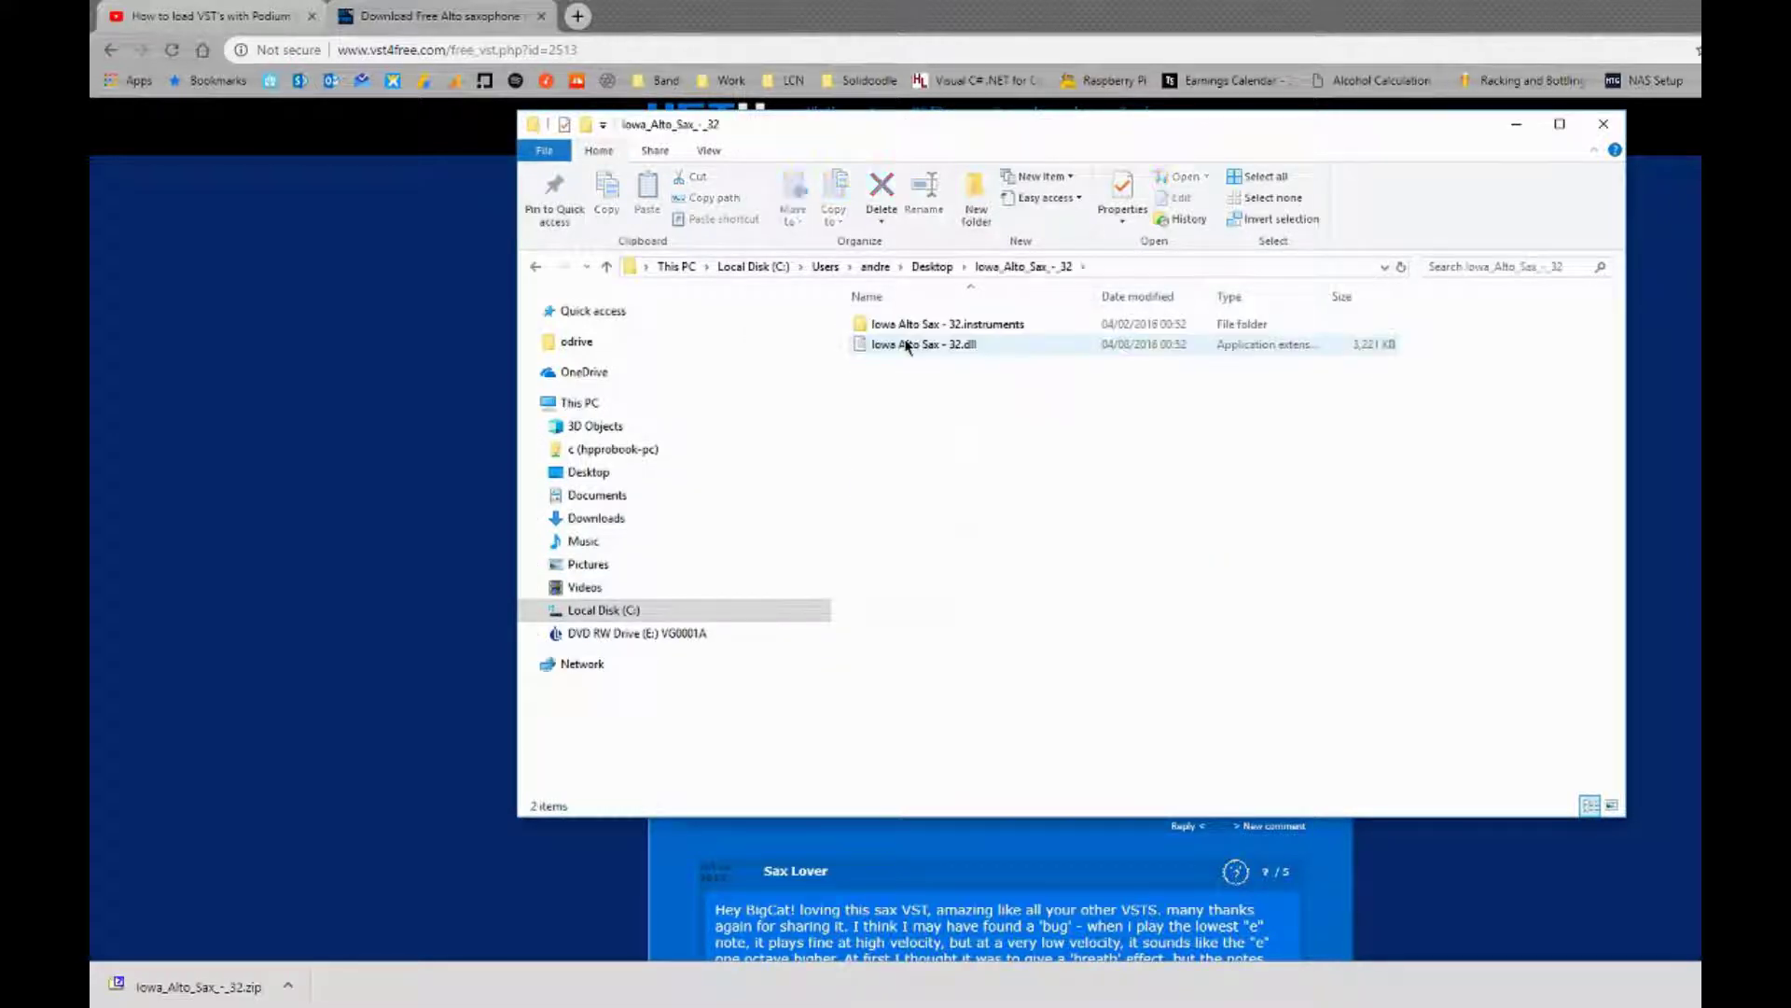
{"action": "double_click", "coordinate": [983, 326]}
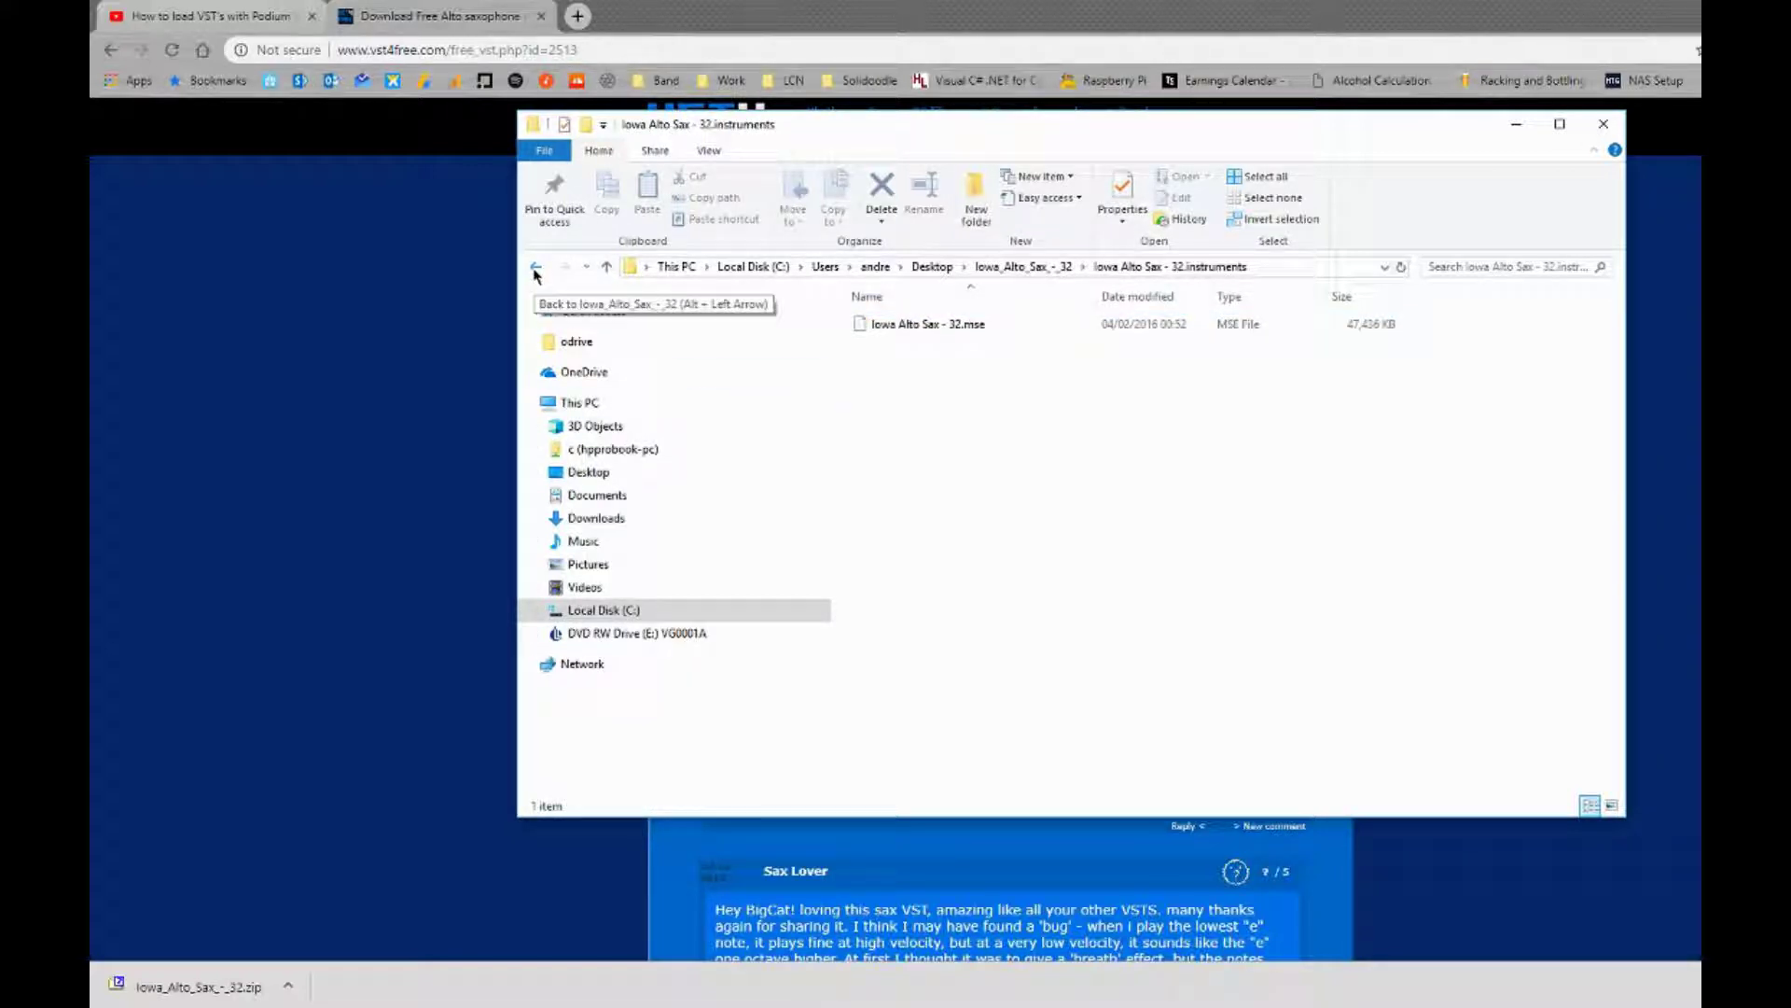
{"action": "left_click", "coordinate": [536, 269]}
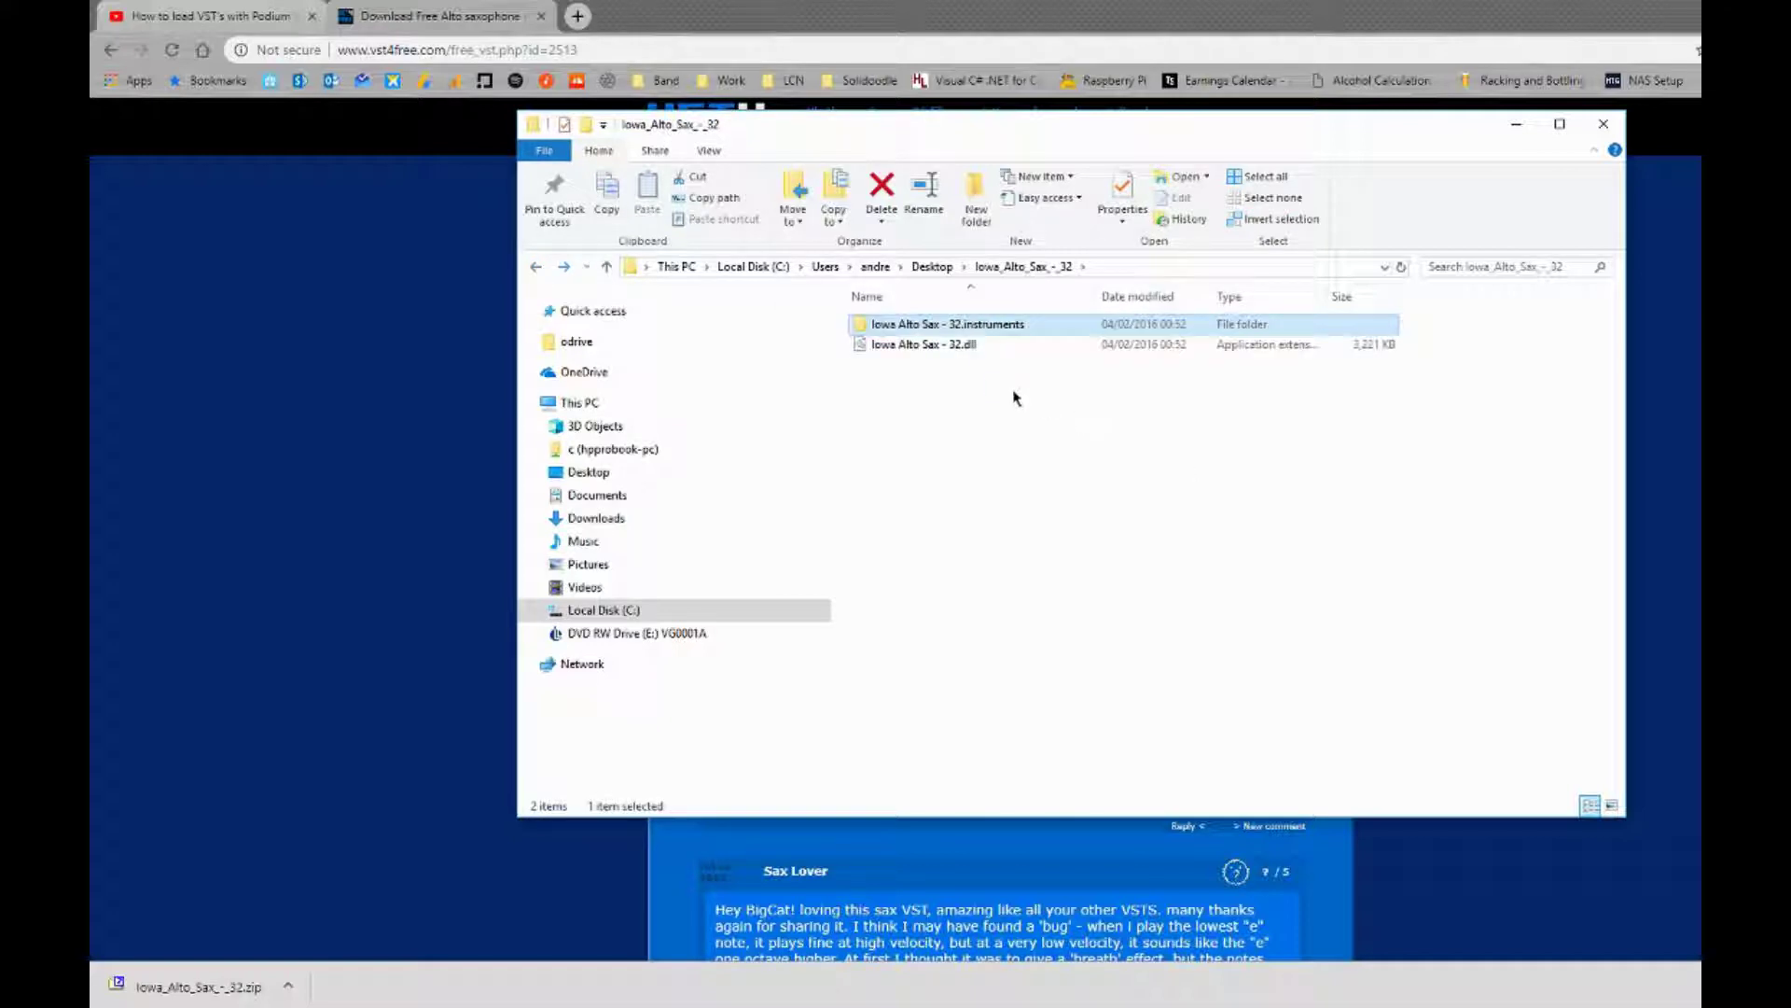
- Copy both the .instruments folder and the Iowa Alto Sax - 32.dll file
{"action": "left_click_drag", "start_coordinate": [983, 429], "coordinate": [919, 328]}
{"action": "right_click", "coordinate": [934, 320]}
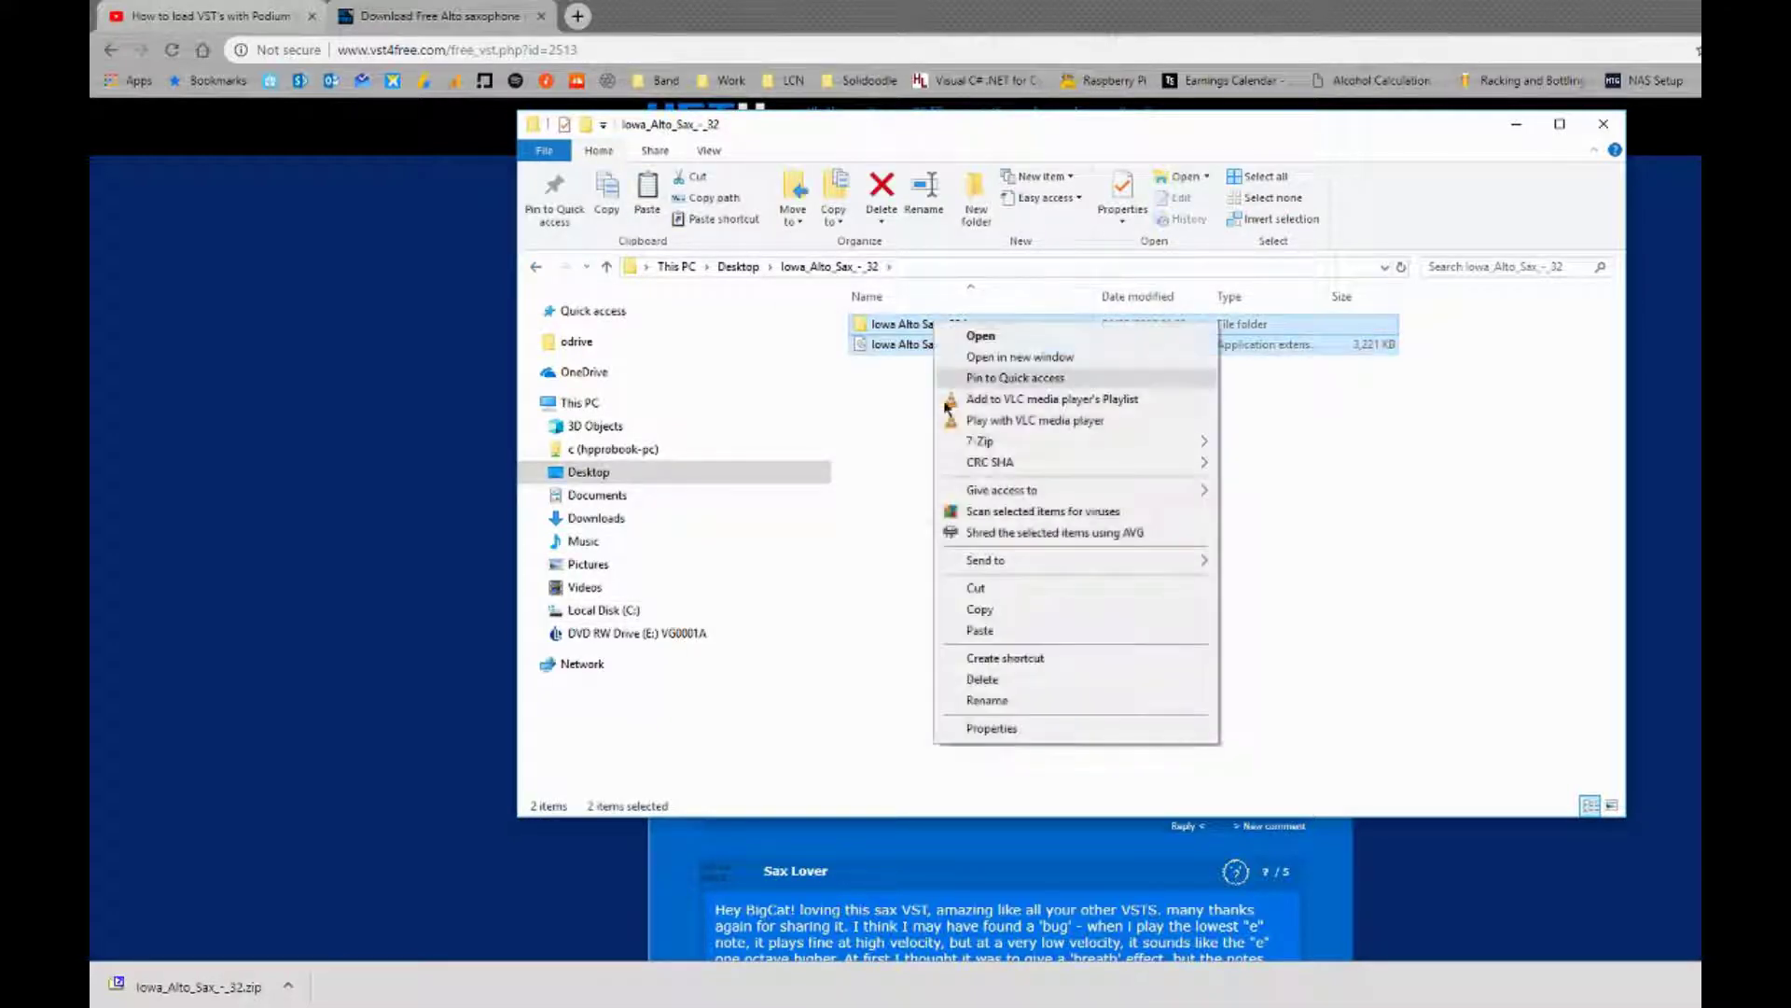
{"action": "left_click", "coordinate": [1002, 608]}
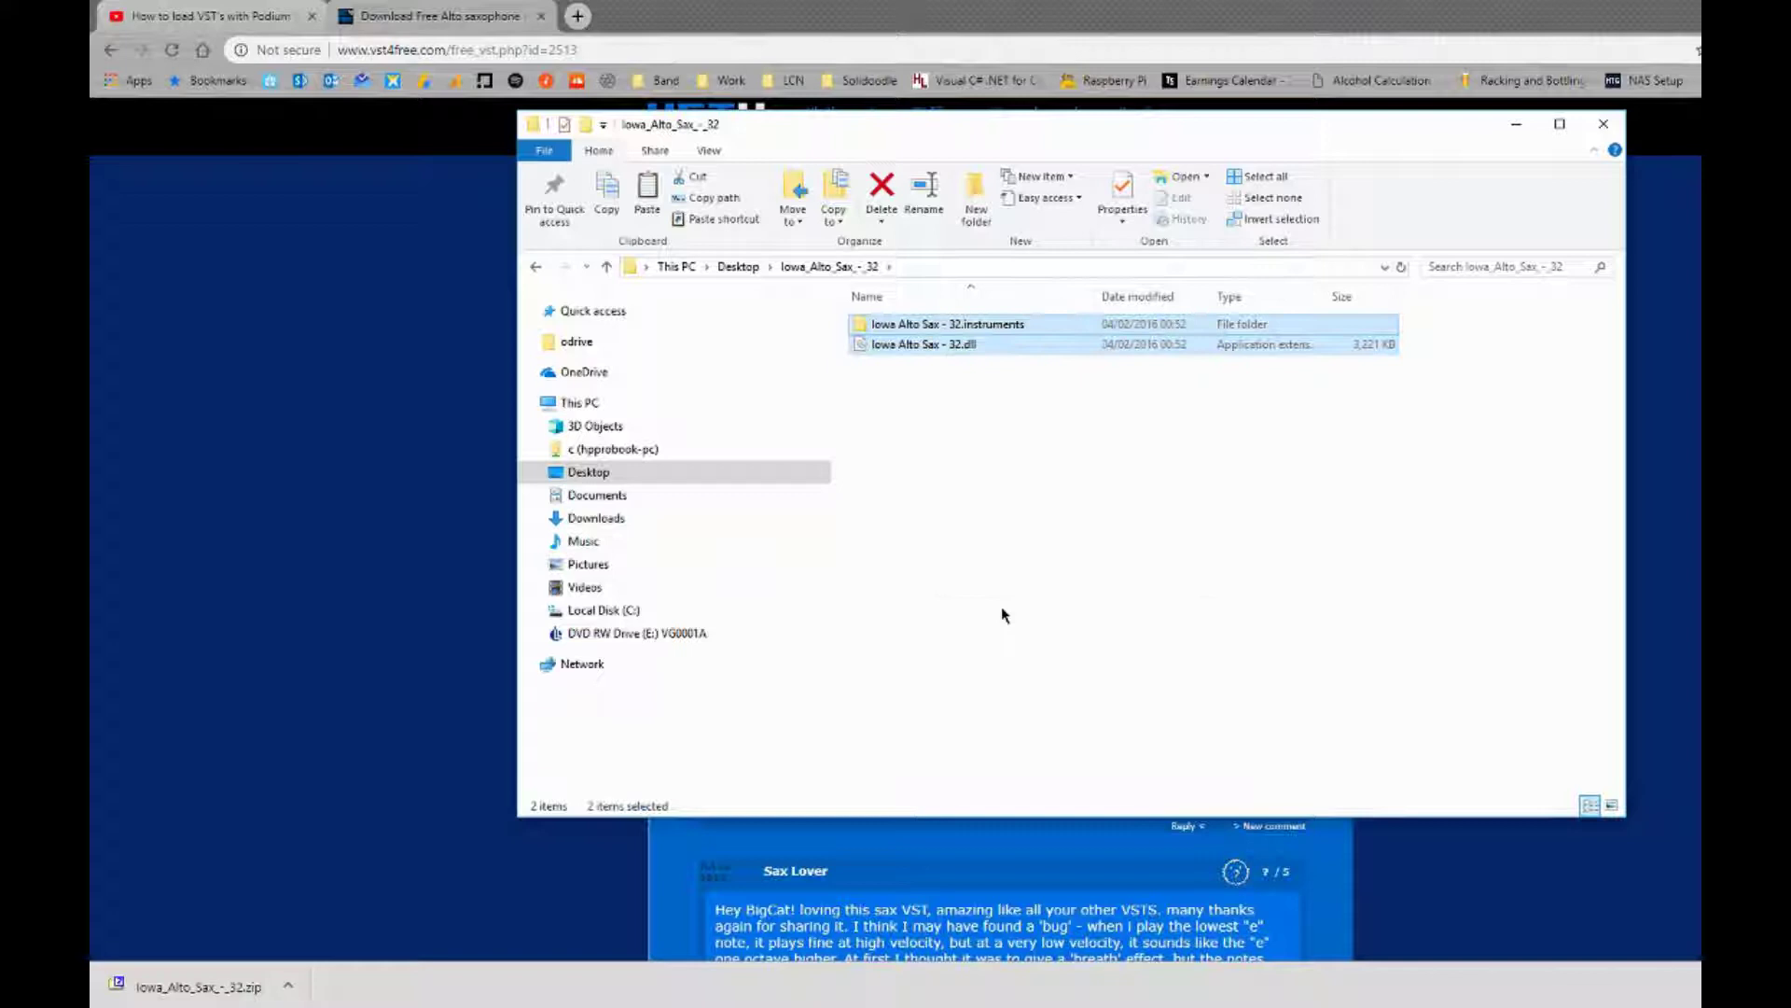
{"action": "left_click", "coordinate": [981, 387]}
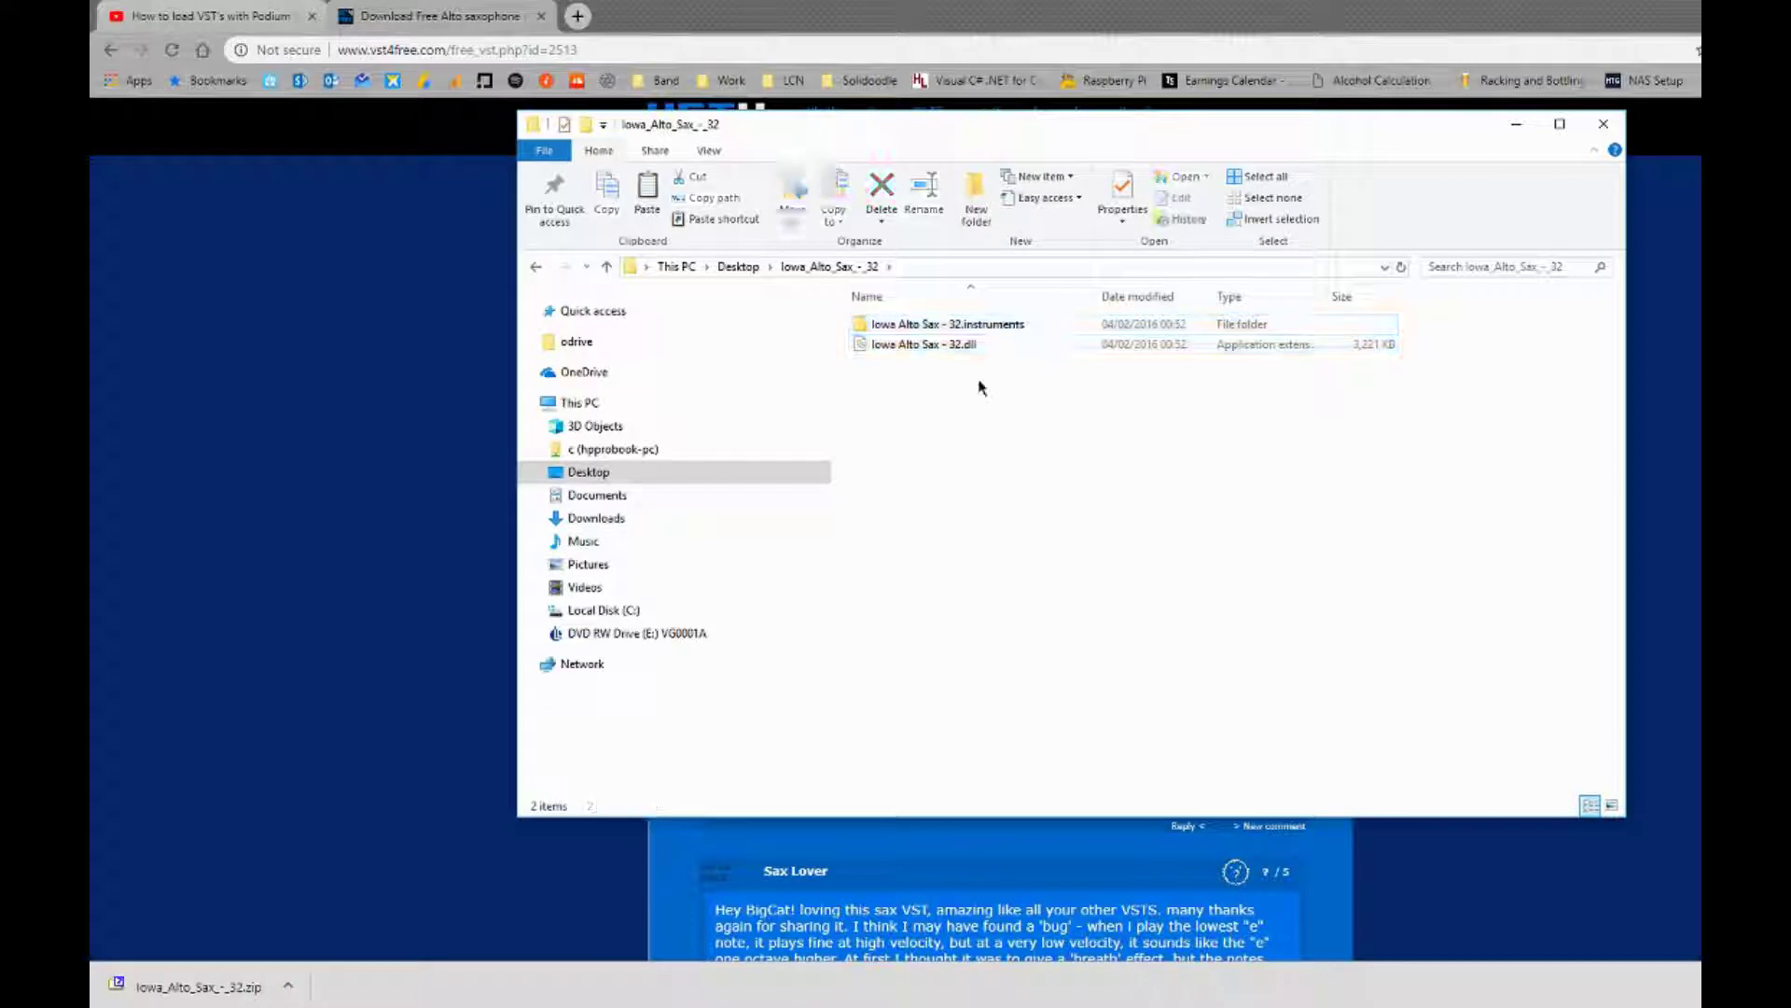
{"action": "double_click", "coordinate": [951, 325]}
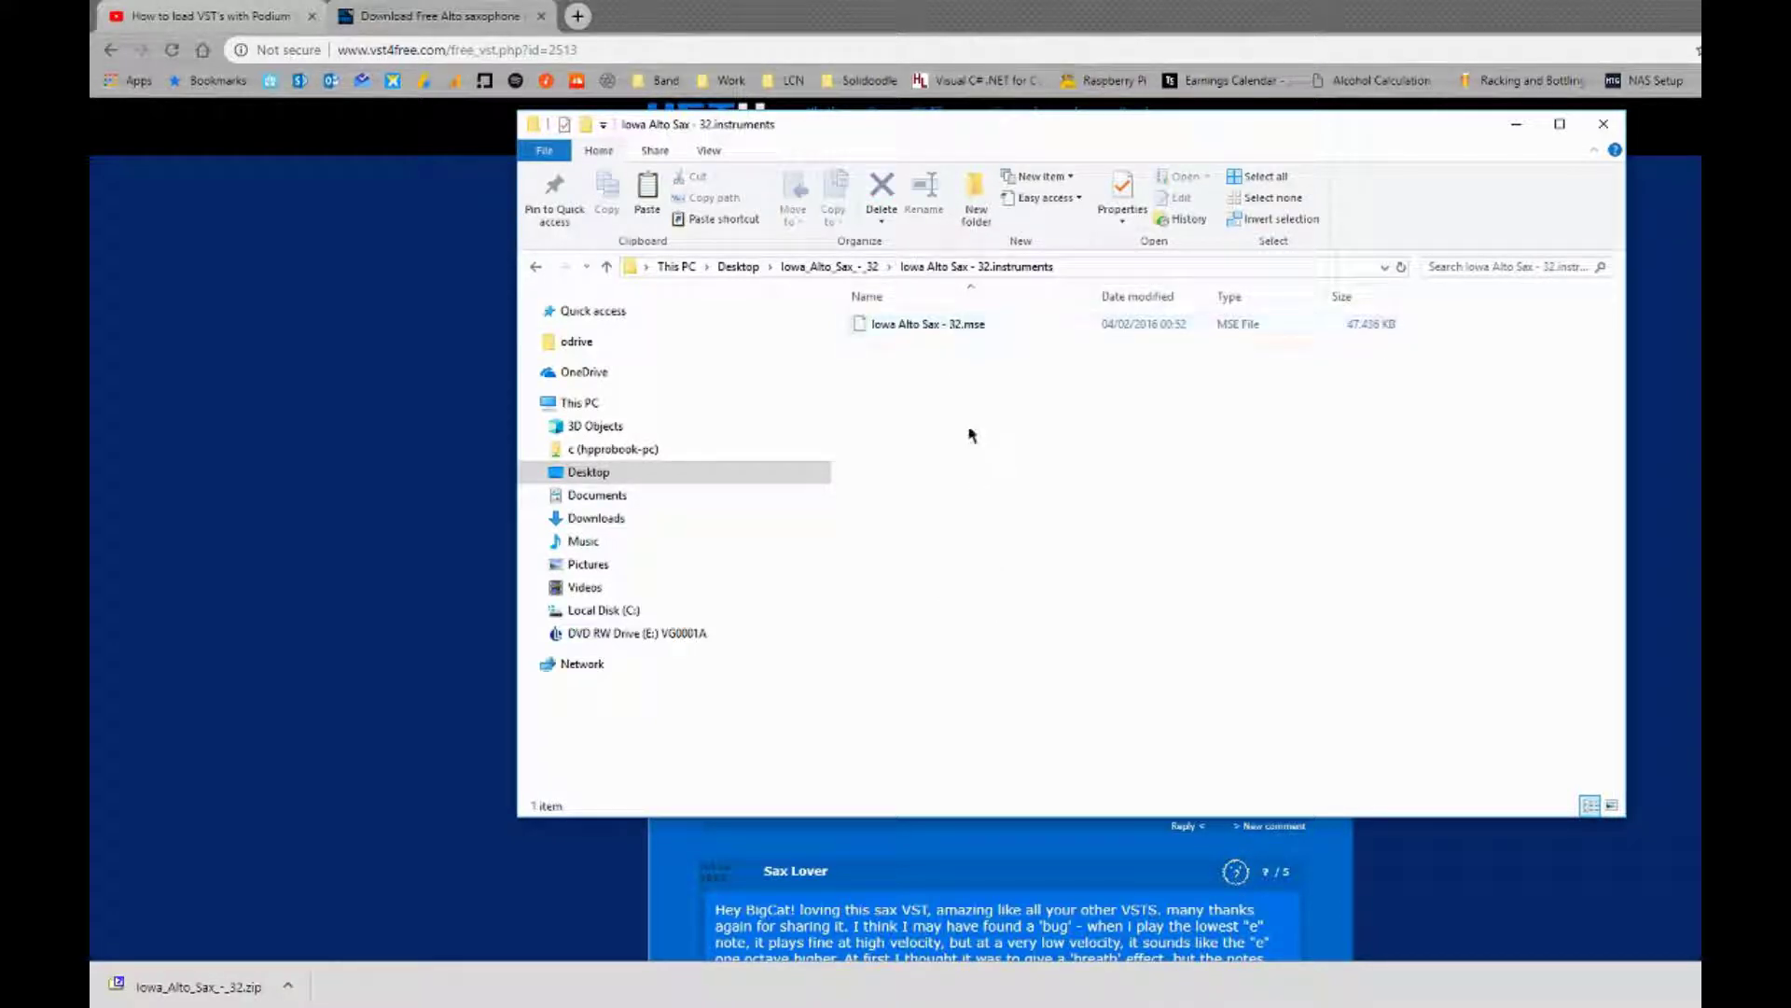
{"action": "left_click", "coordinate": [537, 268]}
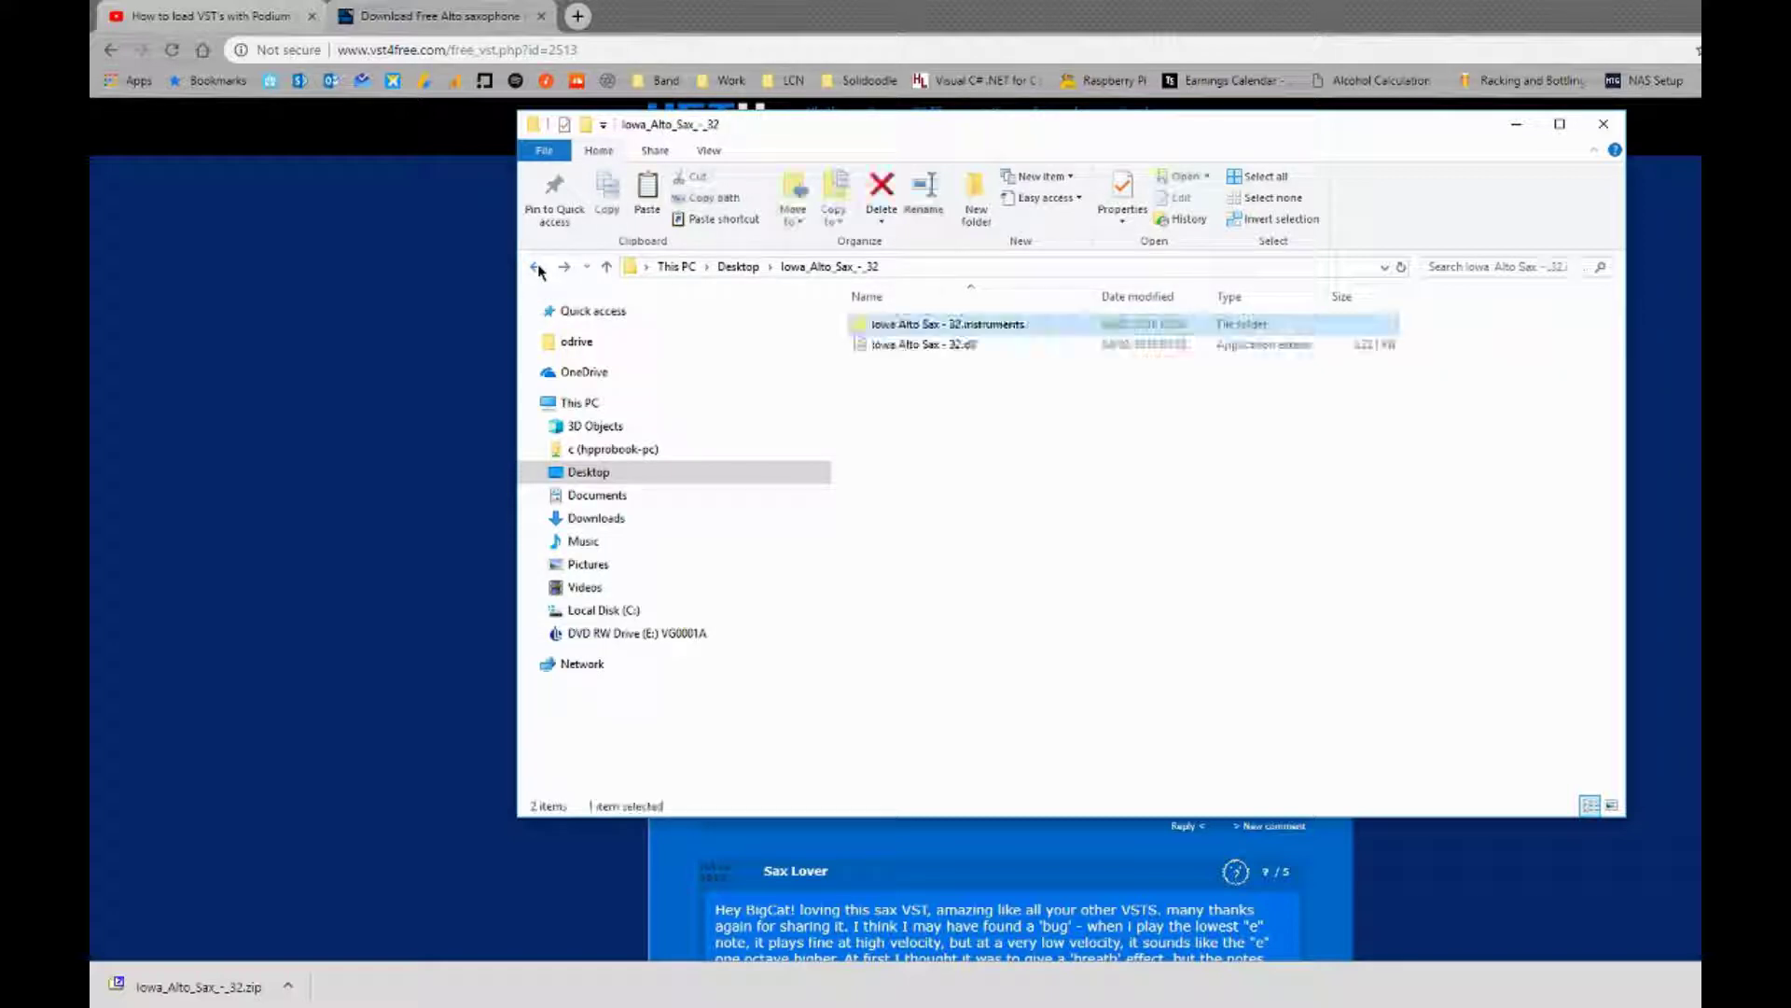
- Check the .dll file and the contents of the Iowa Alto Sax - 32.instruments folder
{"action": "left_click", "coordinate": [969, 347]}
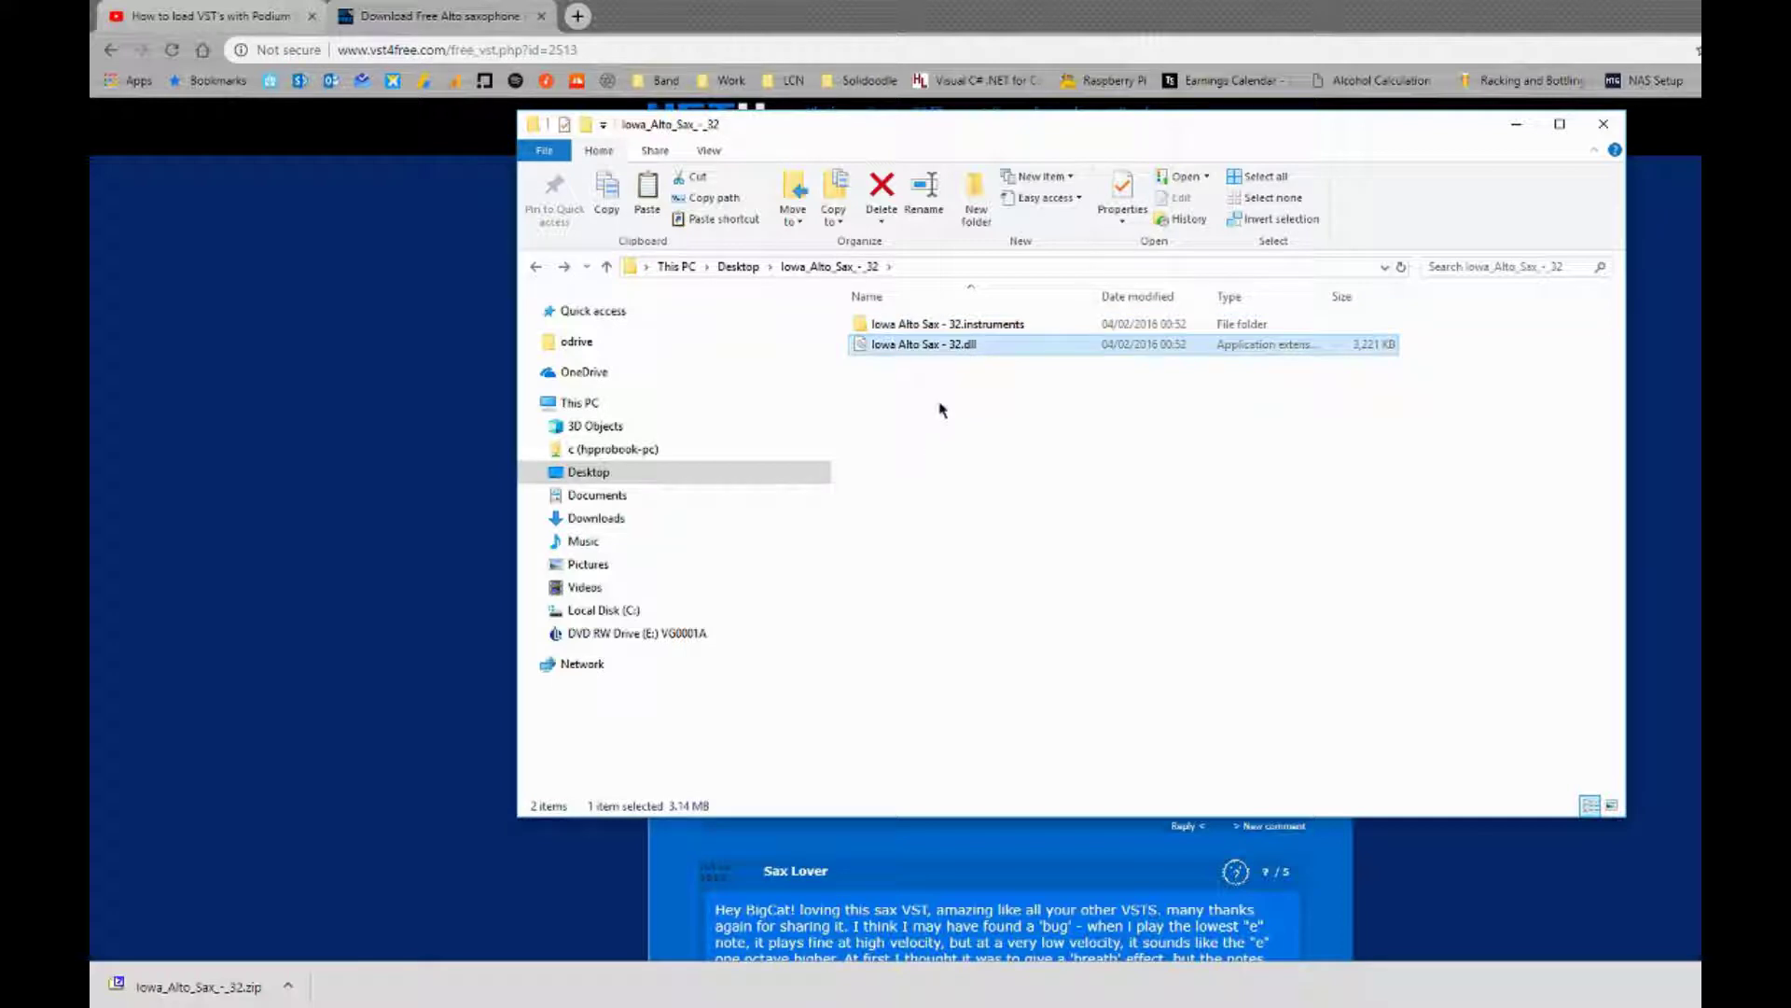
{"action": "left_click", "coordinate": [958, 329]}
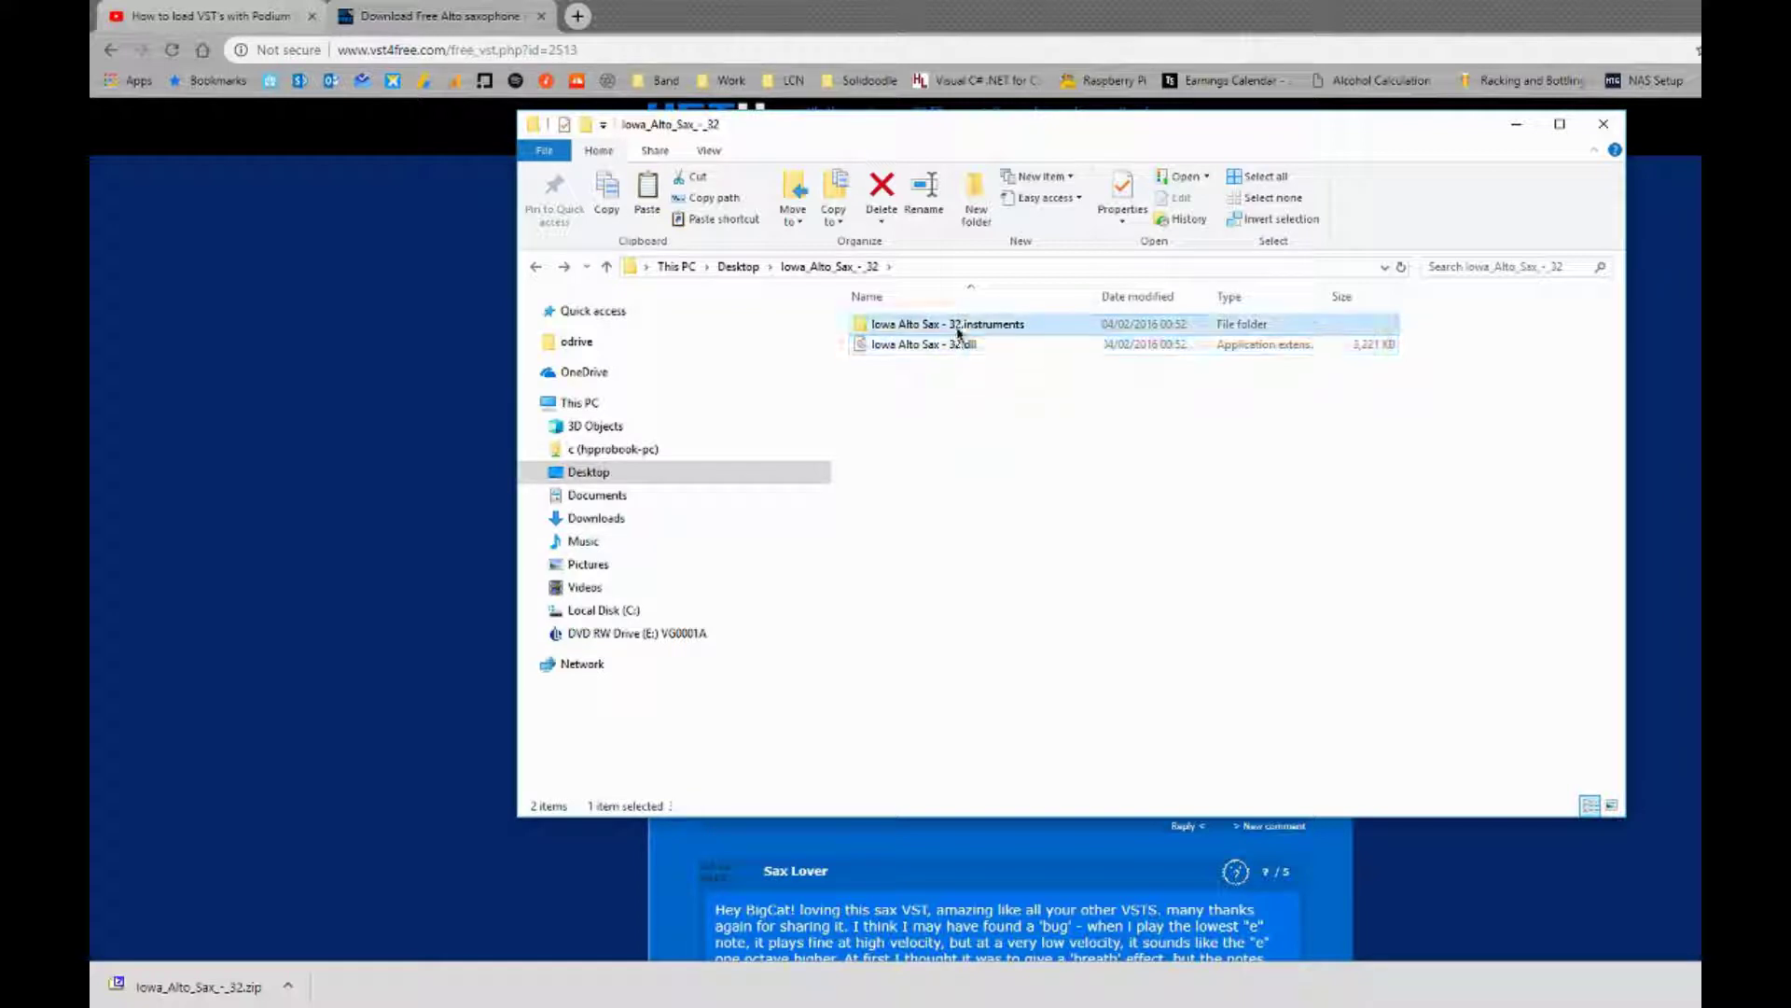
{"action": "double_click", "coordinate": [958, 326]}
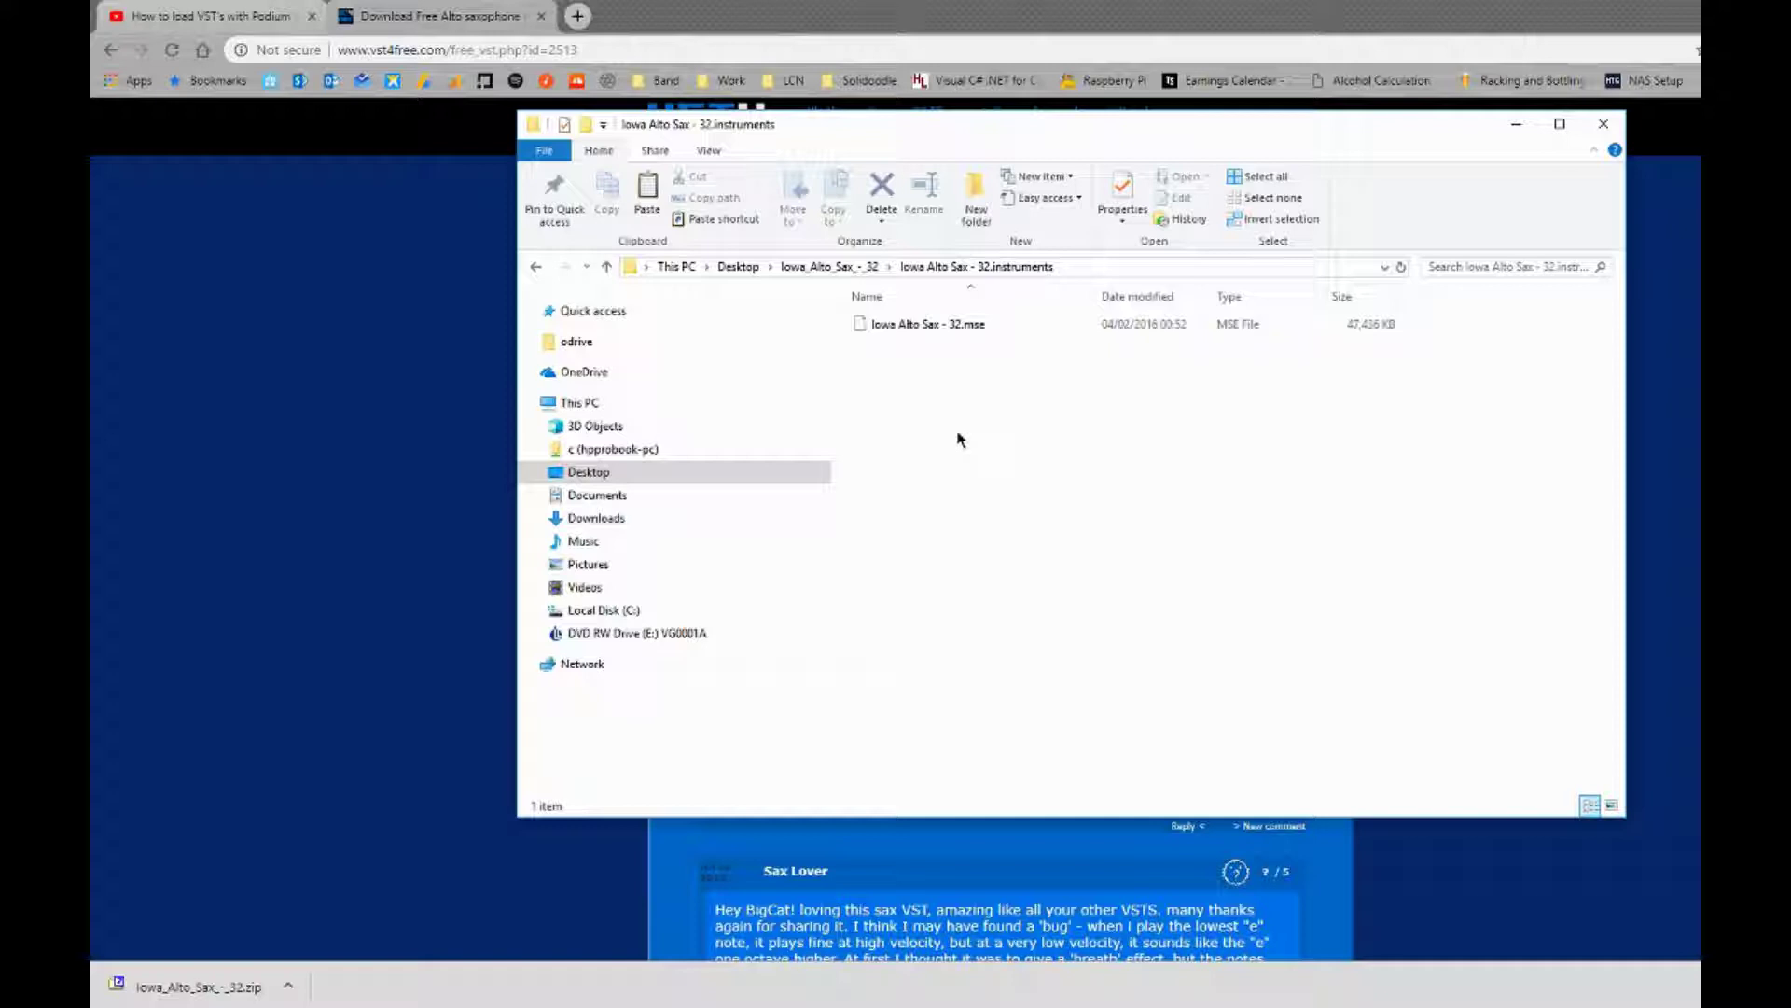
{"action": "key", "text": "alt+Left"}
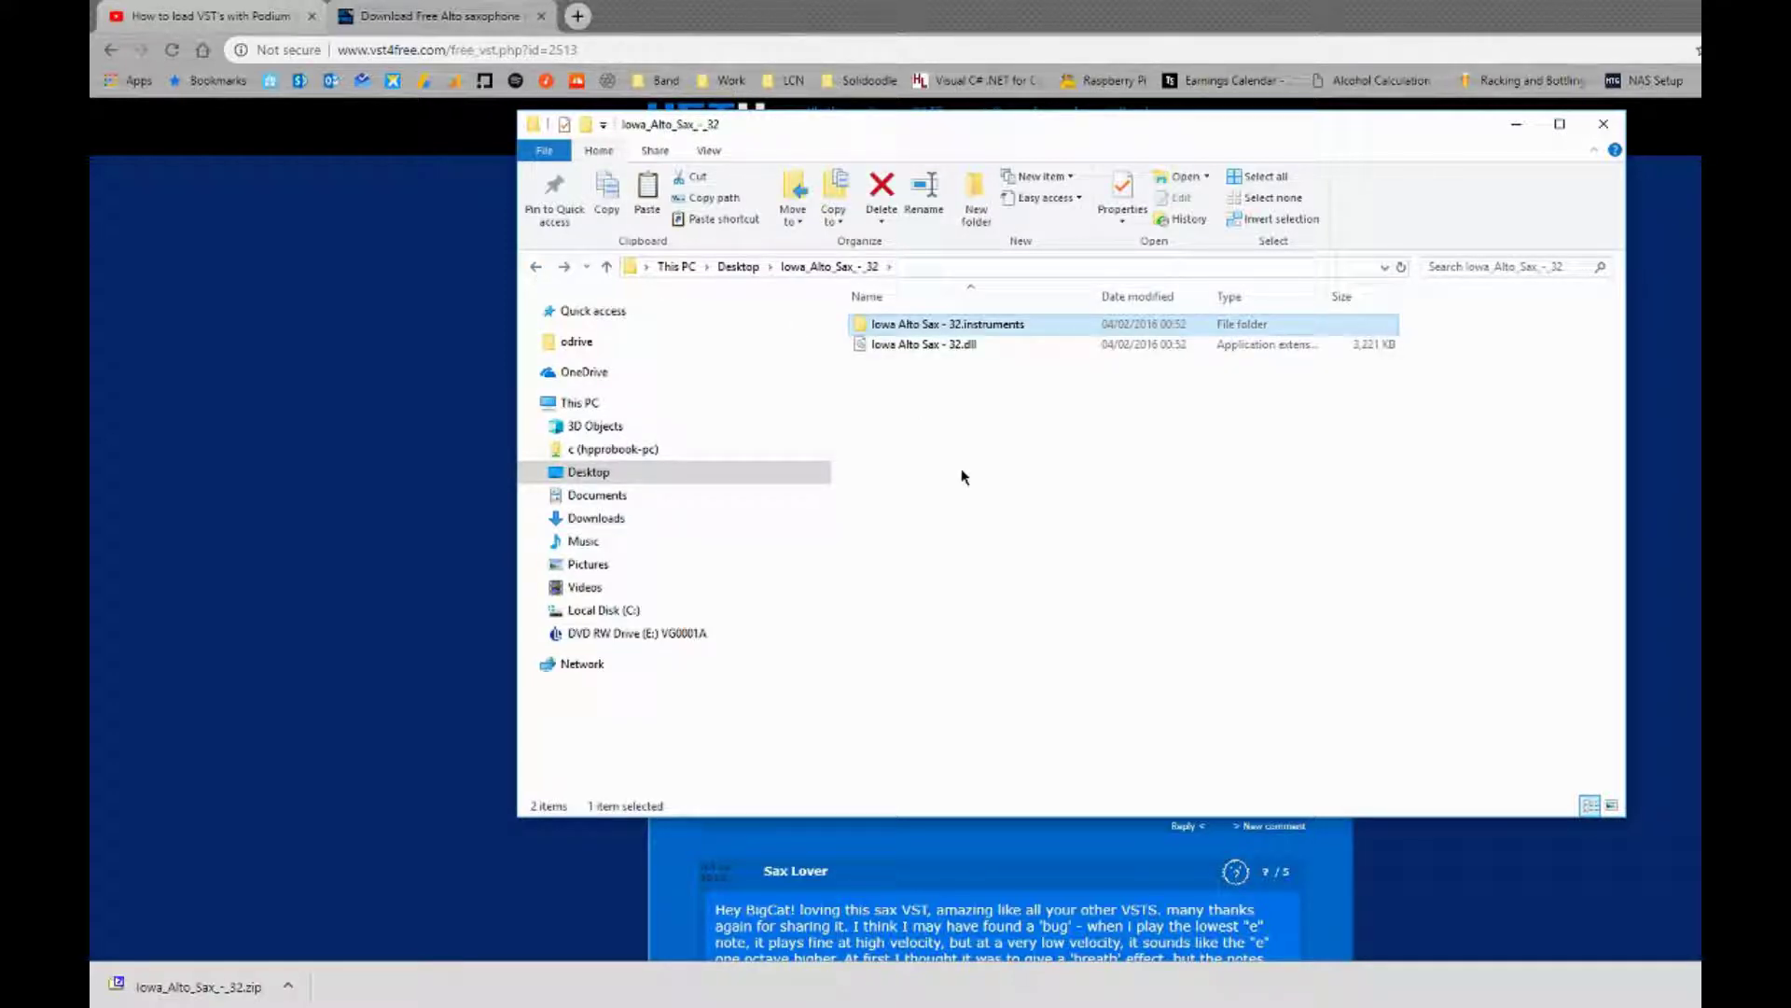
{"action": "double_click", "coordinate": [977, 329]}
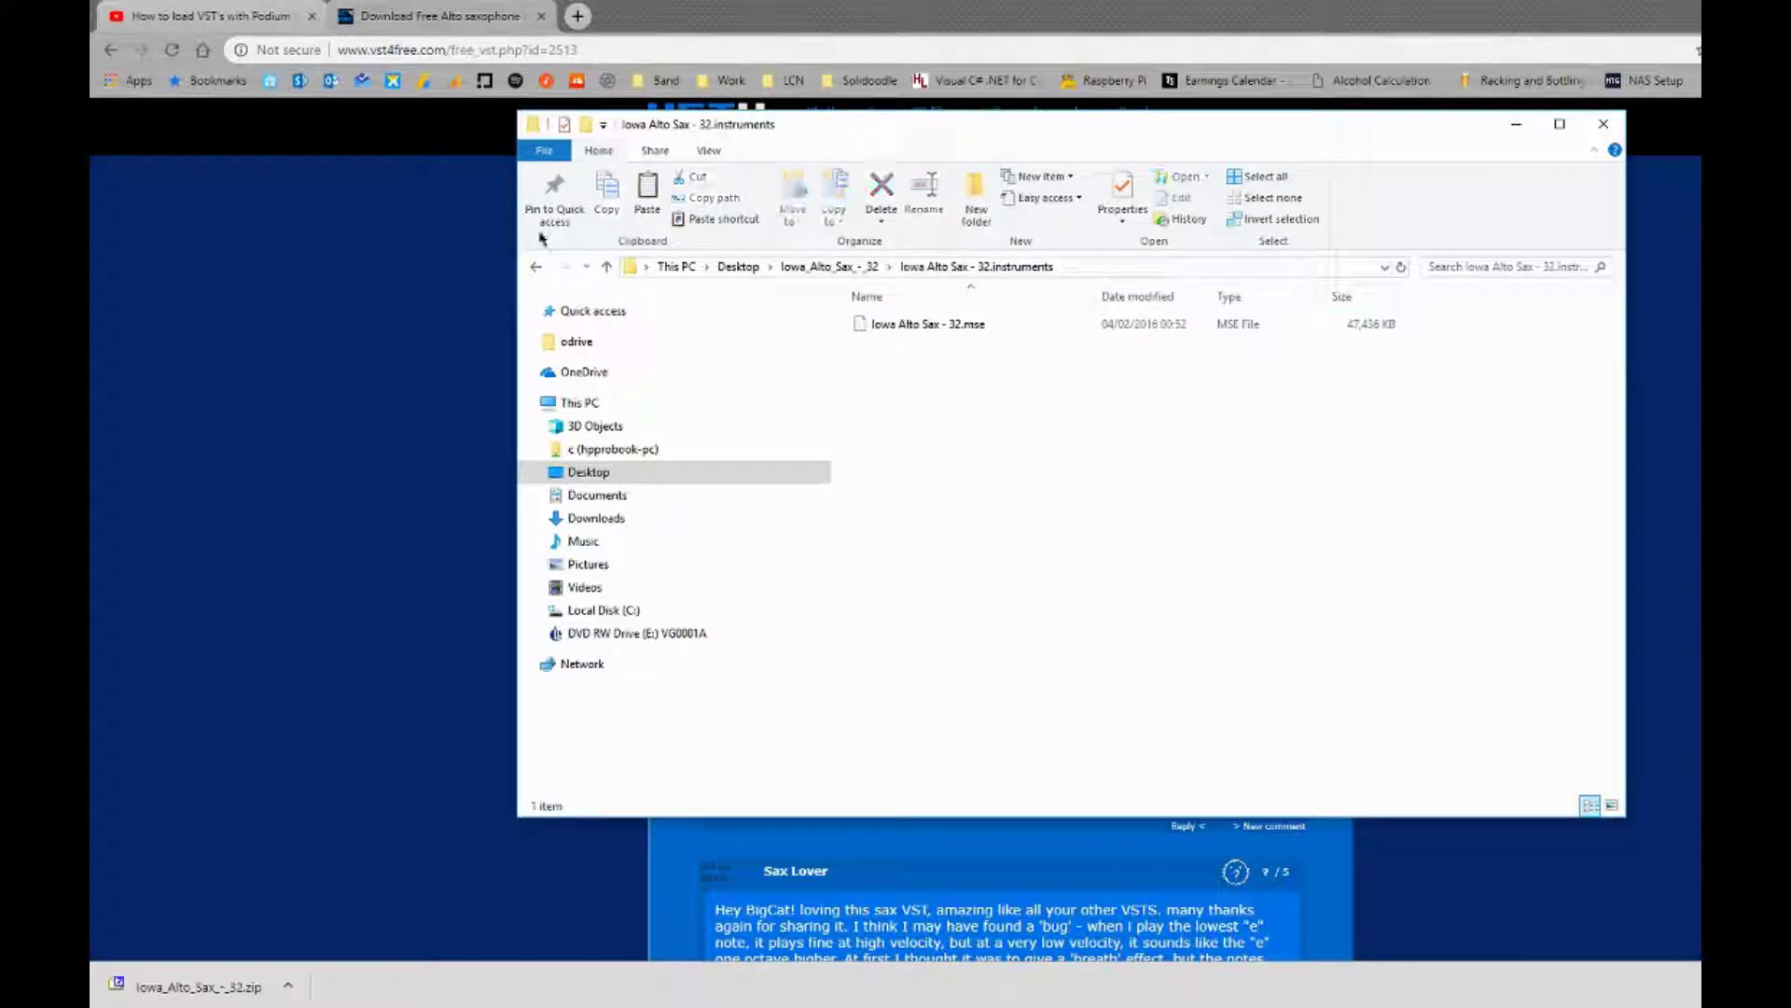
{"action": "left_click", "coordinate": [536, 266]}
- Copy both the .instruments folder and the .dll, then return to the Desktop
{"action": "left_click_drag", "start_coordinate": [1058, 400], "coordinate": [914, 315]}
{"action": "right_click", "coordinate": [914, 315]}
{"action": "left_click", "coordinate": [970, 604]}
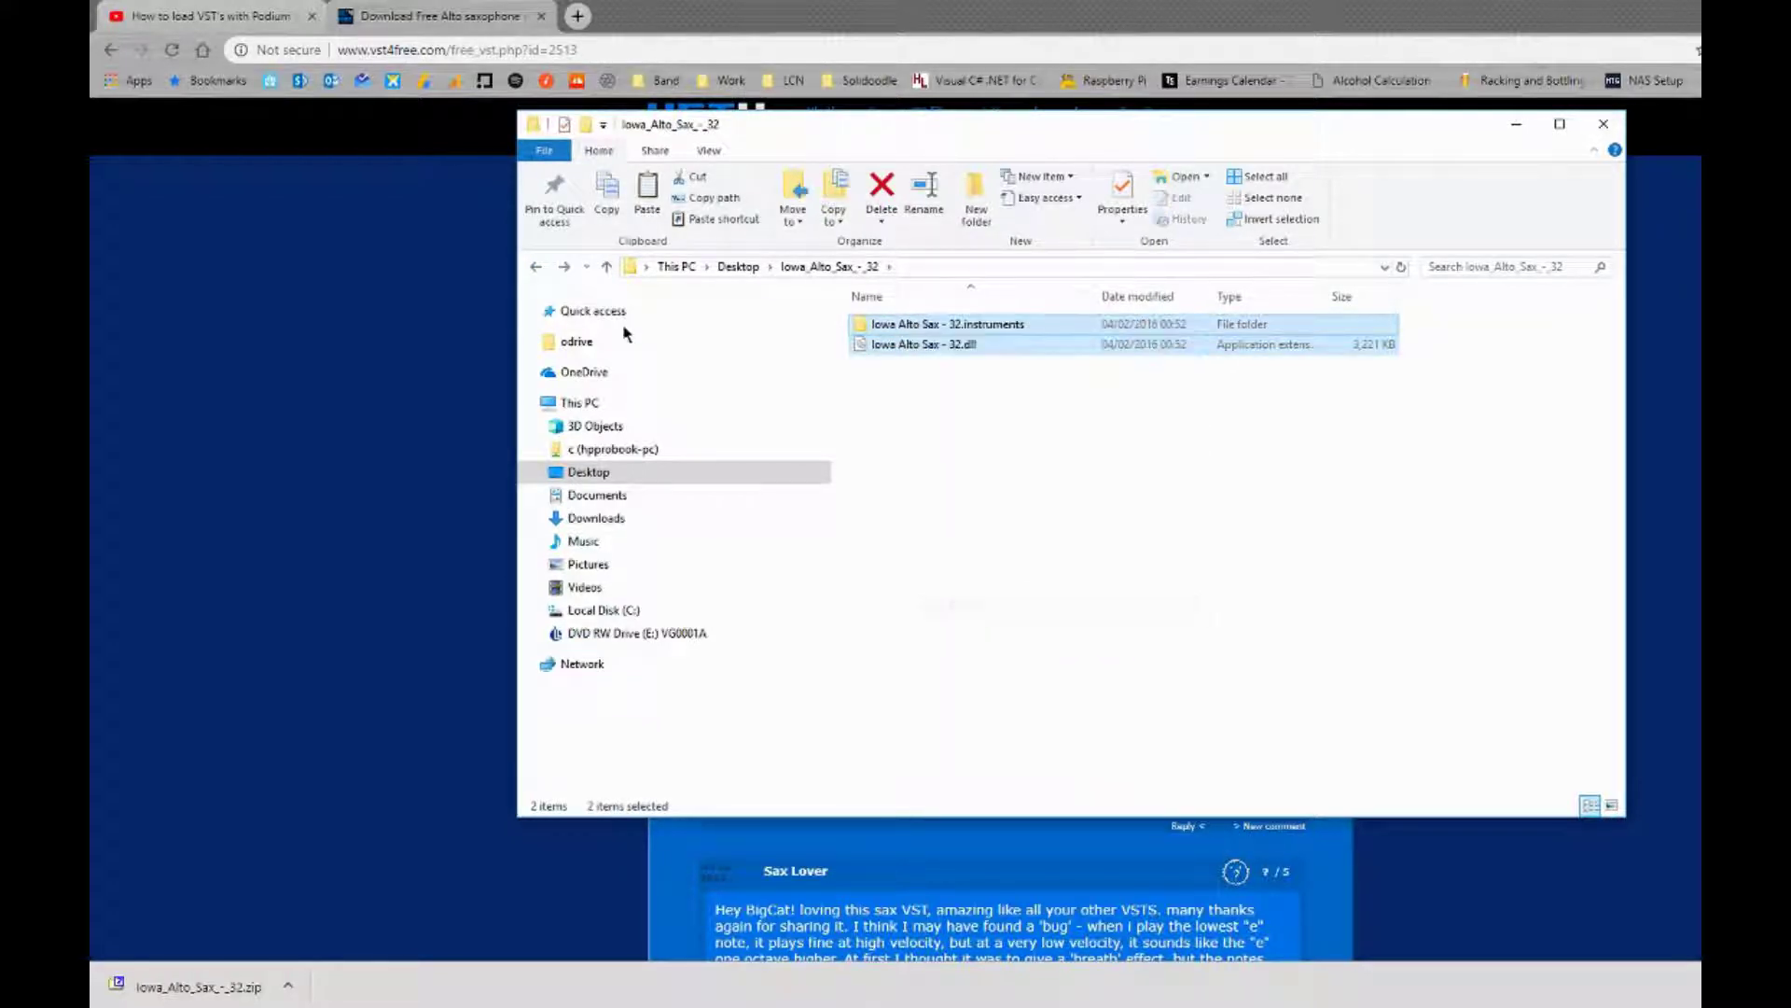
{"action": "left_click", "coordinate": [537, 266]}
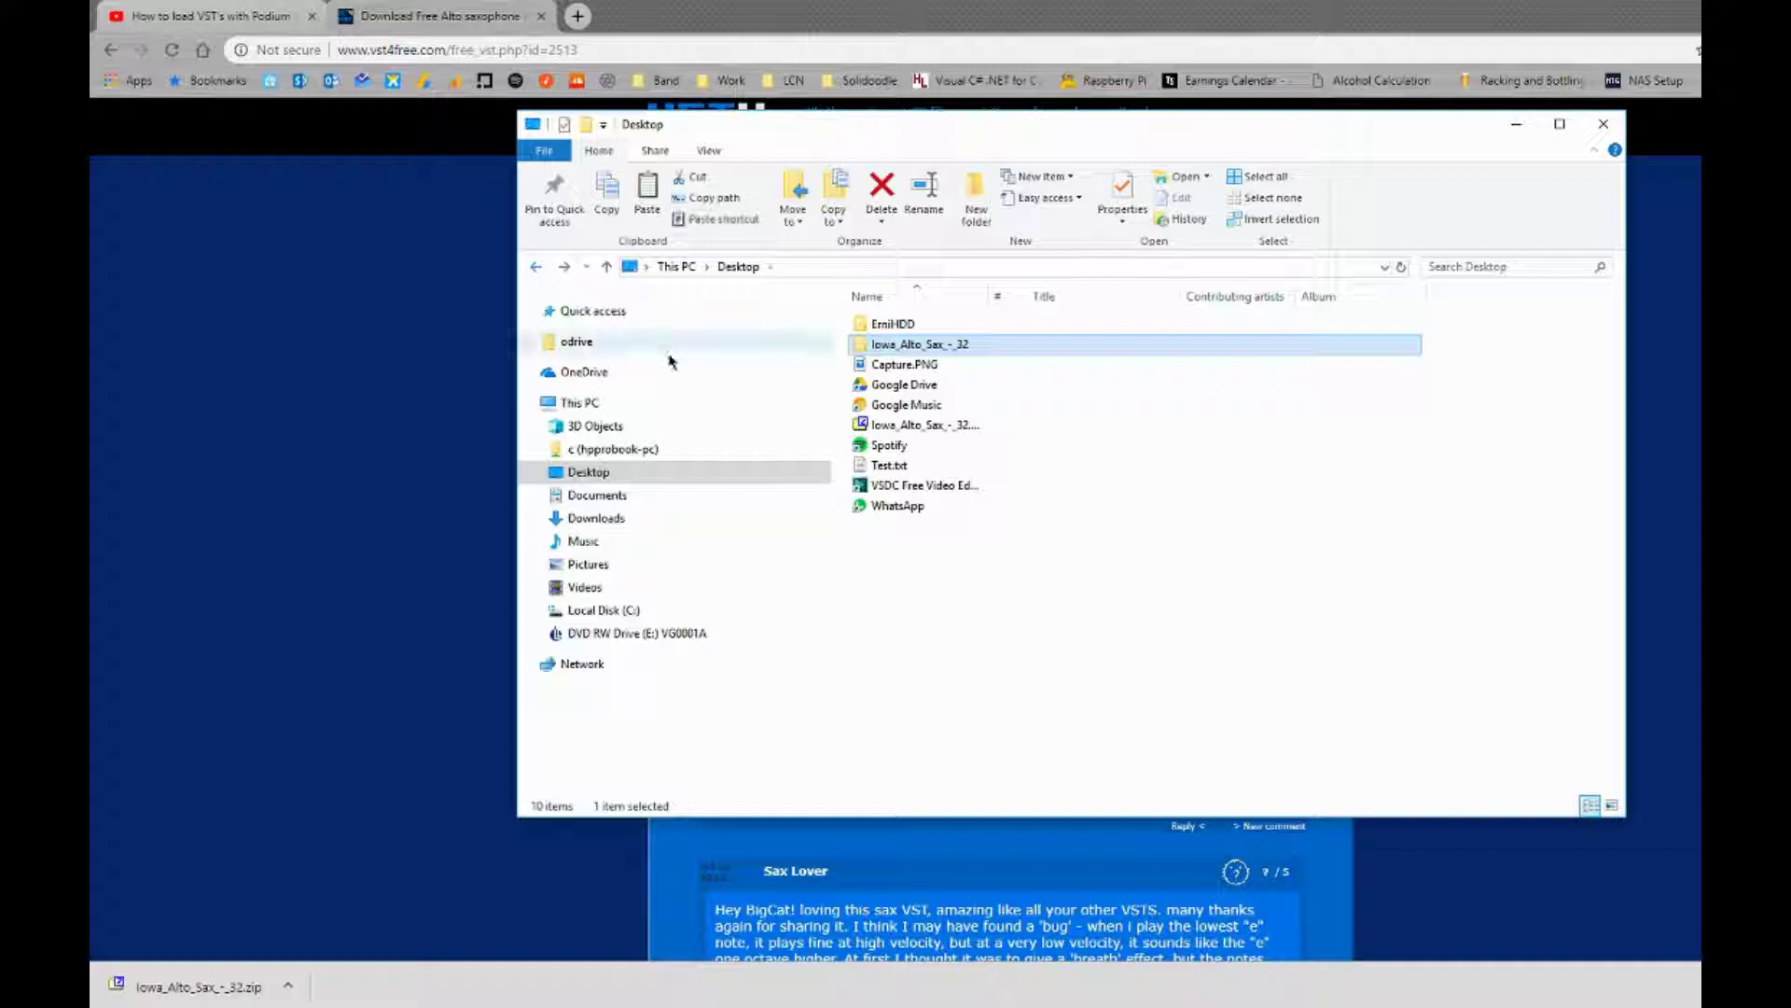
- Browse the C: drive, checking Program Files (x86)\Zynewave\Podium Free and the Program Files folders
{"action": "left_click", "coordinate": [605, 609]}
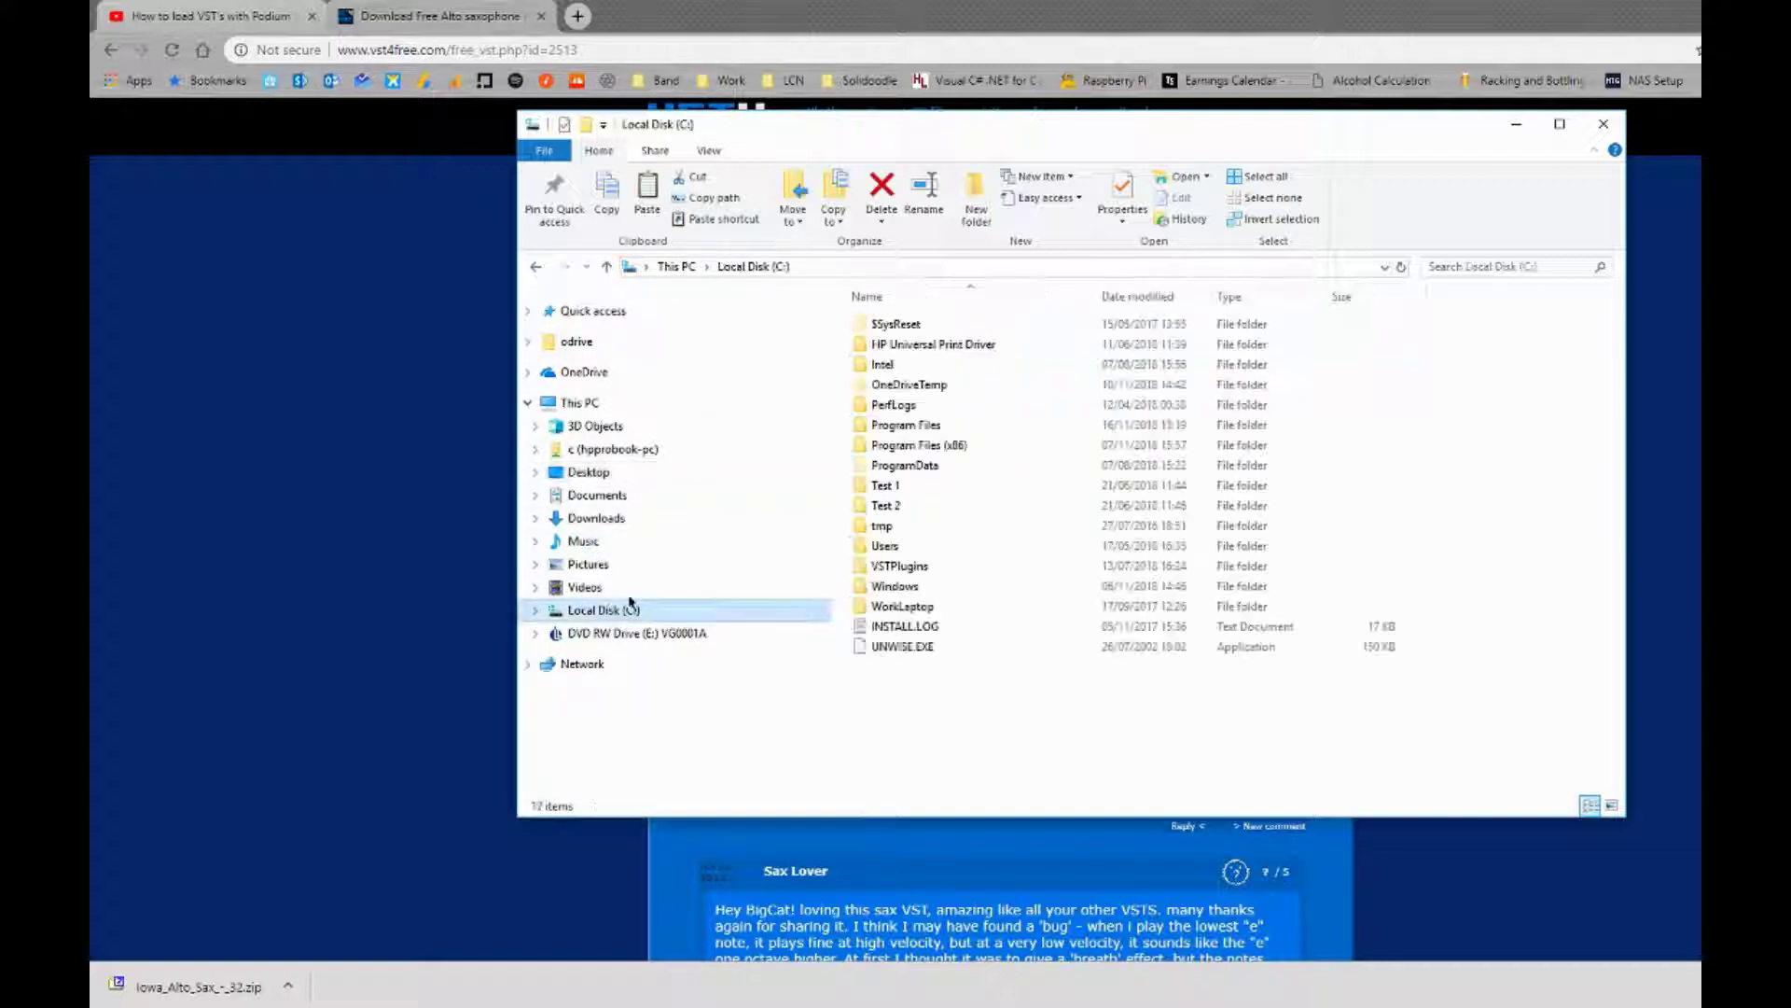
{"action": "left_click", "coordinate": [914, 565]}
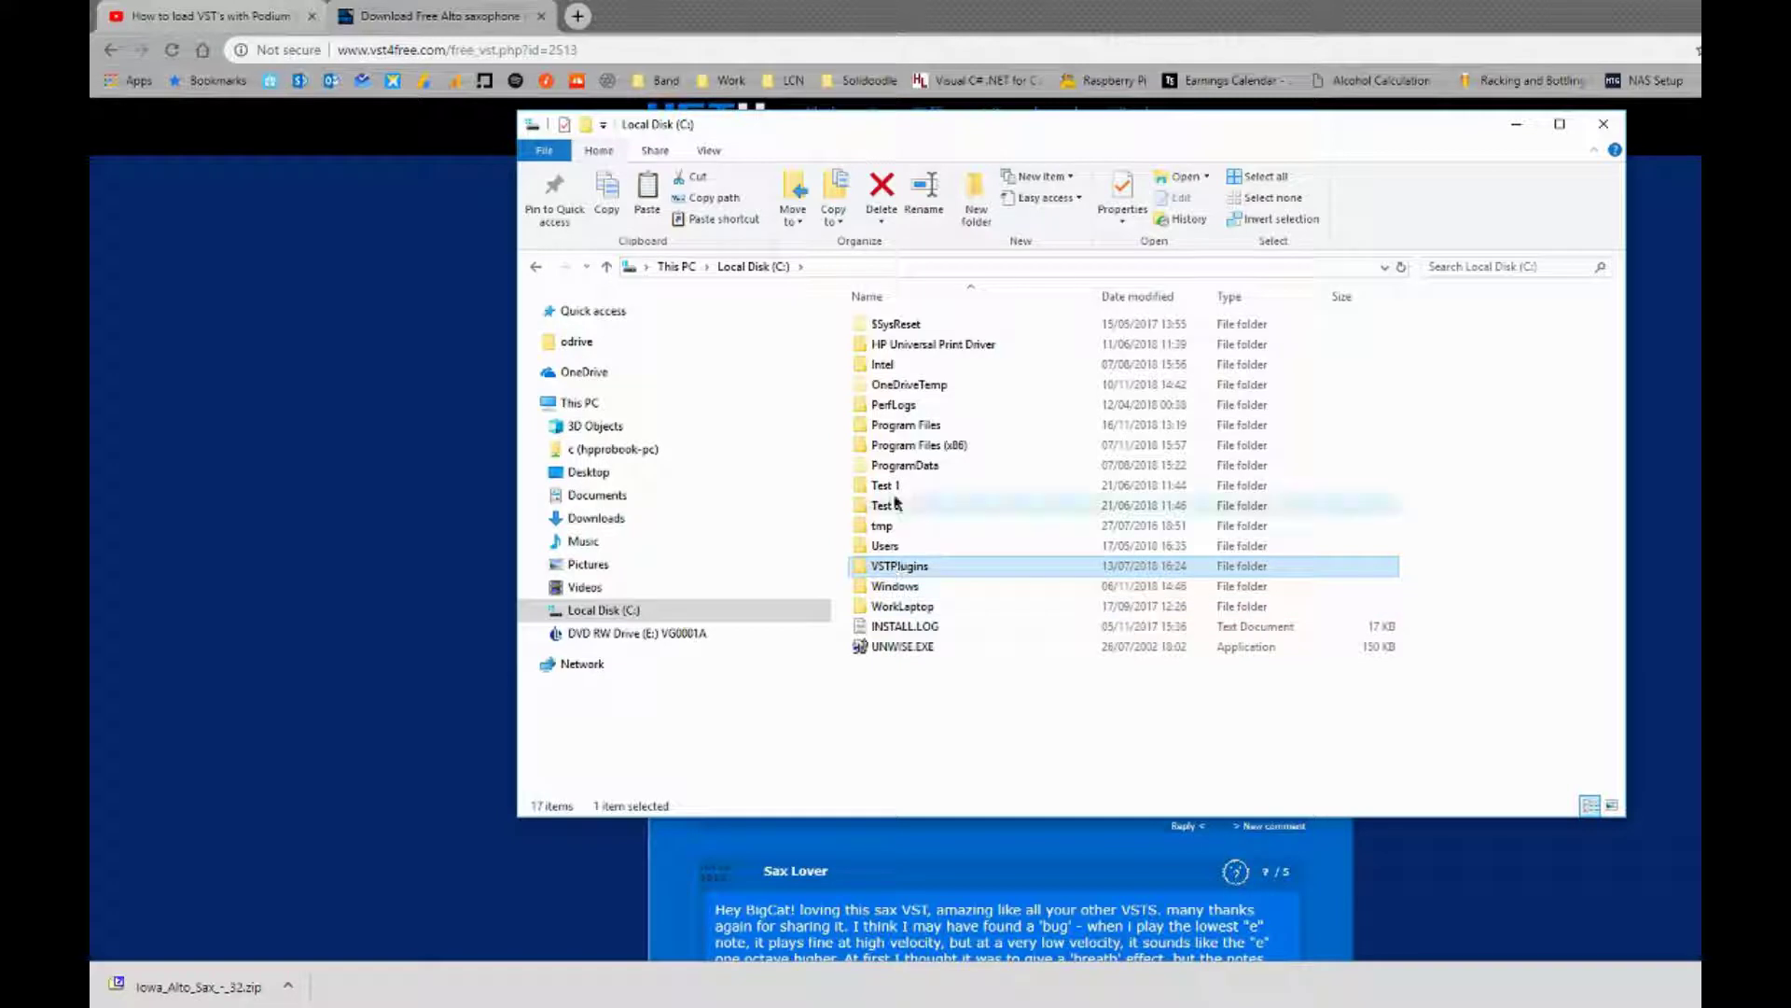
{"action": "double_click", "coordinate": [903, 446]}
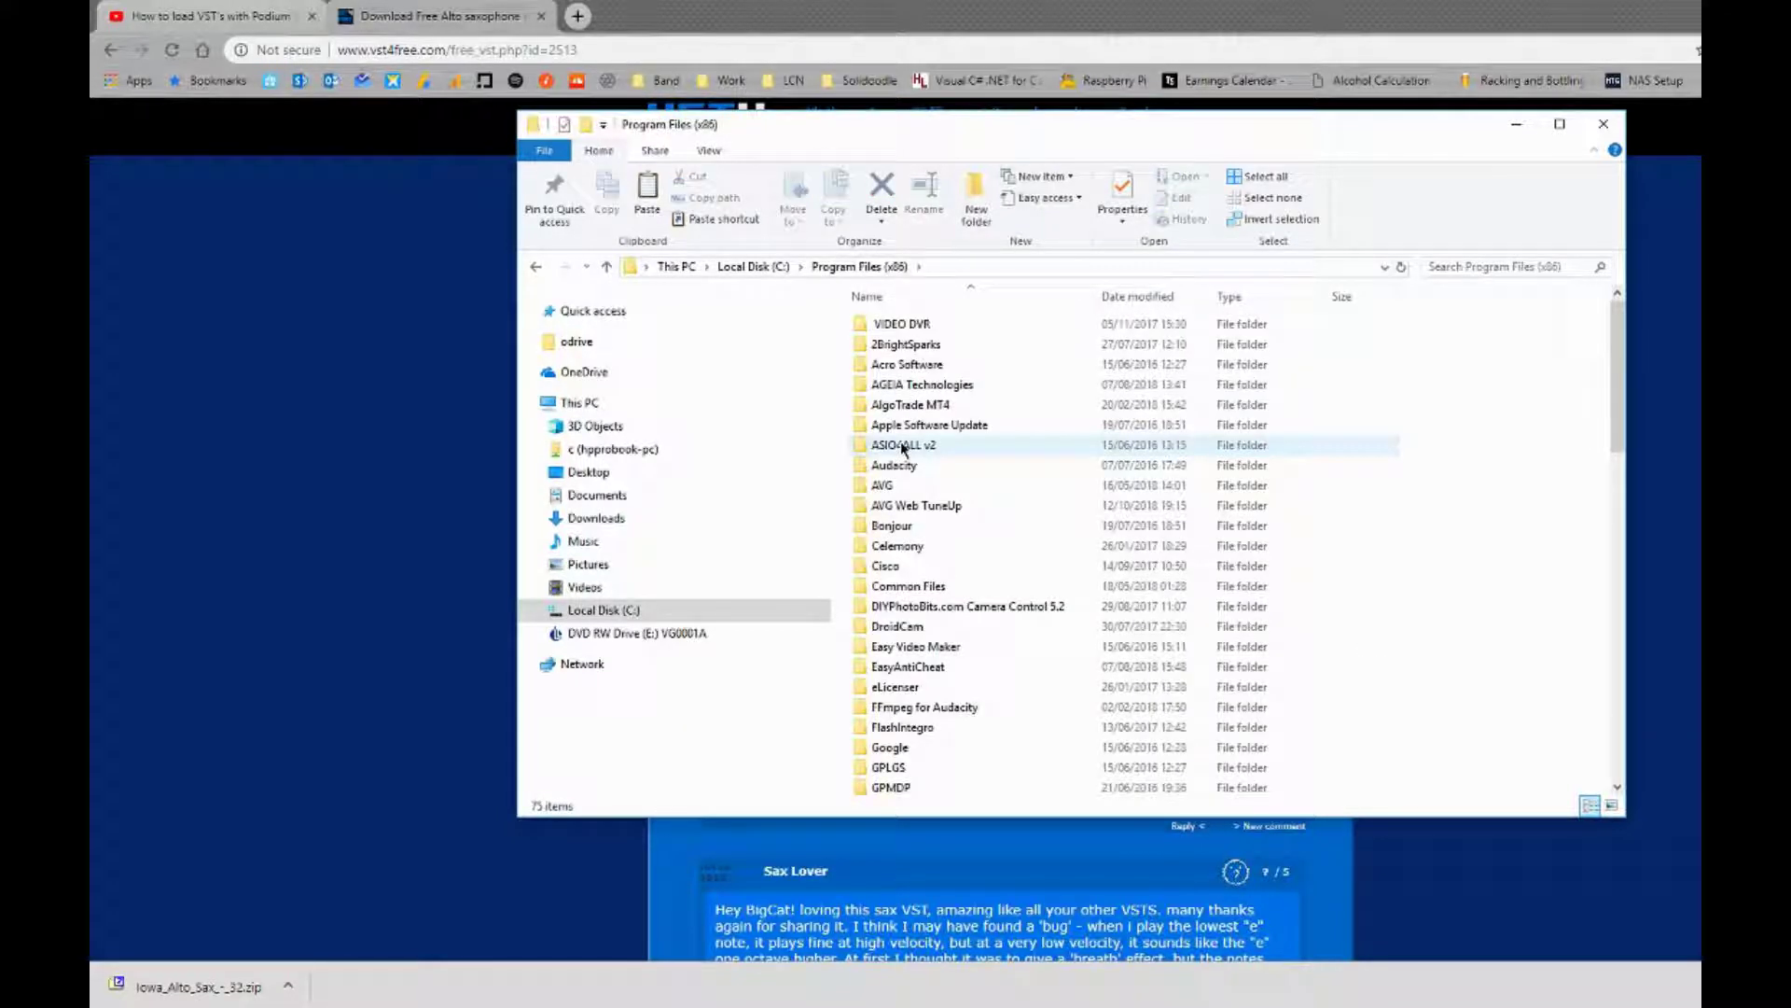
{"action": "scroll", "coordinate": [930, 548], "scroll_direction": "down", "scroll_amount": 17}
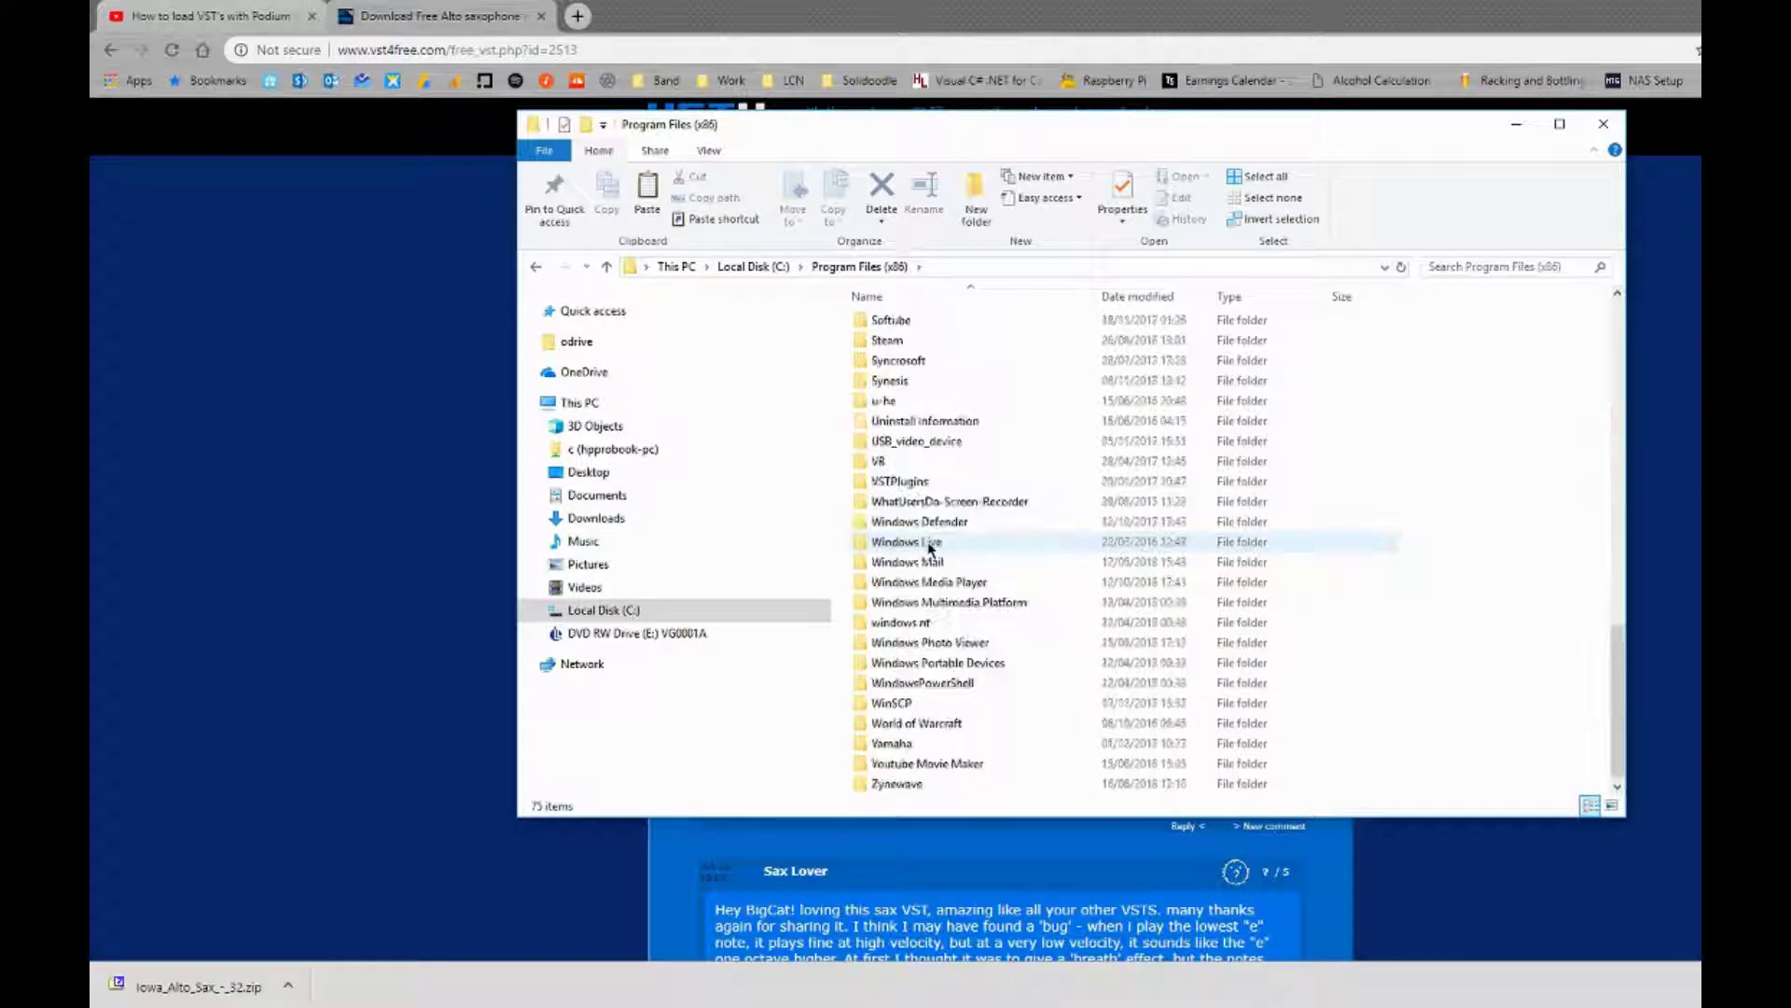
{"action": "double_click", "coordinate": [898, 784]}
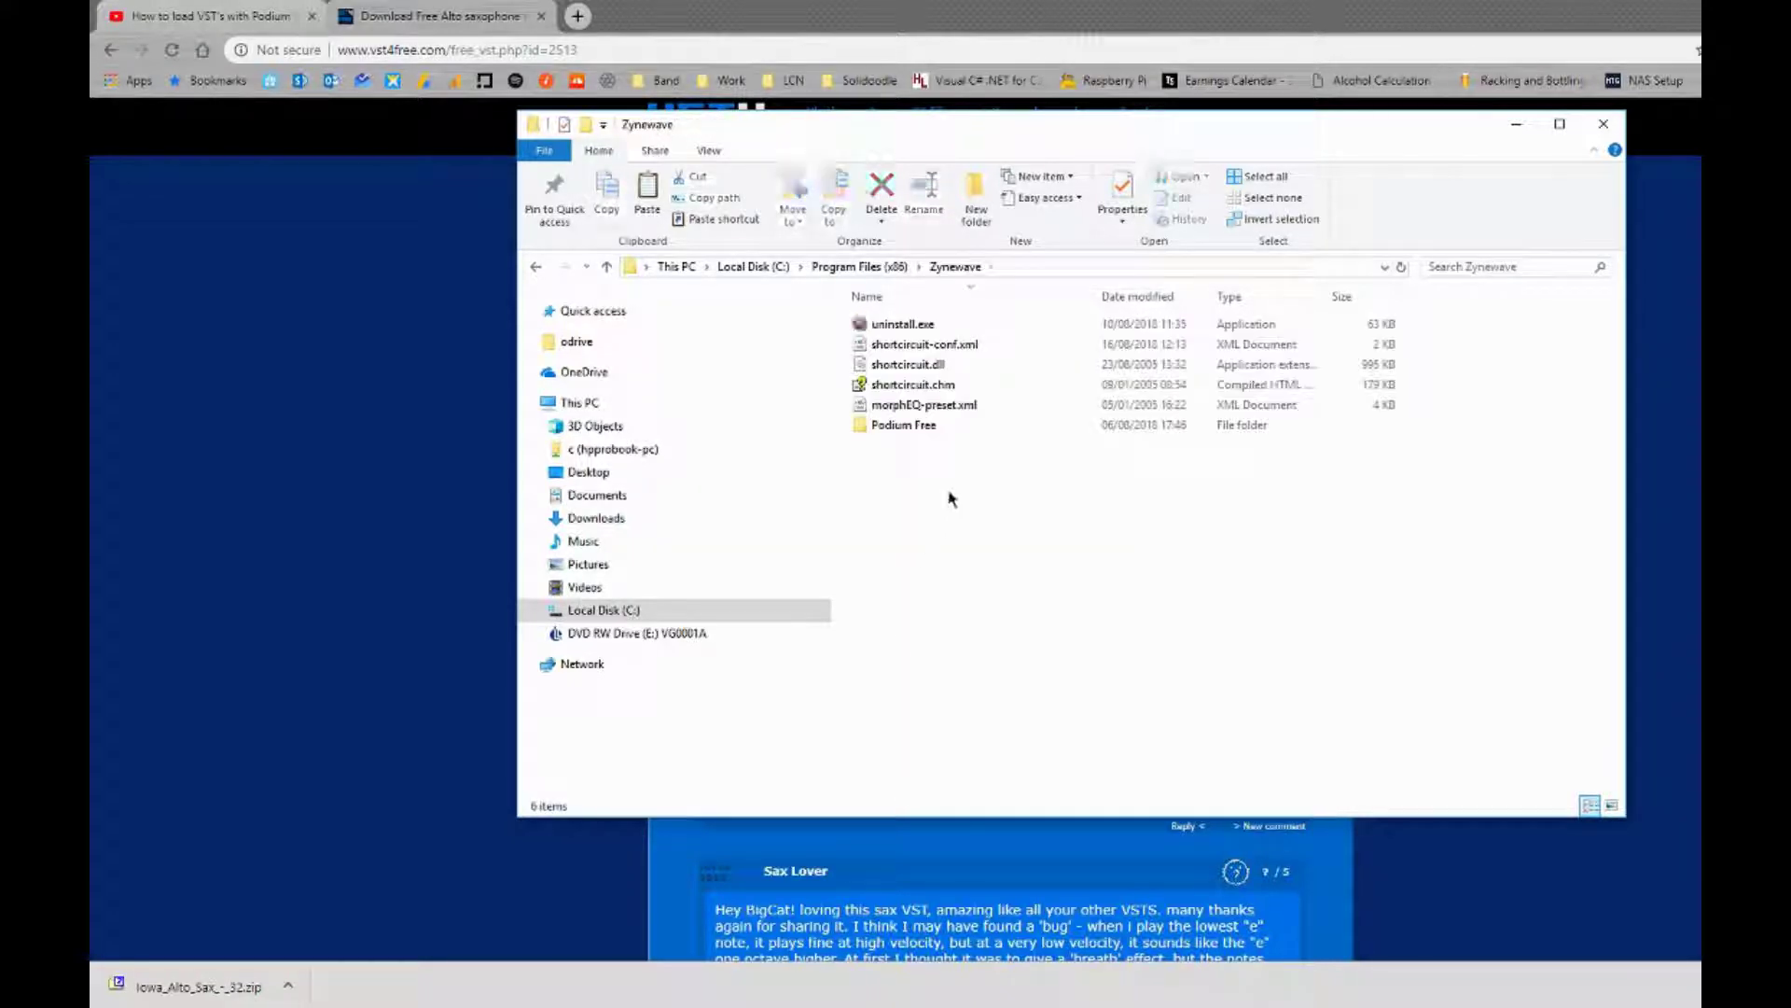
{"action": "double_click", "coordinate": [913, 425]}
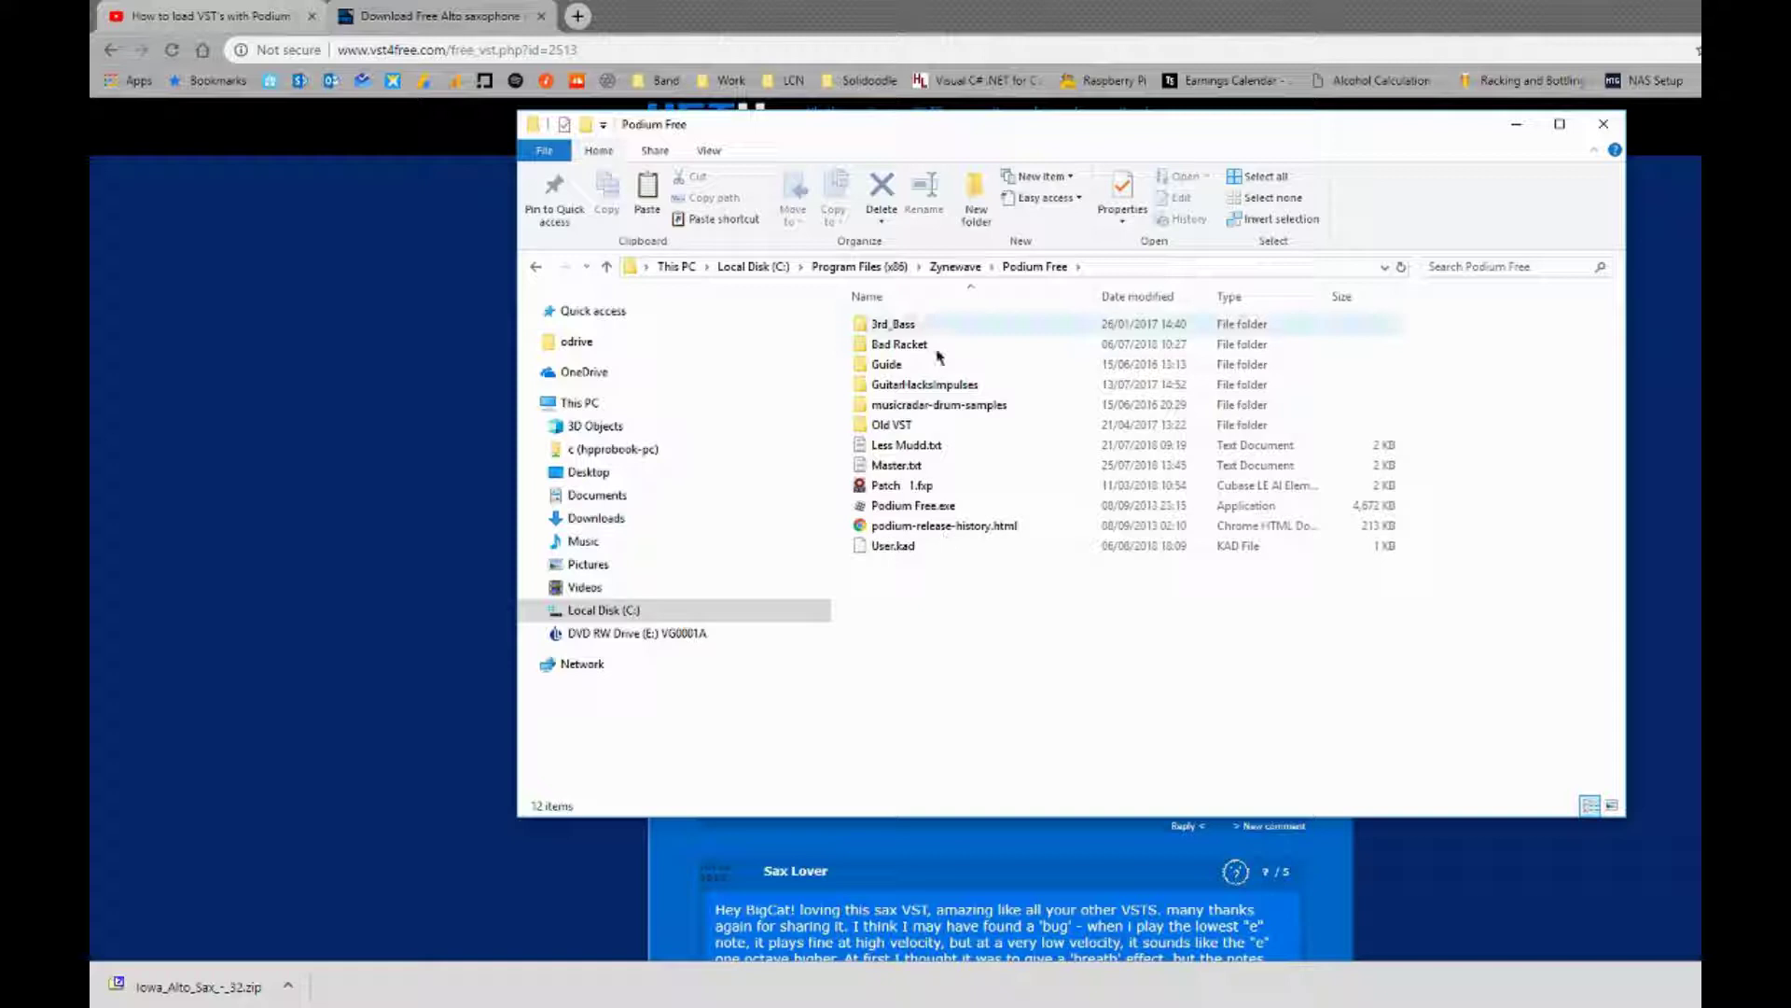
{"action": "left_click", "coordinate": [535, 268]}
{"action": "left_click", "coordinate": [535, 268]}
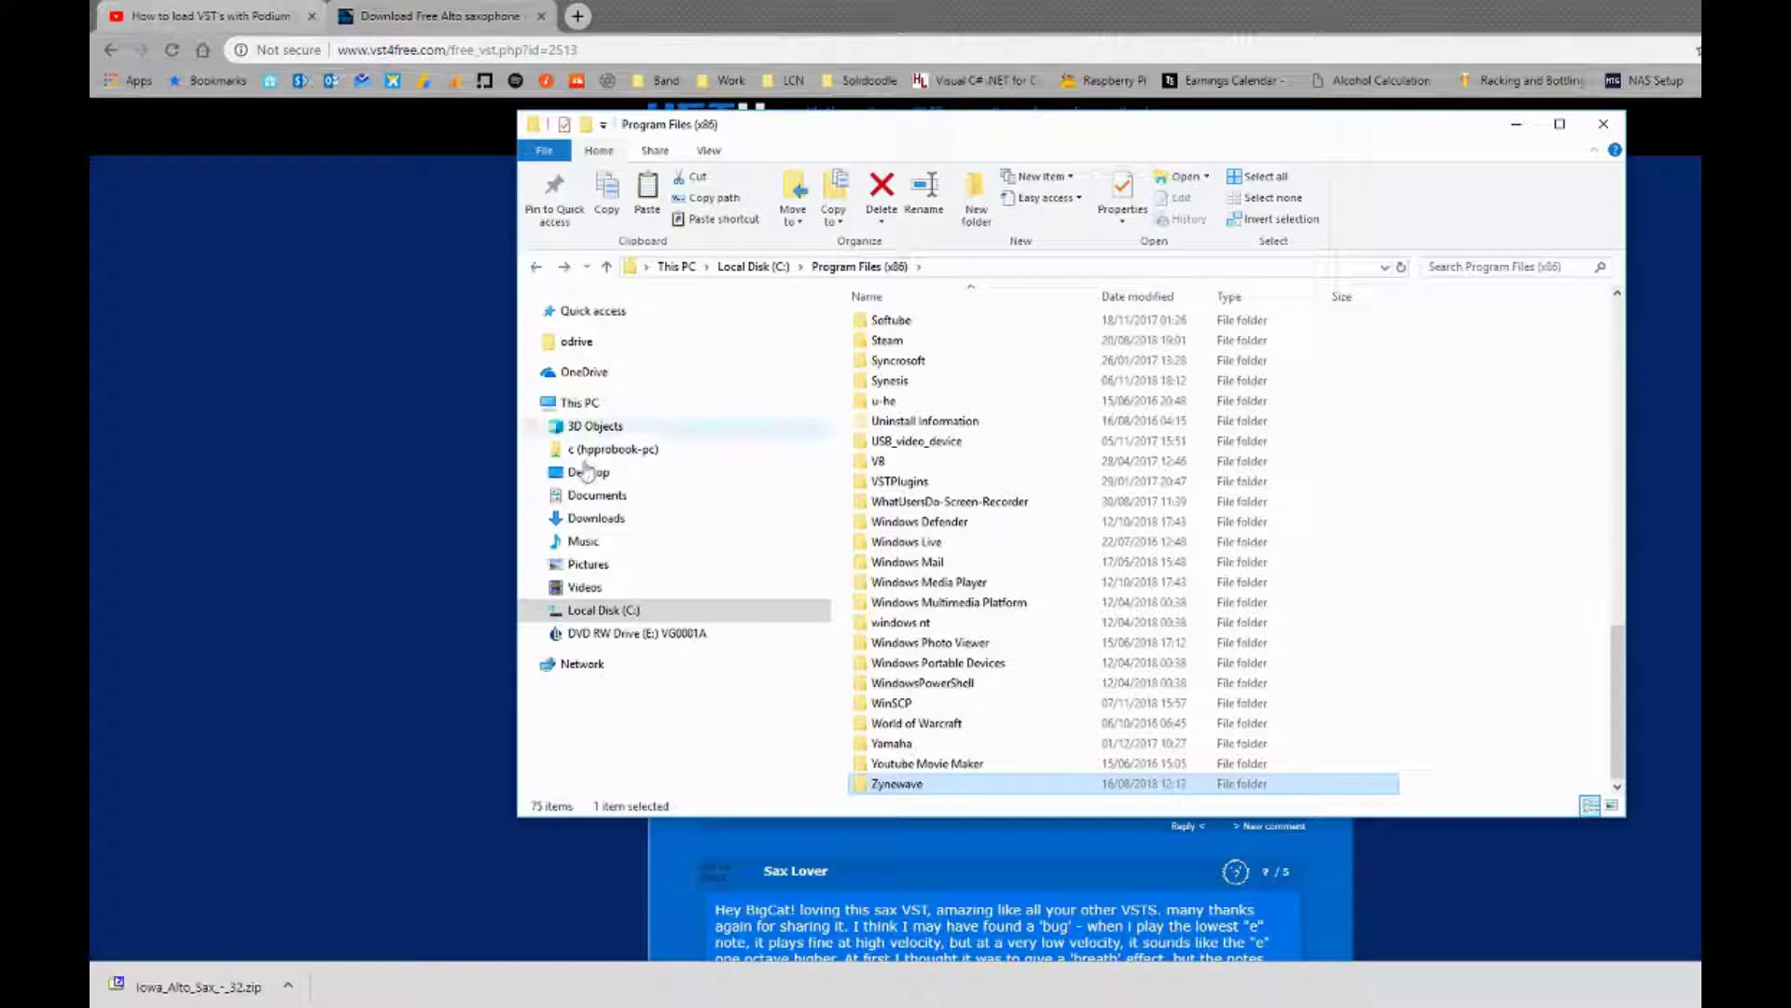
{"action": "left_click", "coordinate": [589, 610]}
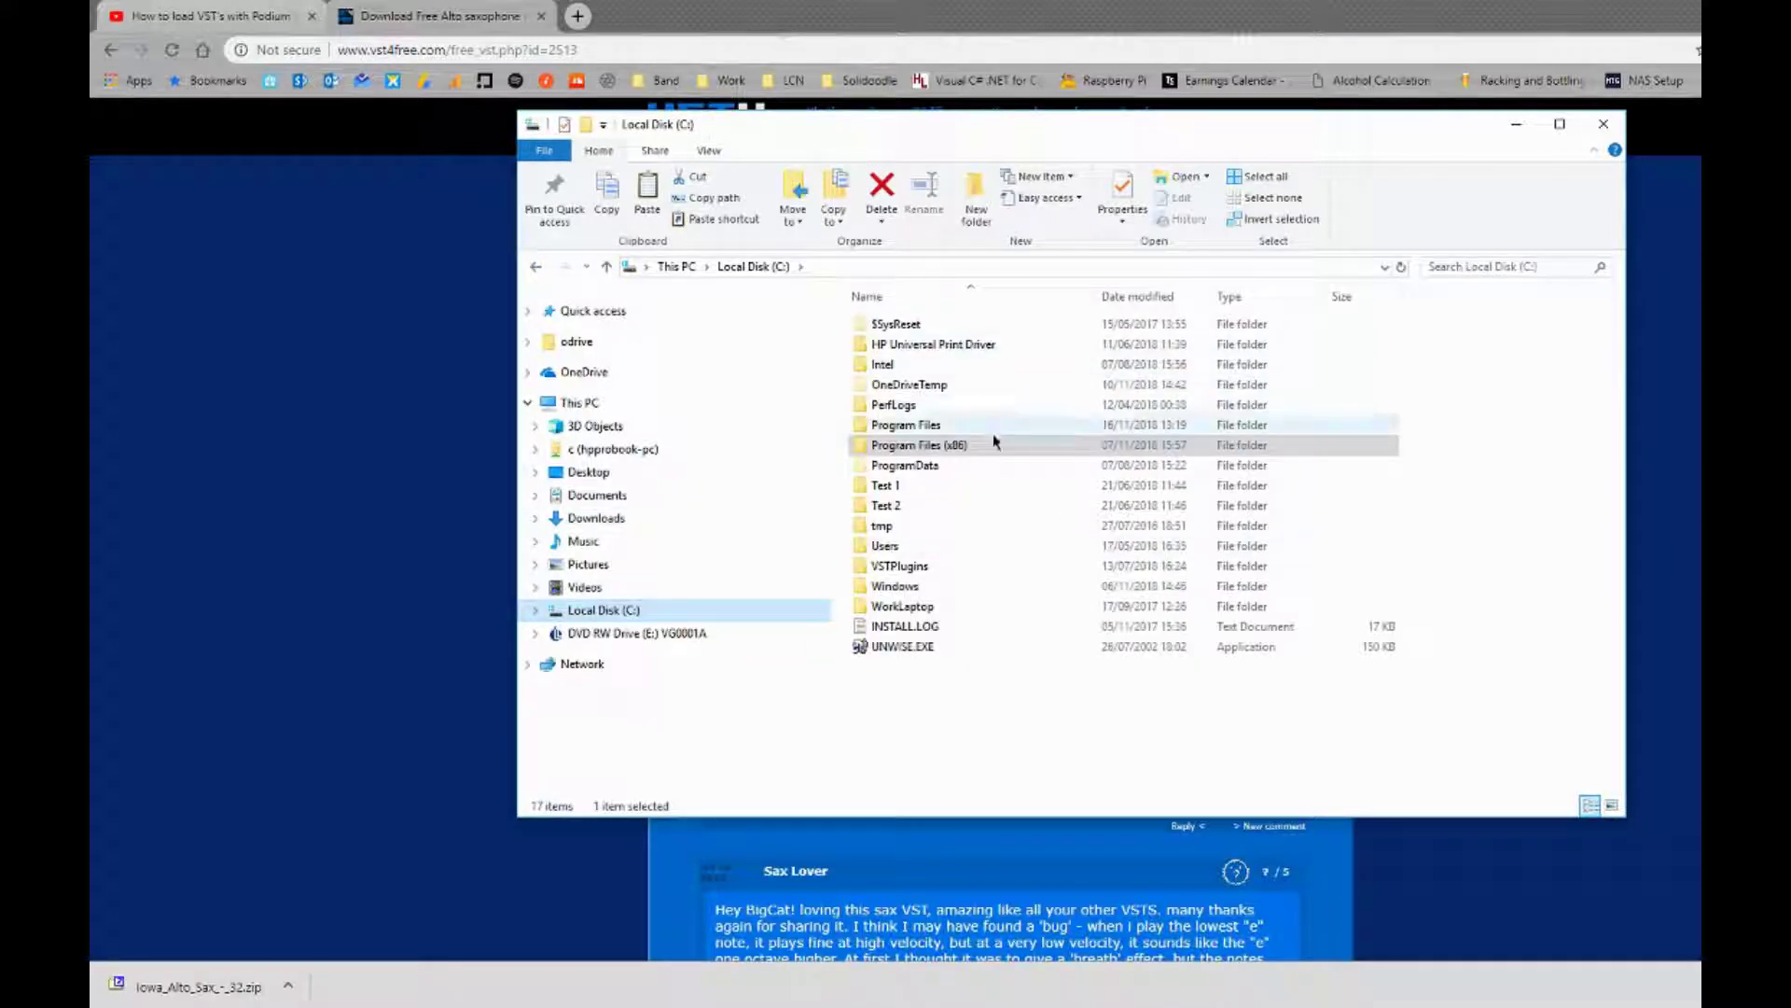
{"action": "left_click", "coordinate": [926, 447]}
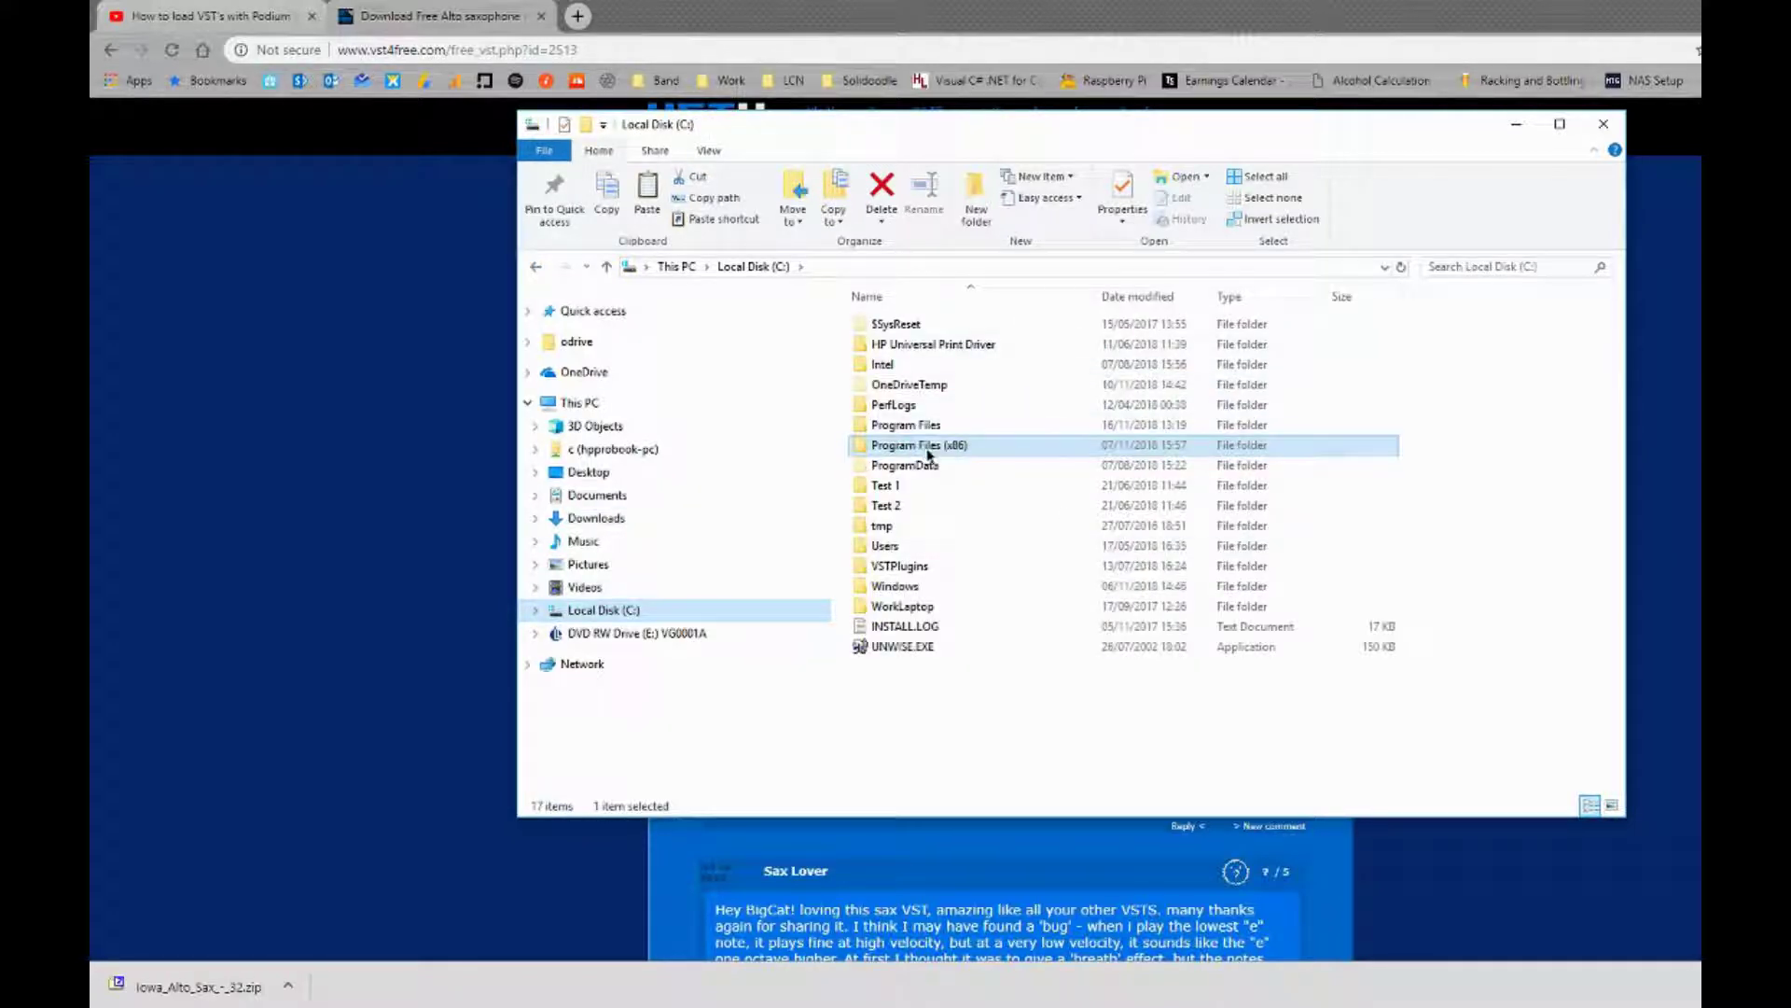
{"action": "left_click", "coordinate": [924, 428]}
{"action": "left_click", "coordinate": [927, 447]}
{"action": "left_click", "coordinate": [928, 429]}
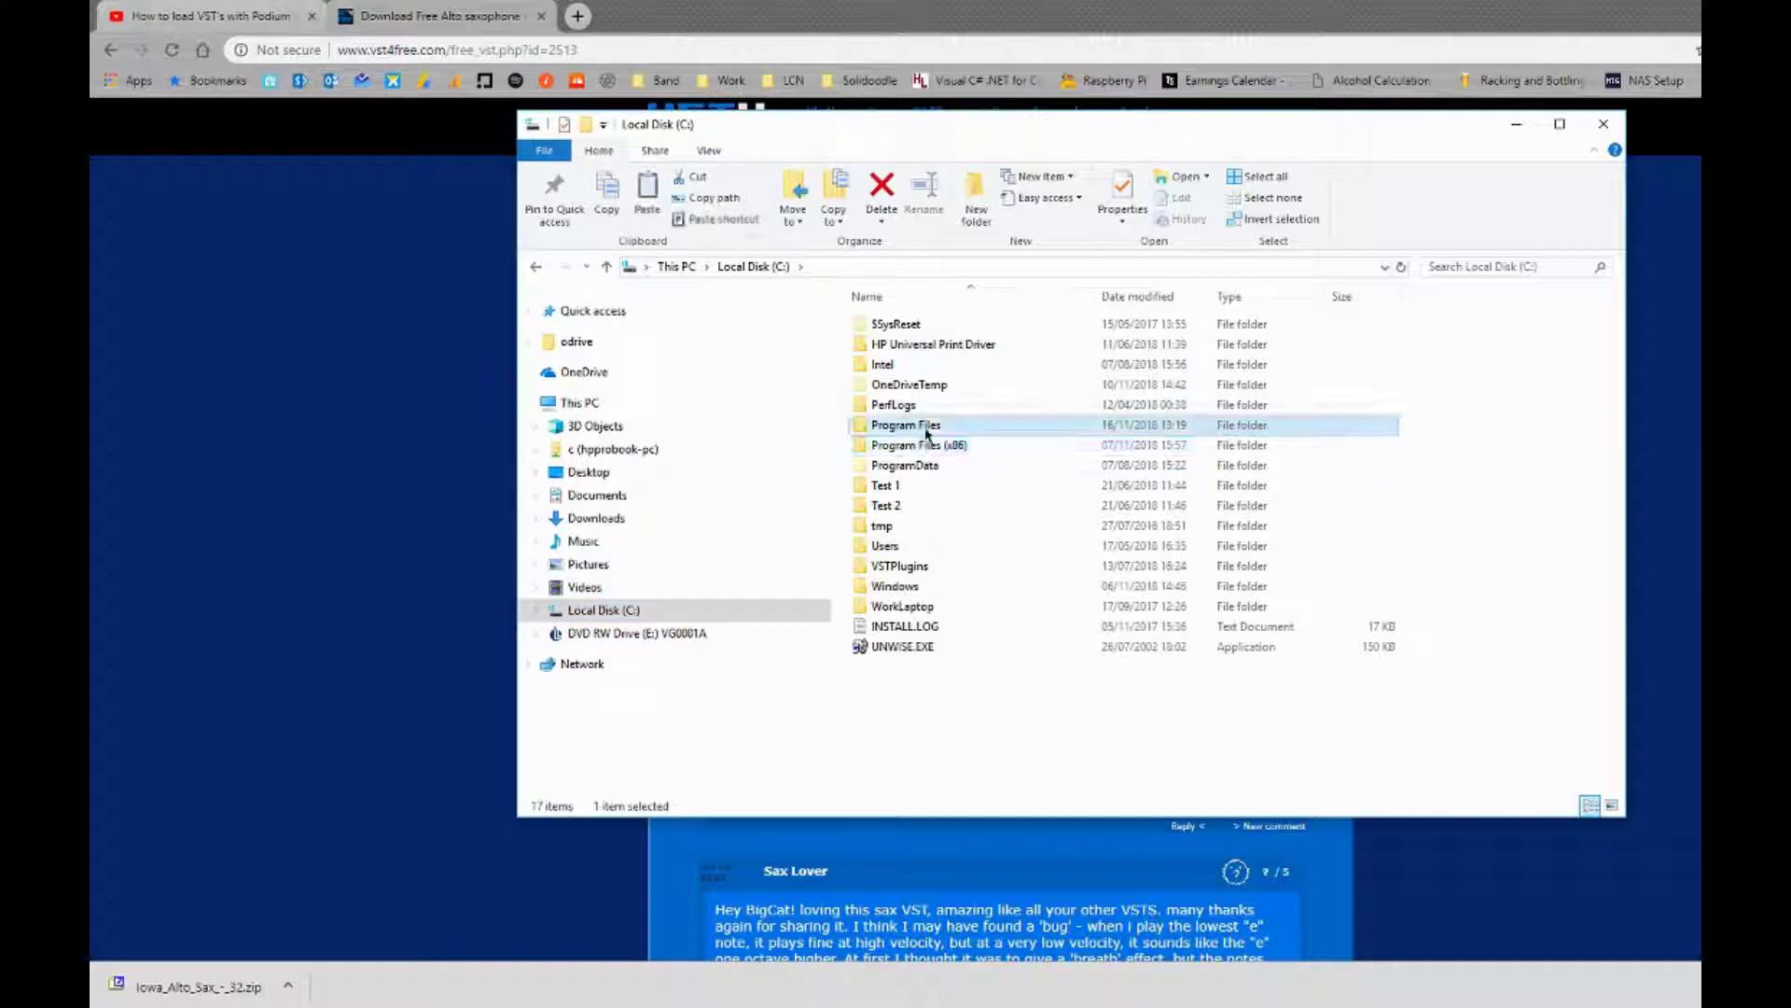
{"action": "left_click", "coordinate": [927, 448]}
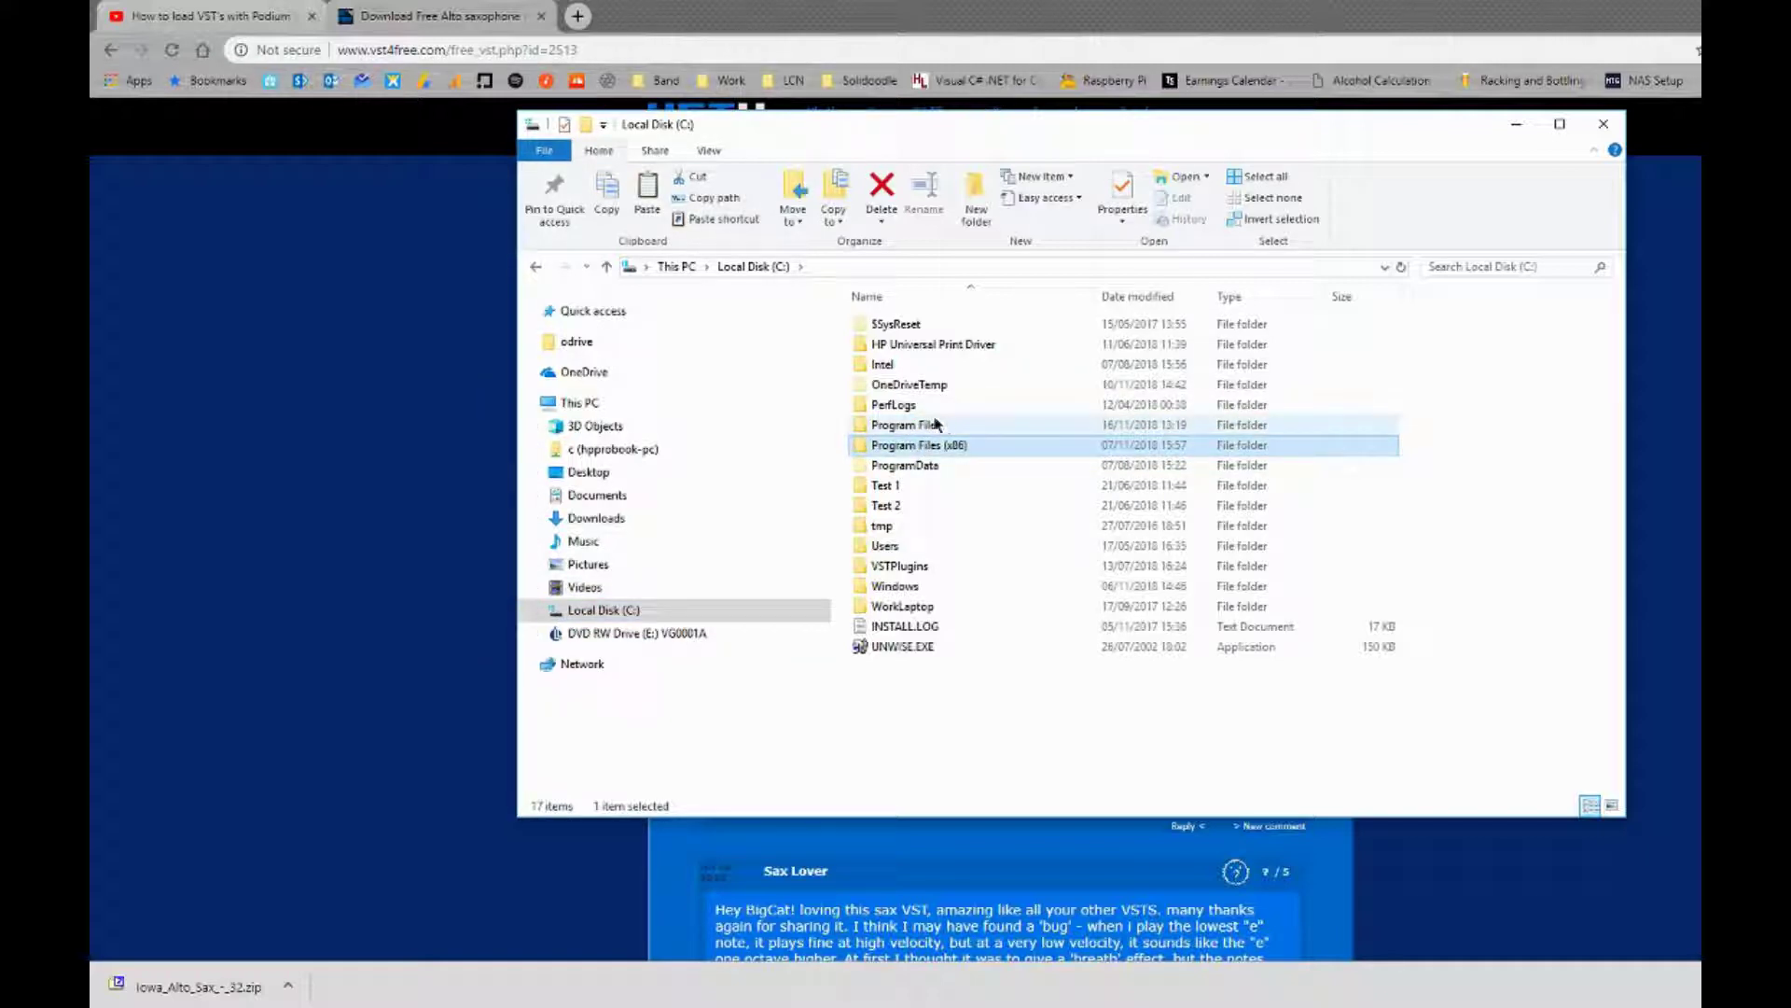
{"action": "left_click", "coordinate": [929, 426]}
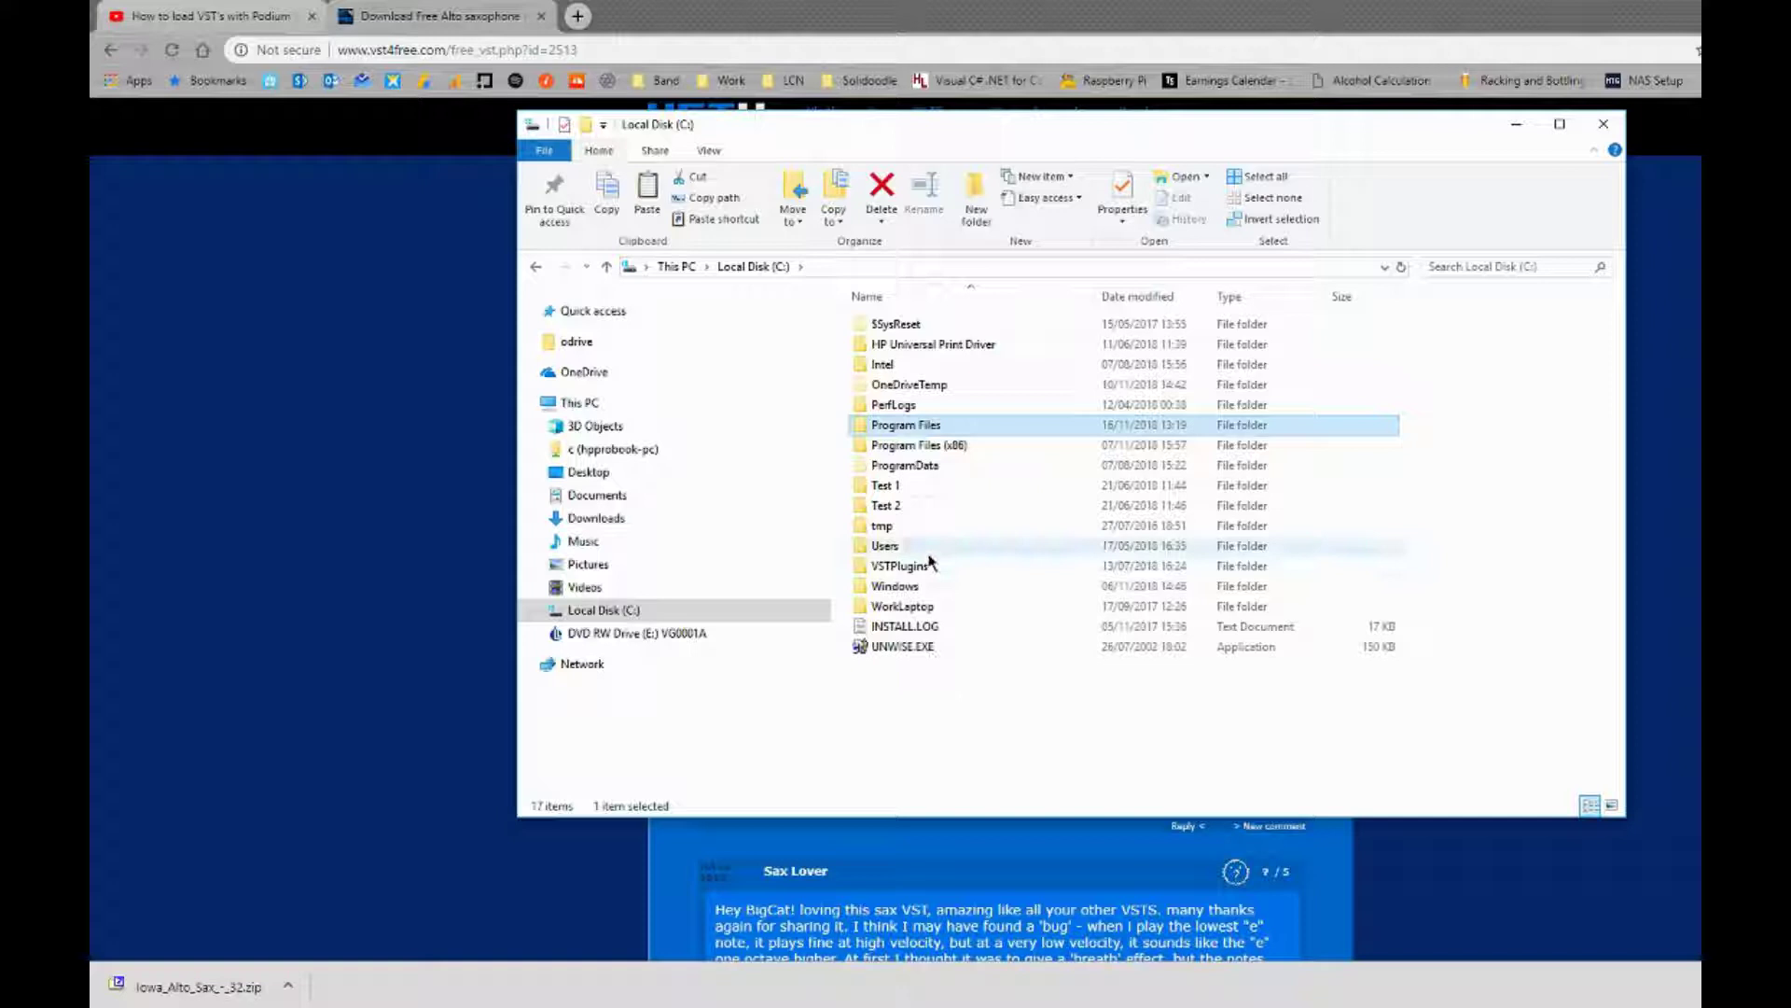
- Paste the copied sax files into C:\VSTPlugins\Instruments\Iowa Sax
{"action": "double_click", "coordinate": [901, 569]}
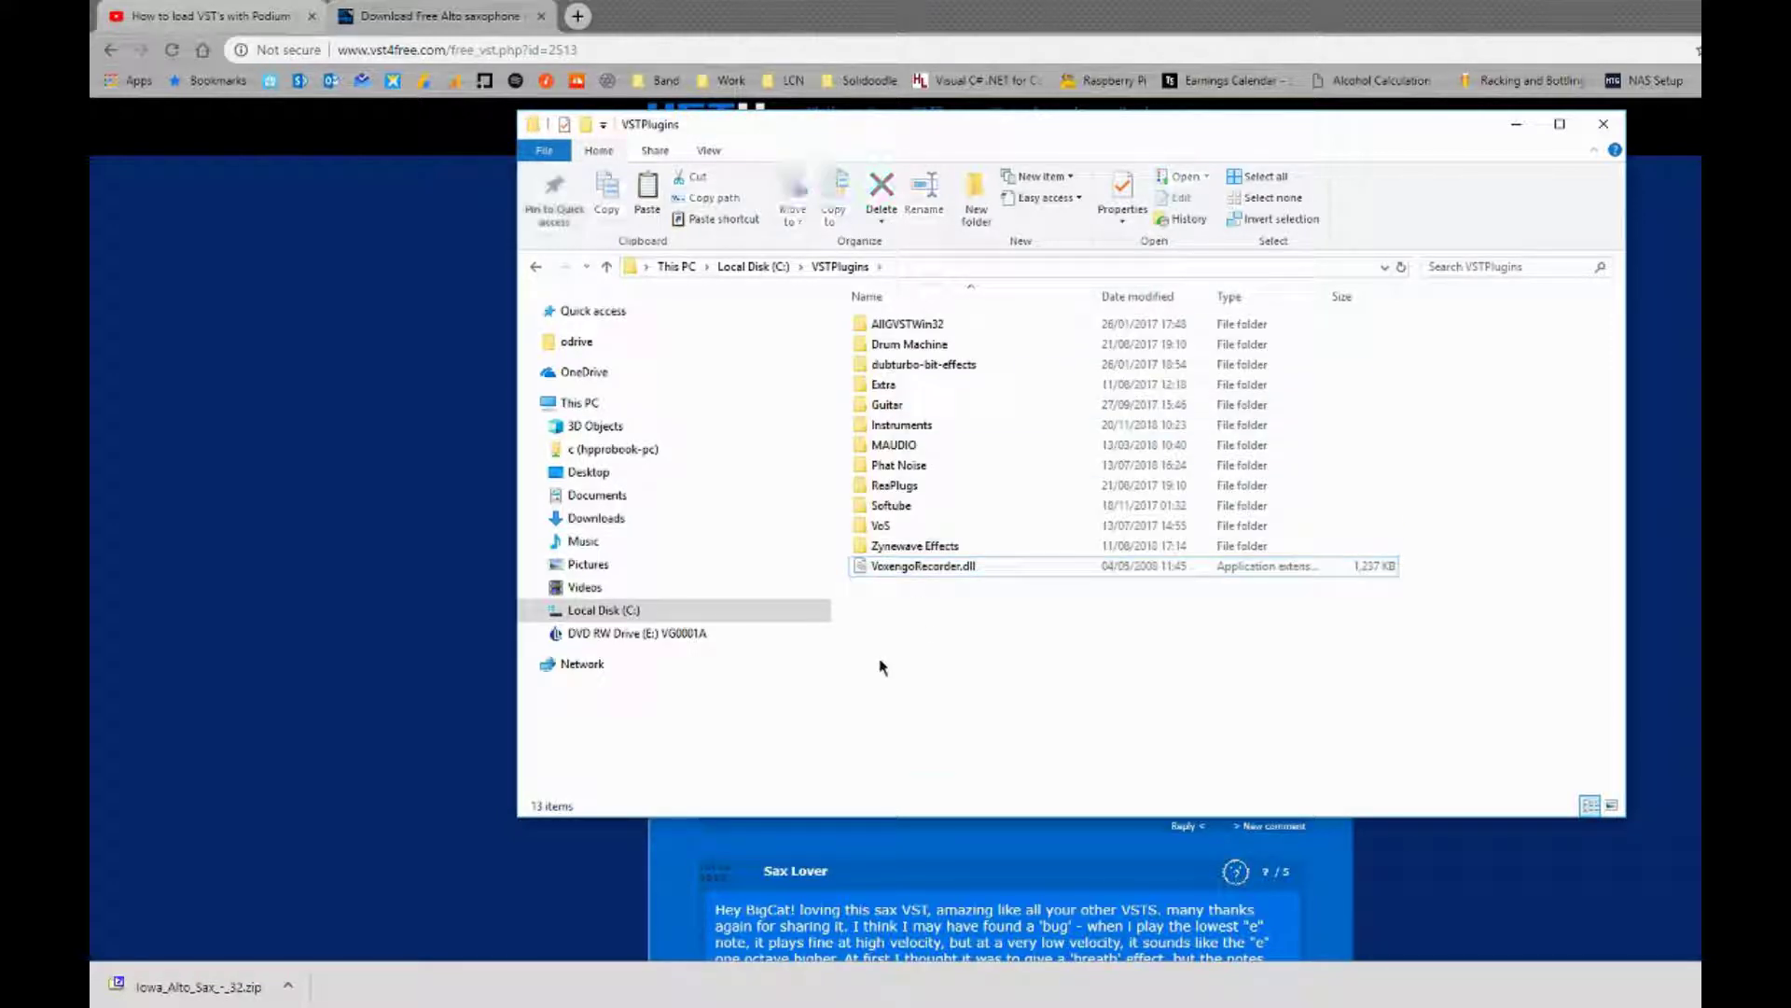
{"action": "double_click", "coordinate": [891, 428]}
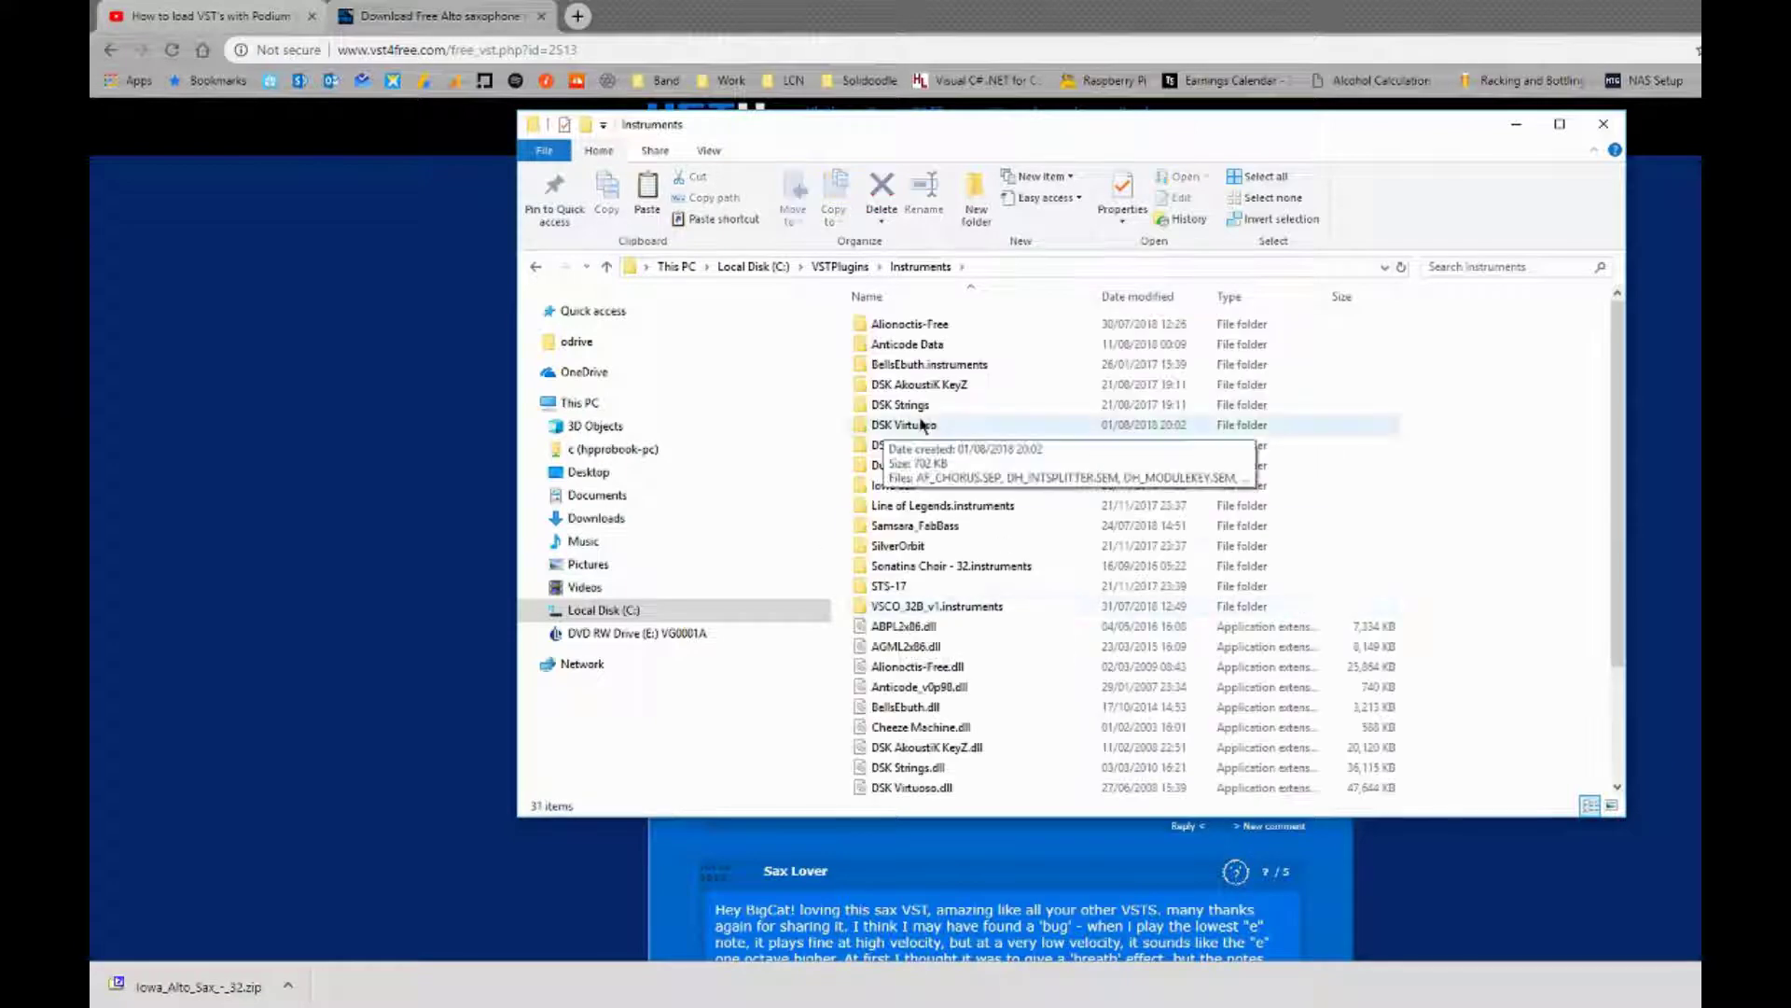
{"action": "left_click", "coordinate": [877, 487]}
{"action": "double_click", "coordinate": [877, 487]}
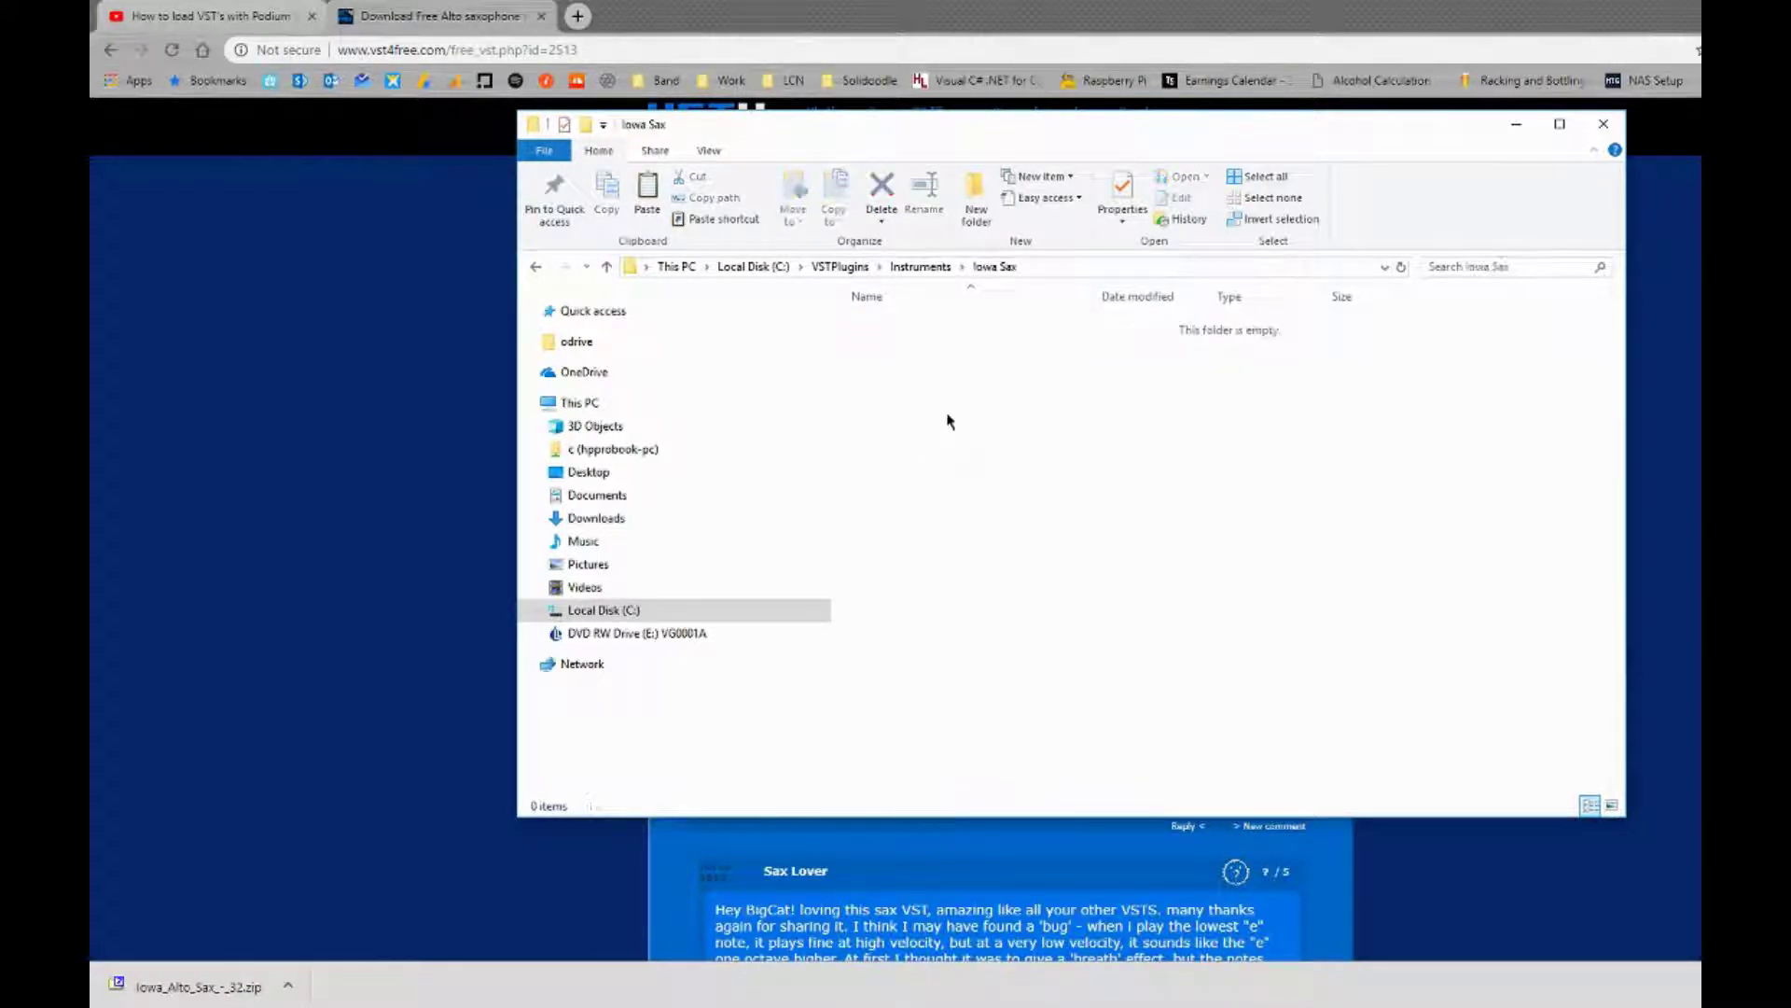
{"action": "right_click", "coordinate": [884, 418]}
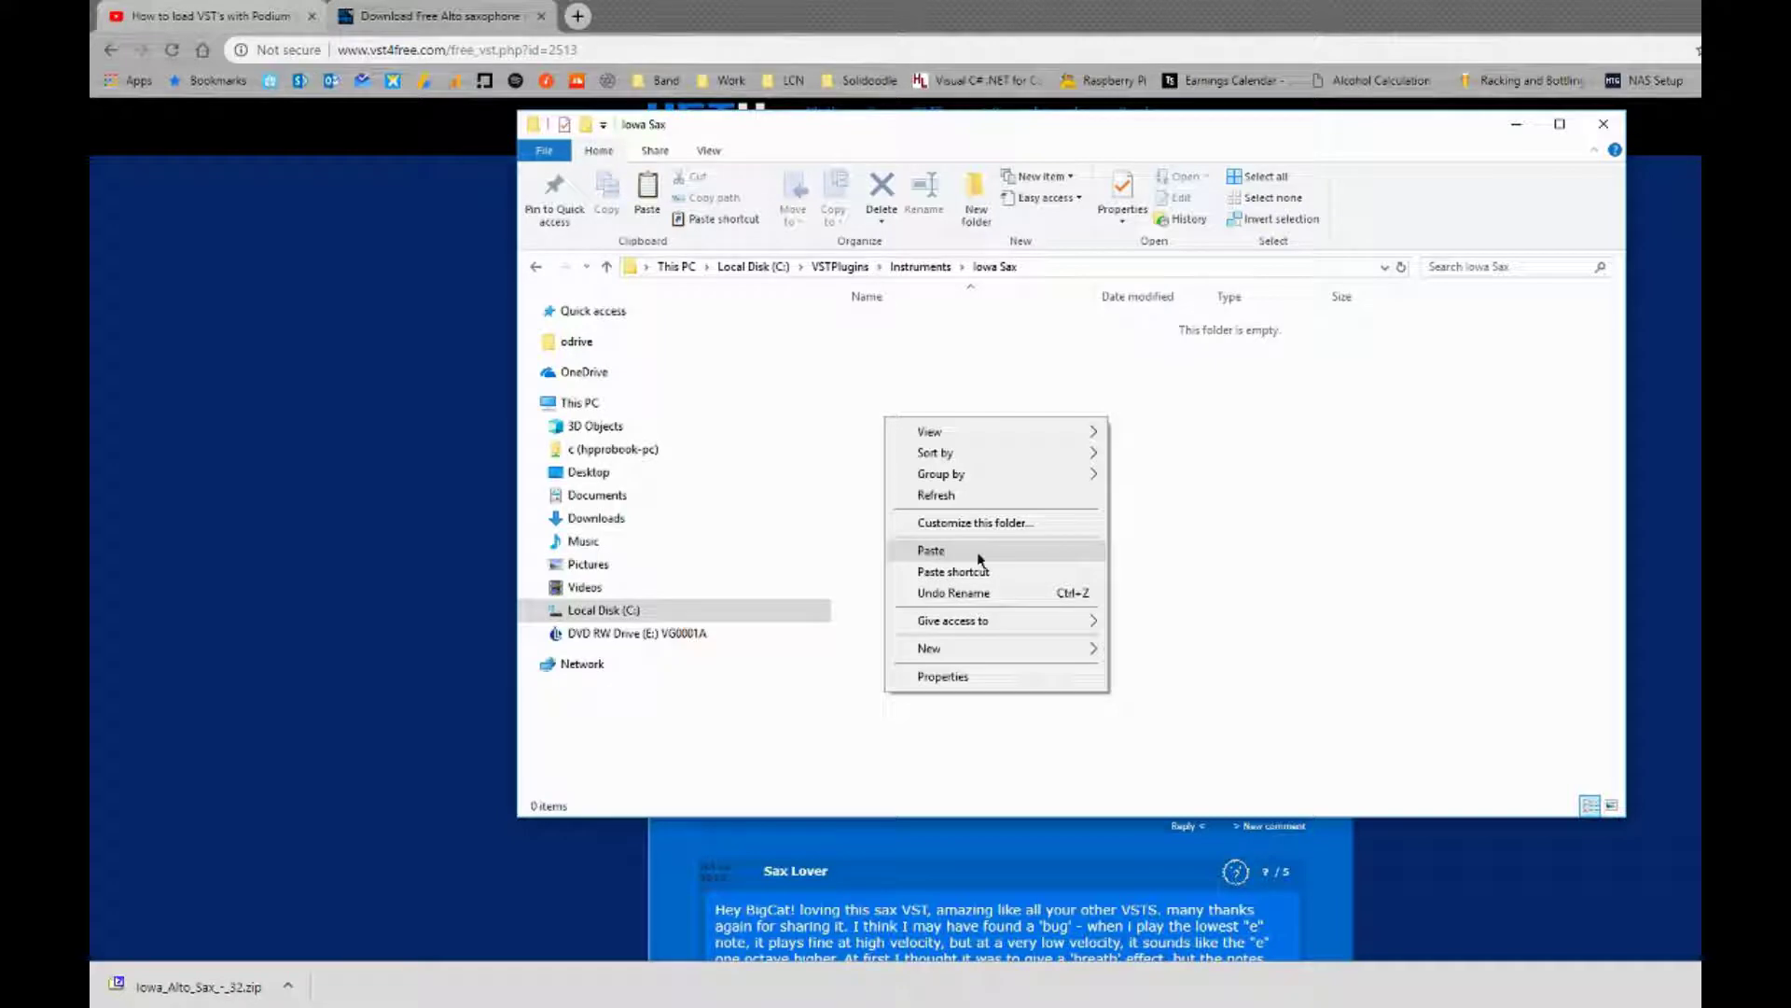
{"action": "left_click", "coordinate": [931, 551]}
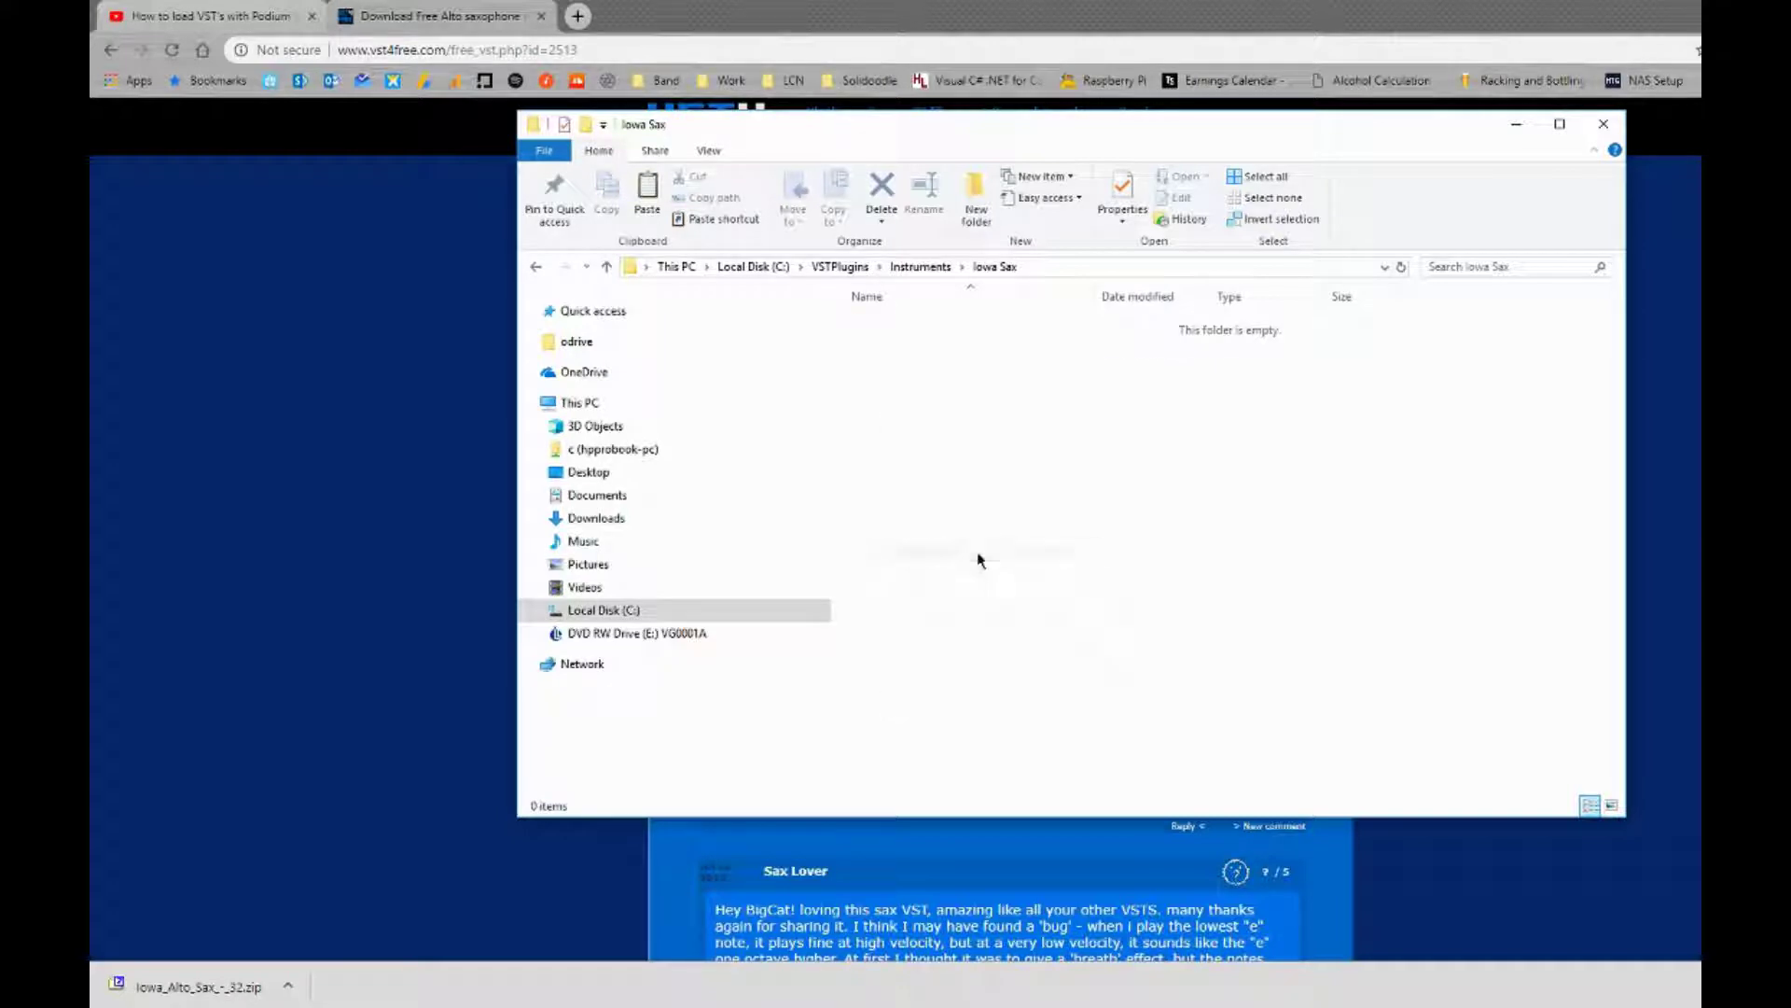
{"action": "left_click", "coordinate": [981, 476]}
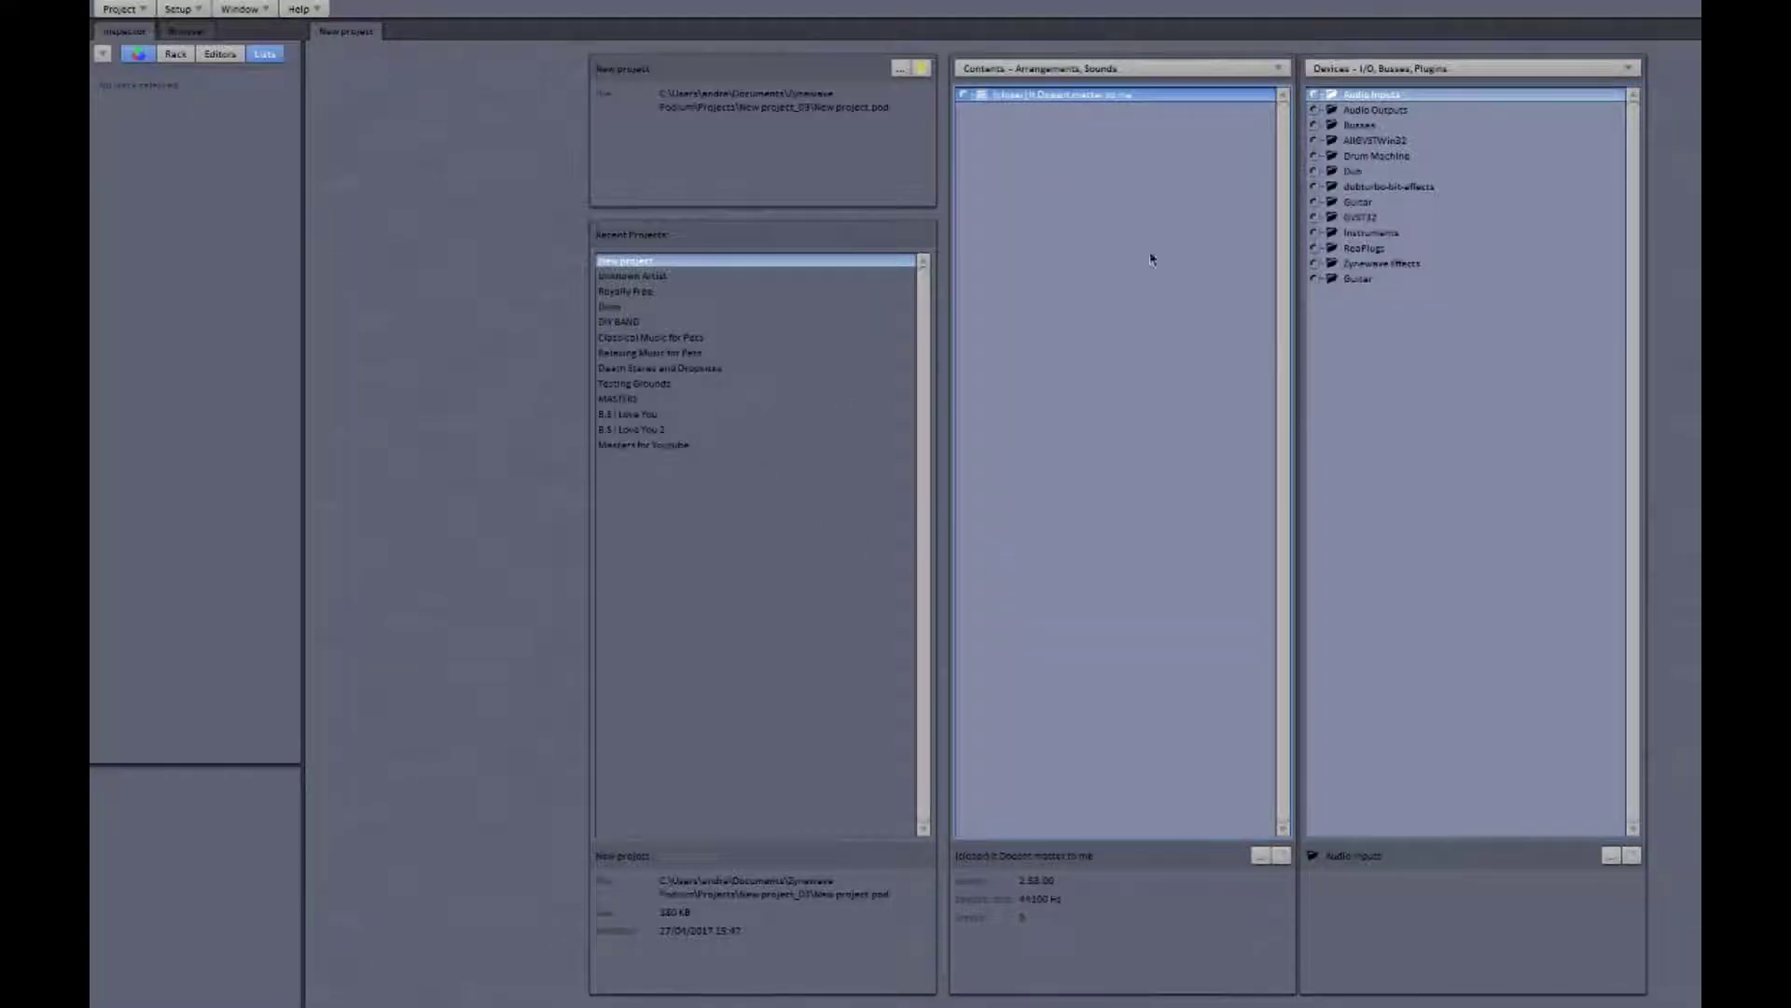
{"action": "left_click", "coordinate": [1313, 235]}
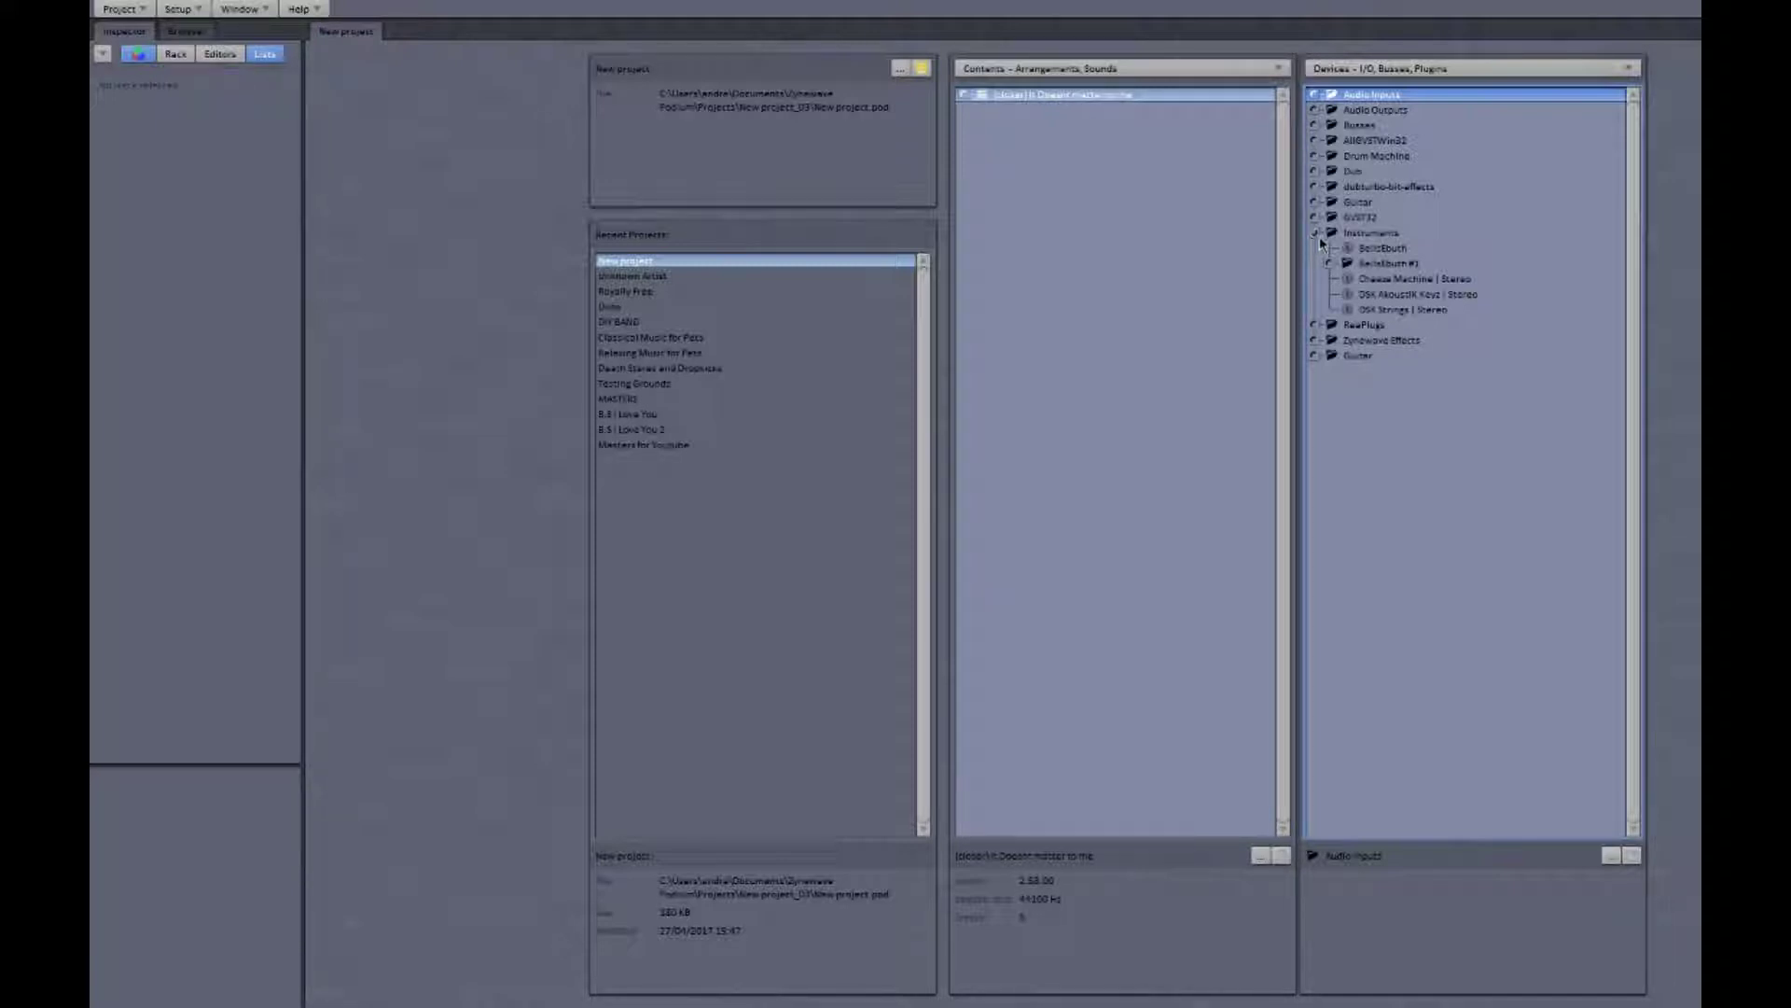
{"action": "left_click", "coordinate": [1369, 76]}
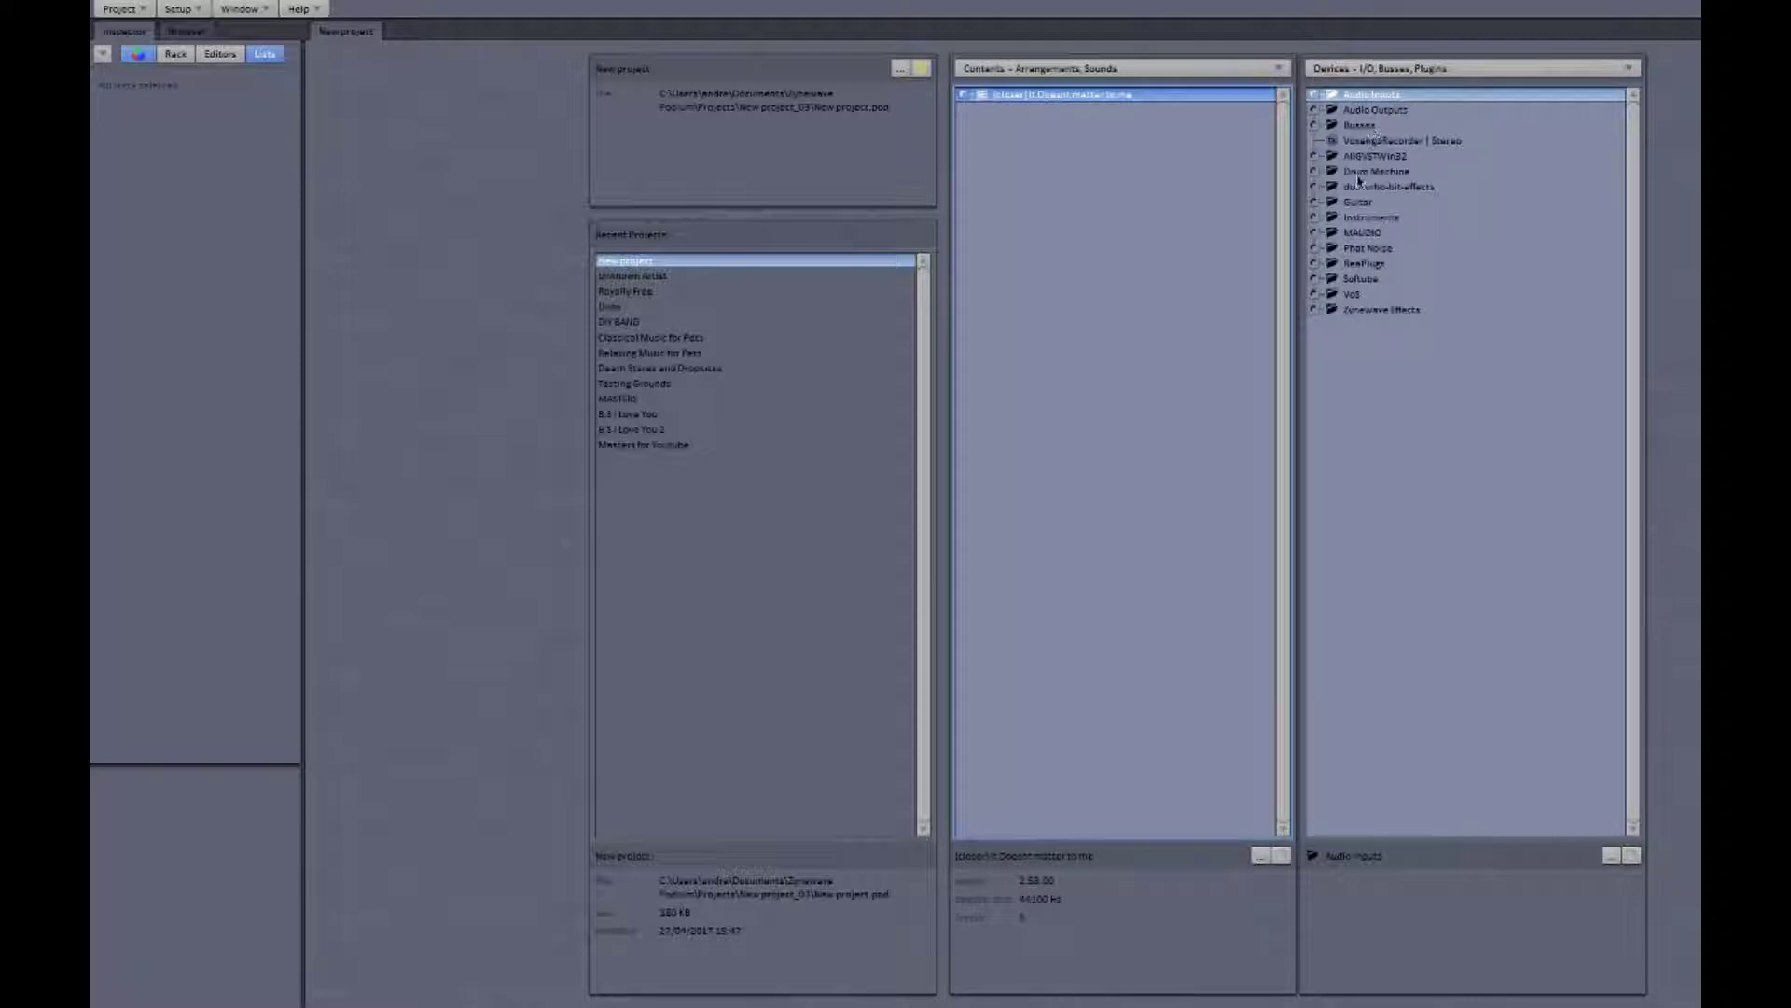
- Find Iowa Alto Sax - 32 under Instruments > Iowa Sax, then collapse its #1 entry
{"action": "left_click", "coordinate": [1313, 217]}
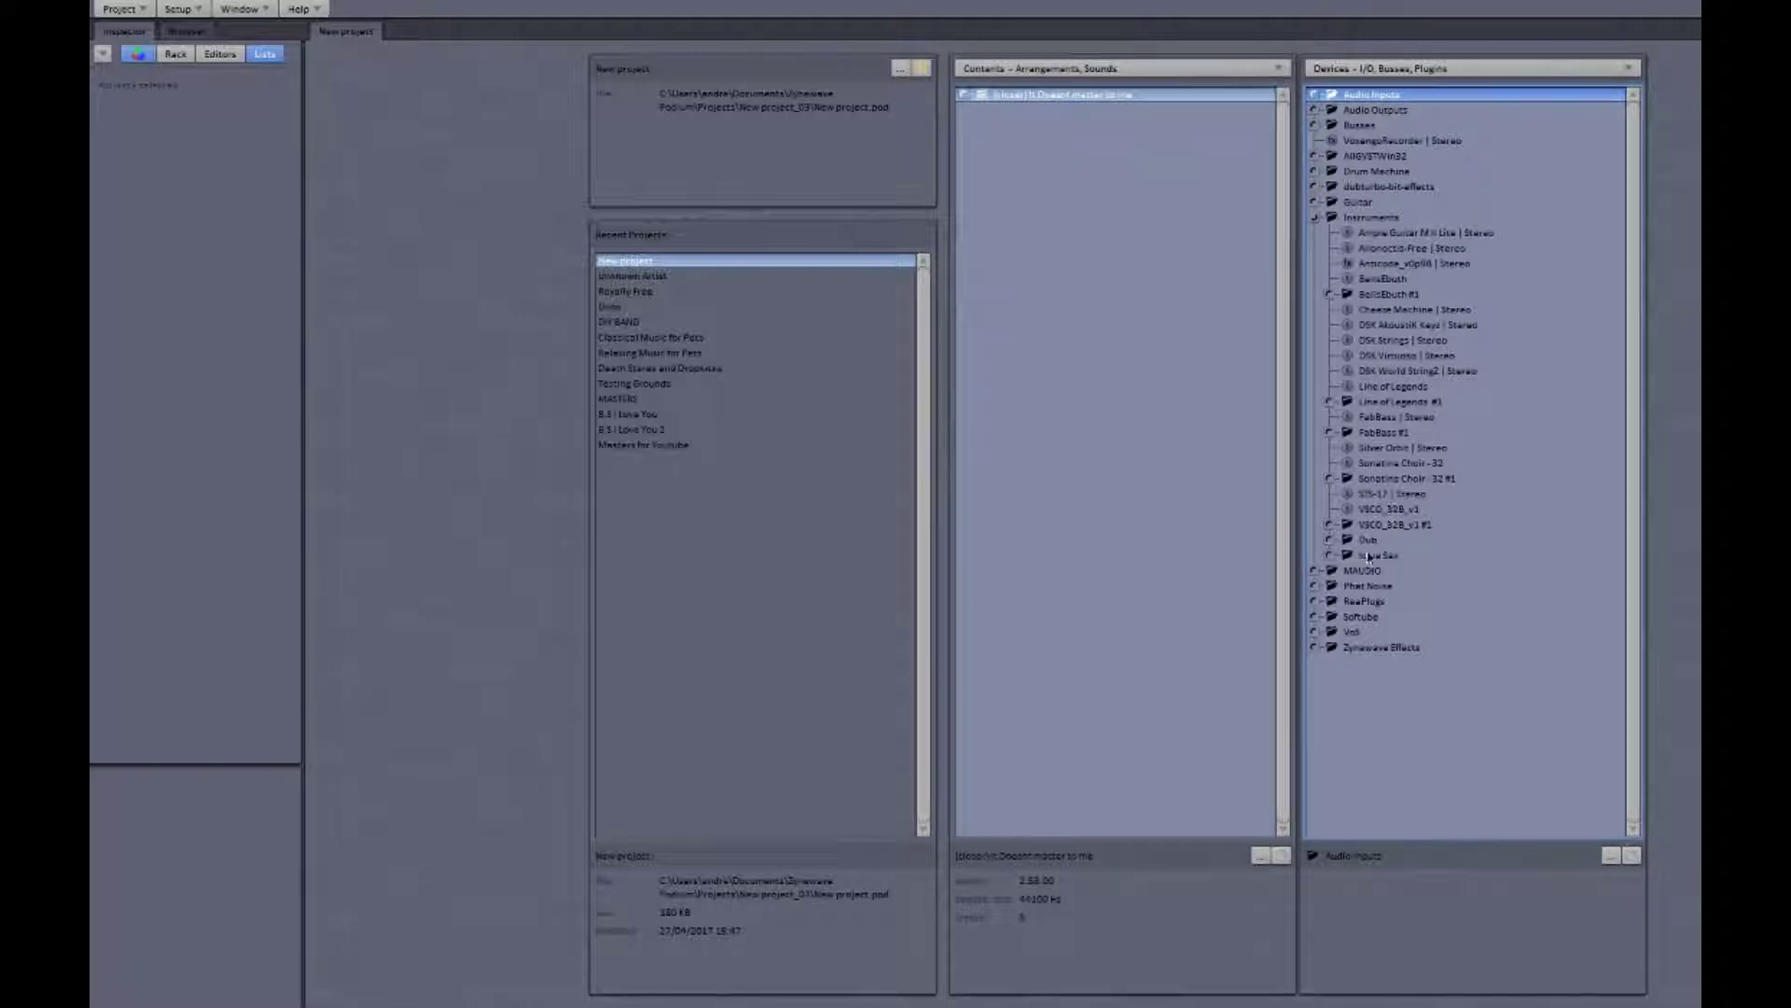
{"action": "left_click", "coordinate": [1331, 556]}
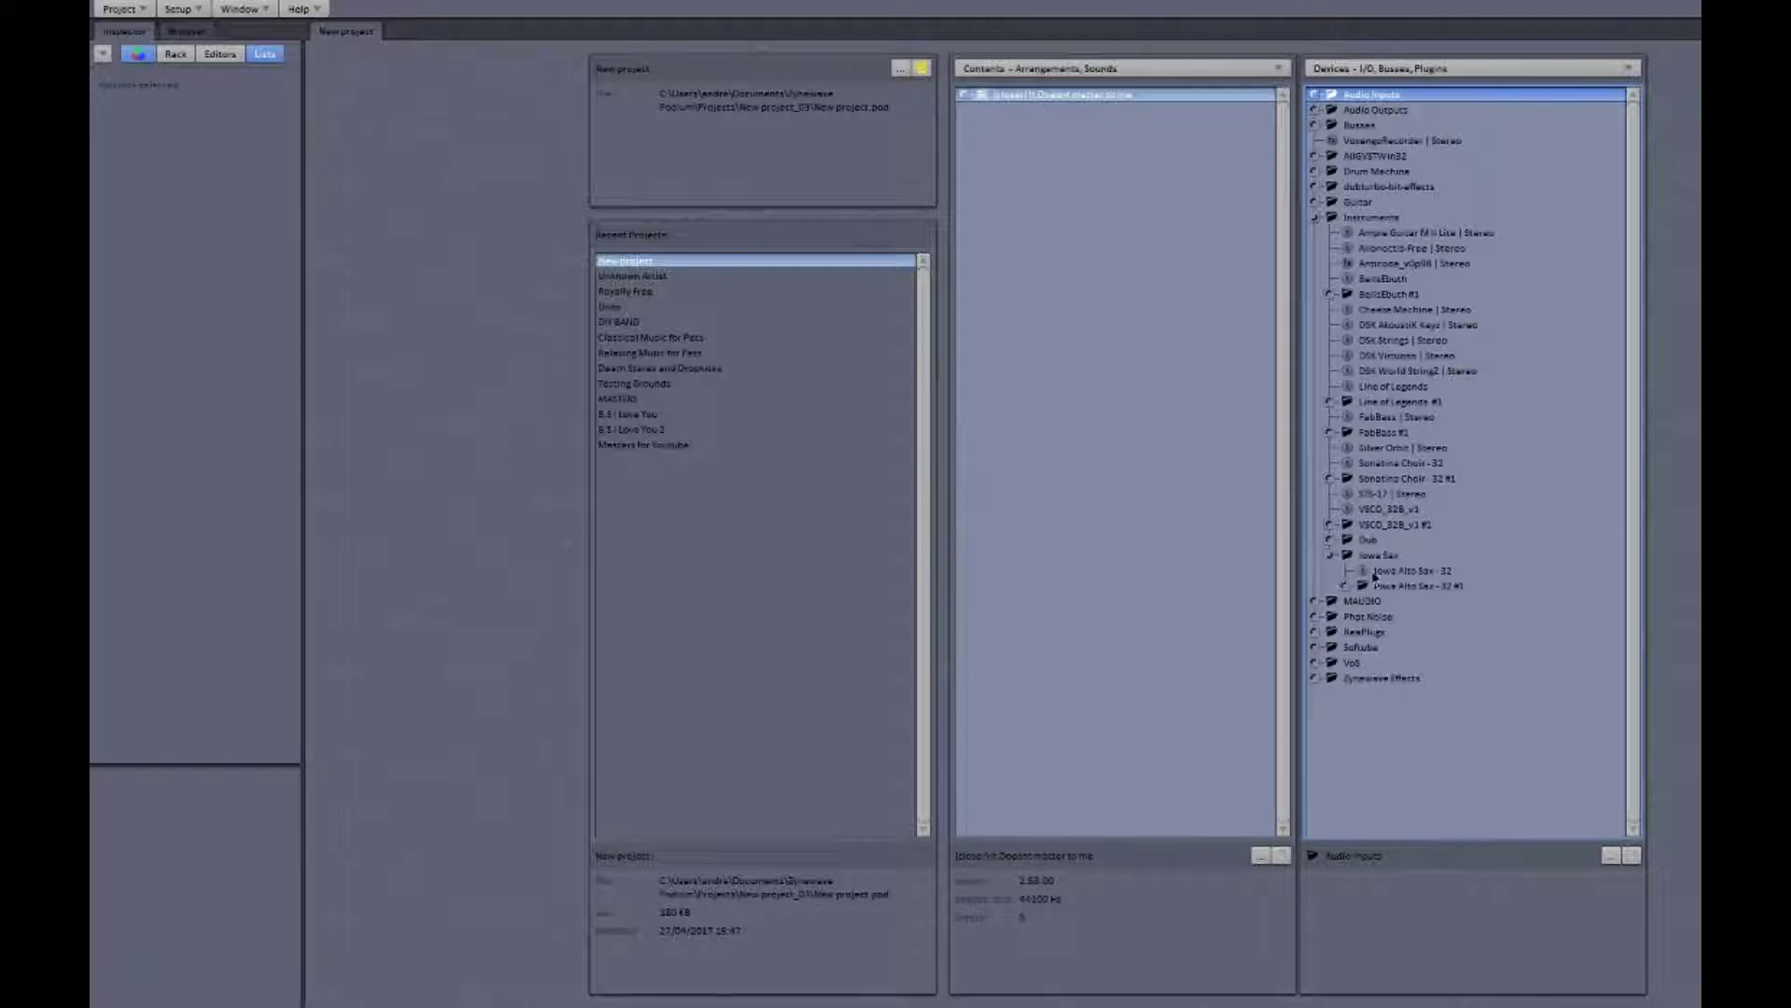
{"action": "left_click", "coordinate": [1373, 572]}
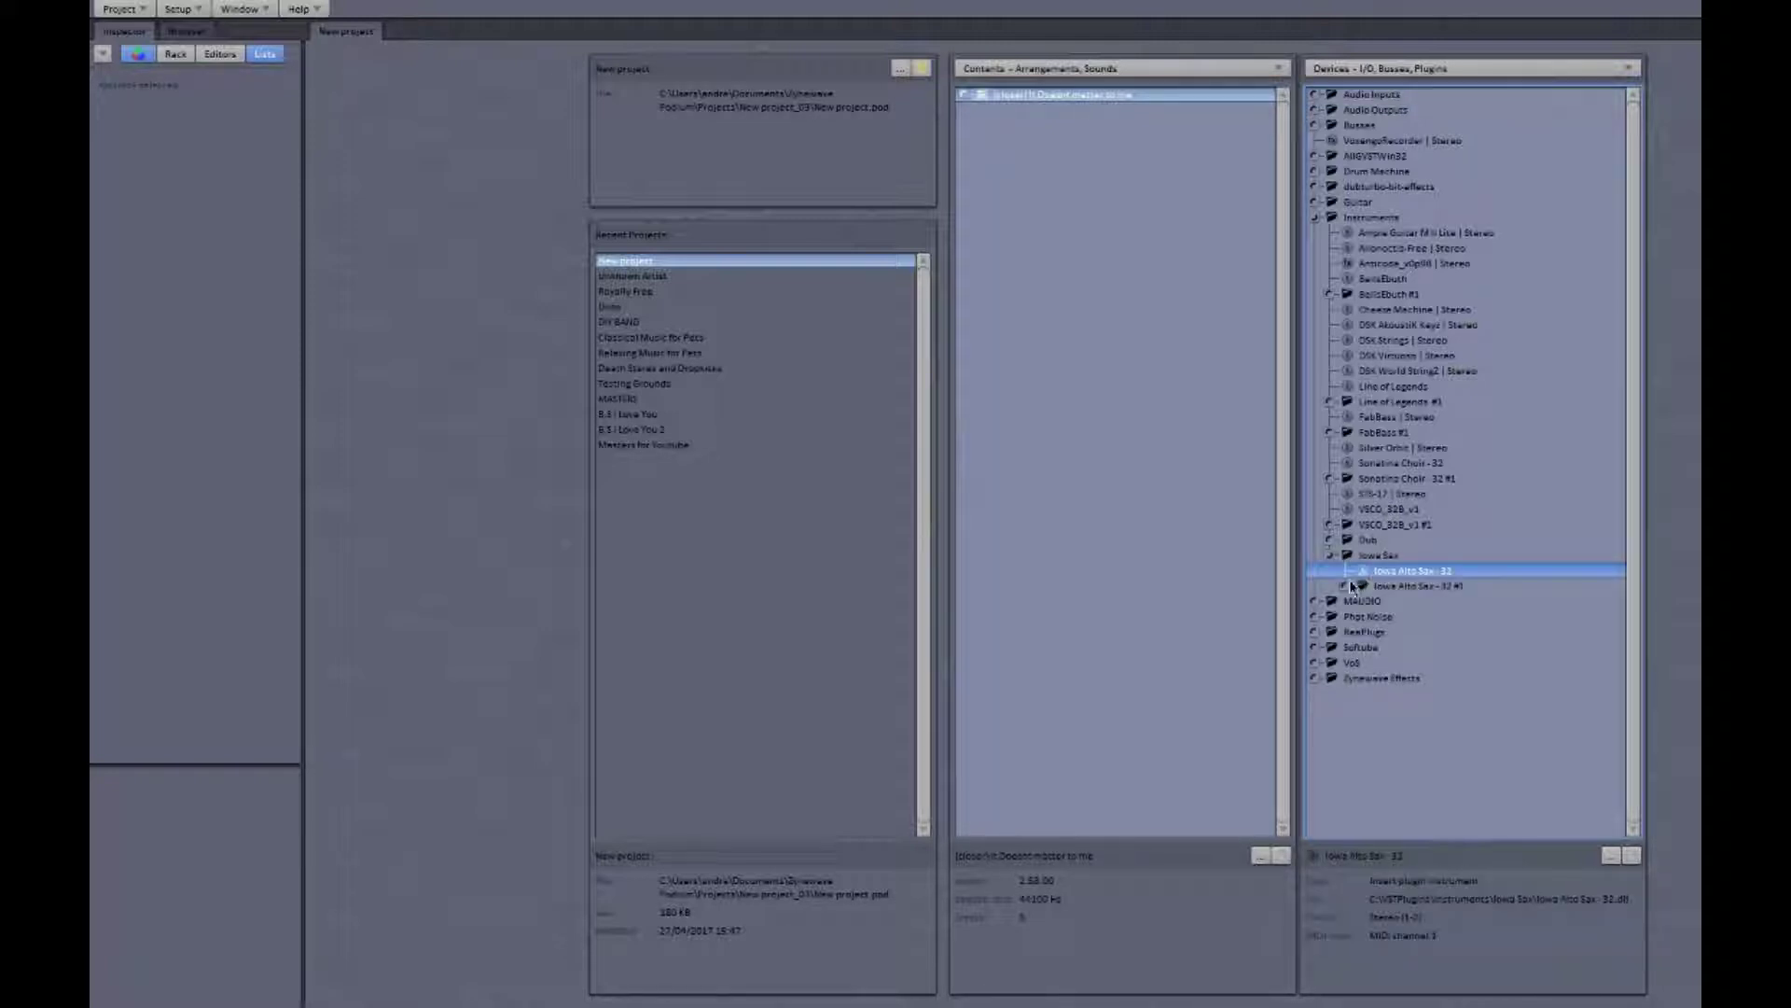
{"action": "left_click", "coordinate": [1342, 585]}
{"action": "scroll", "coordinate": [1390, 494], "scroll_direction": "down", "scroll_amount": 2}
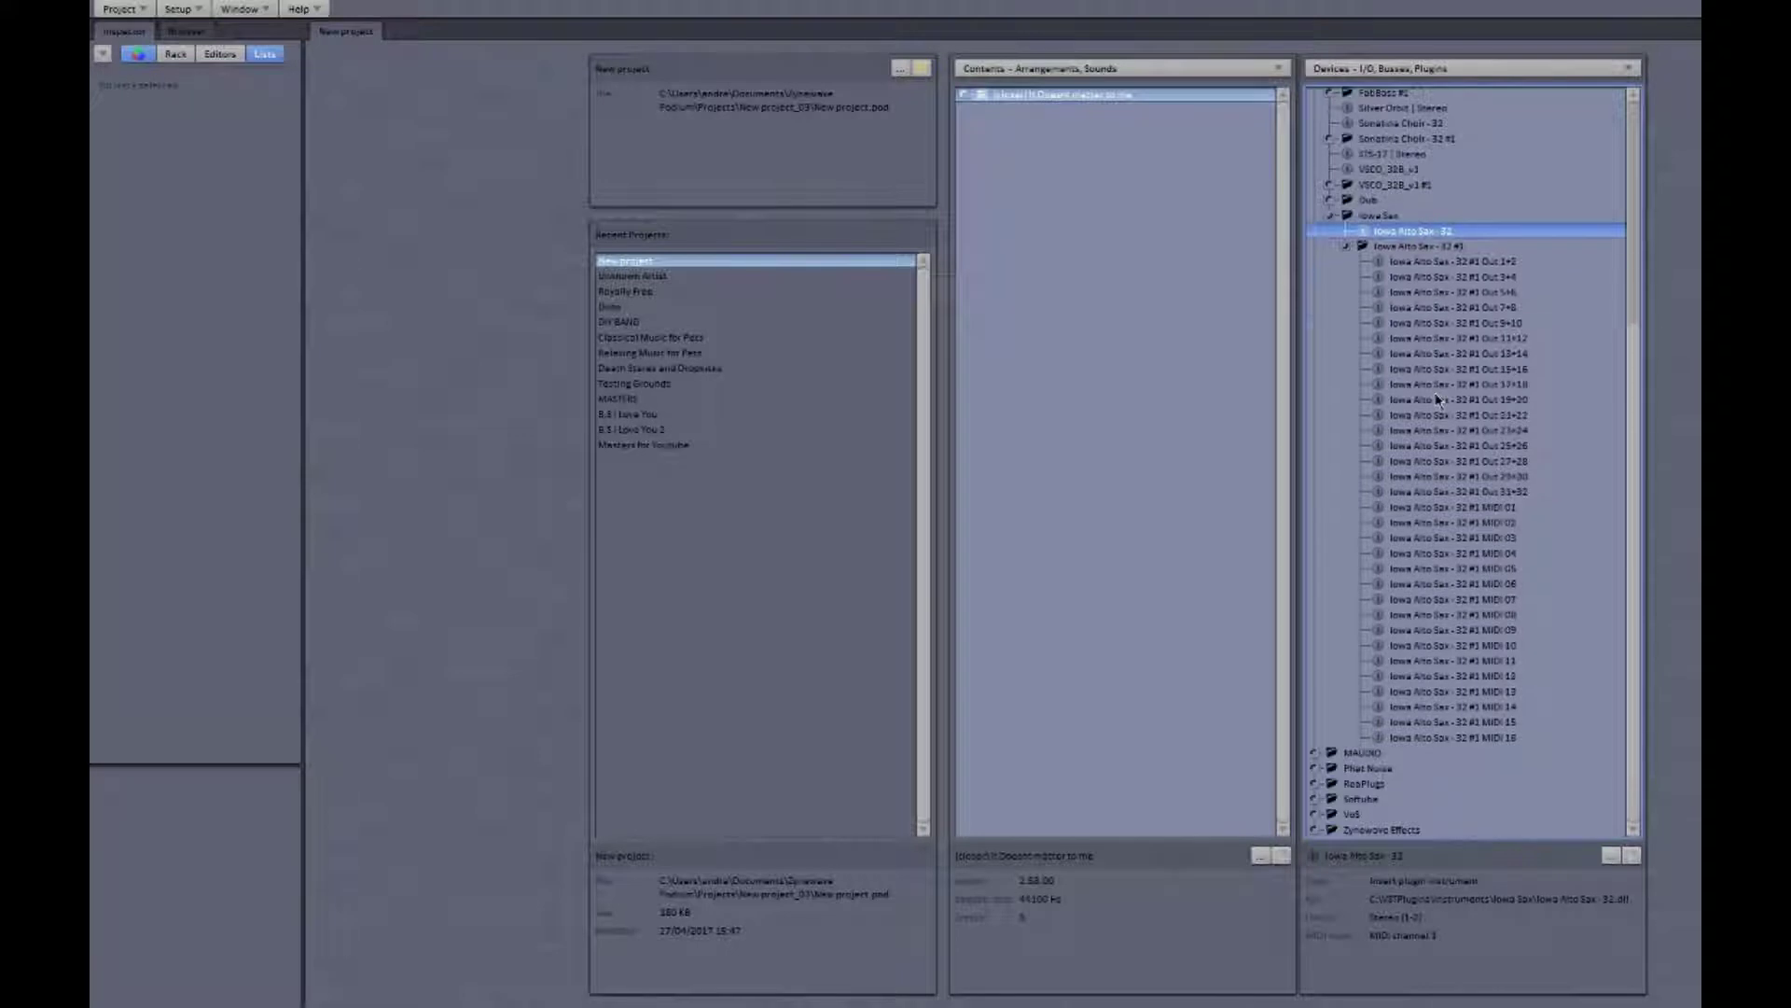
{"action": "scroll", "coordinate": [1437, 399], "scroll_direction": "up", "scroll_amount": 6}
{"action": "left_click", "coordinate": [1344, 522]}
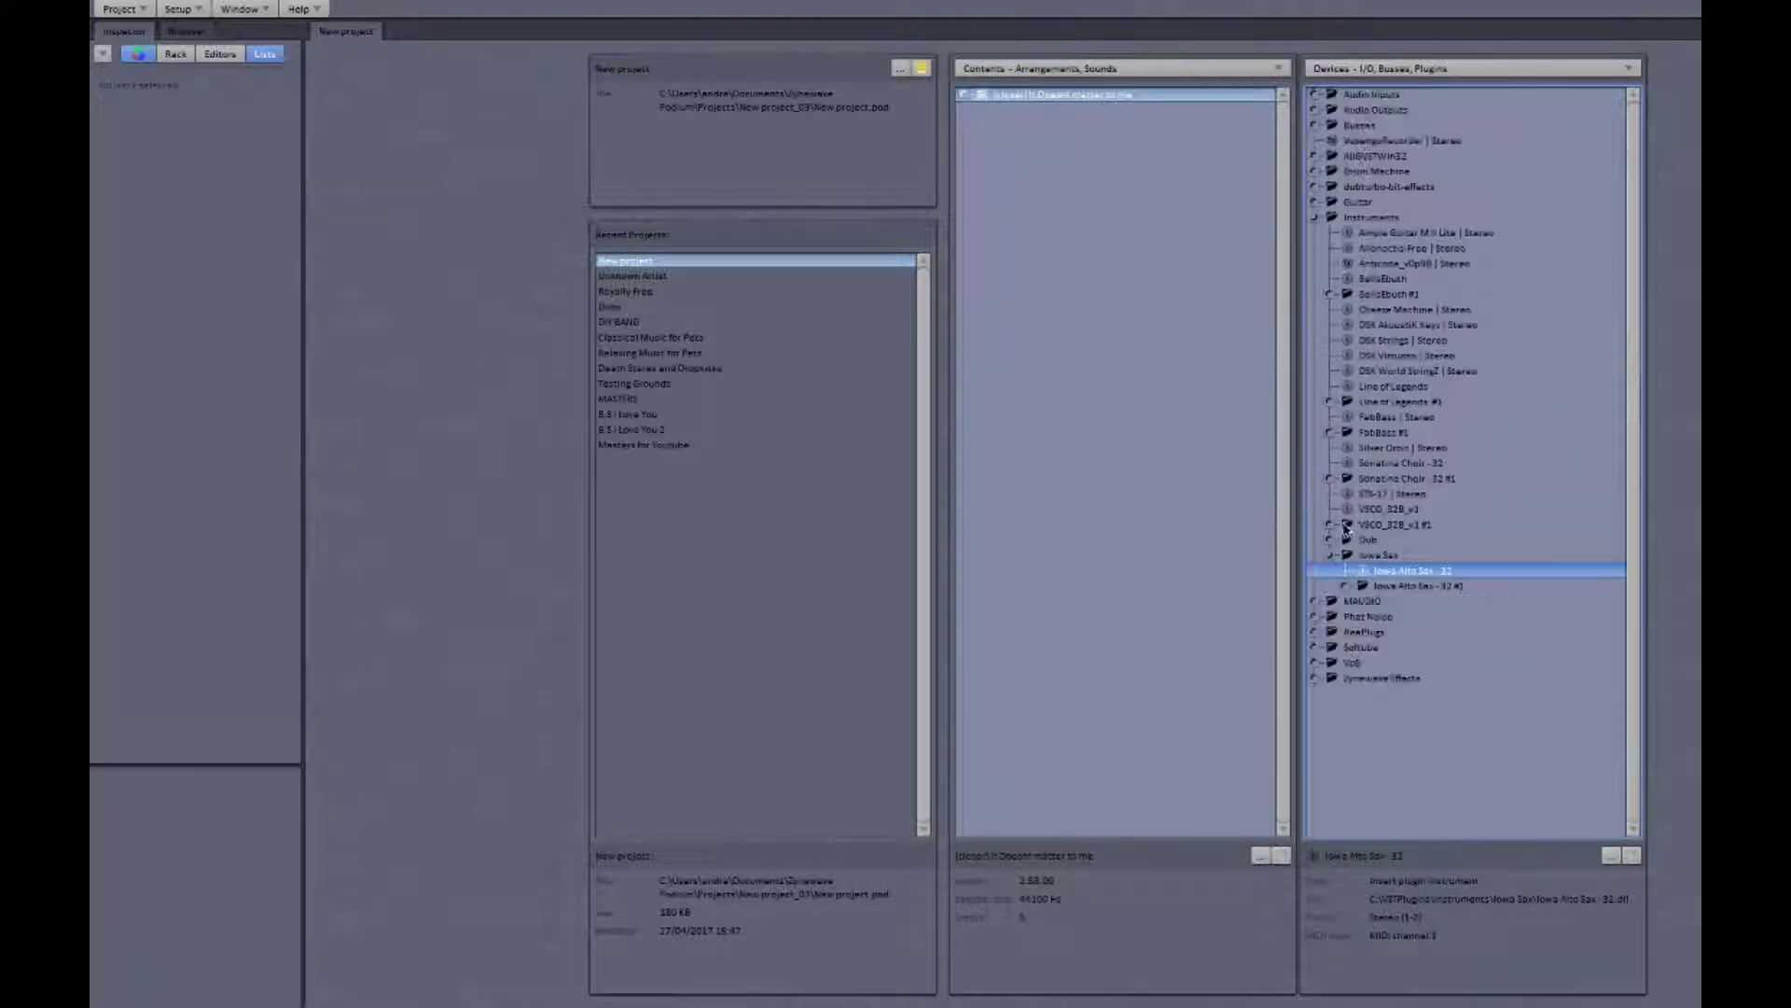
{"action": "left_click", "coordinate": [1327, 557]}
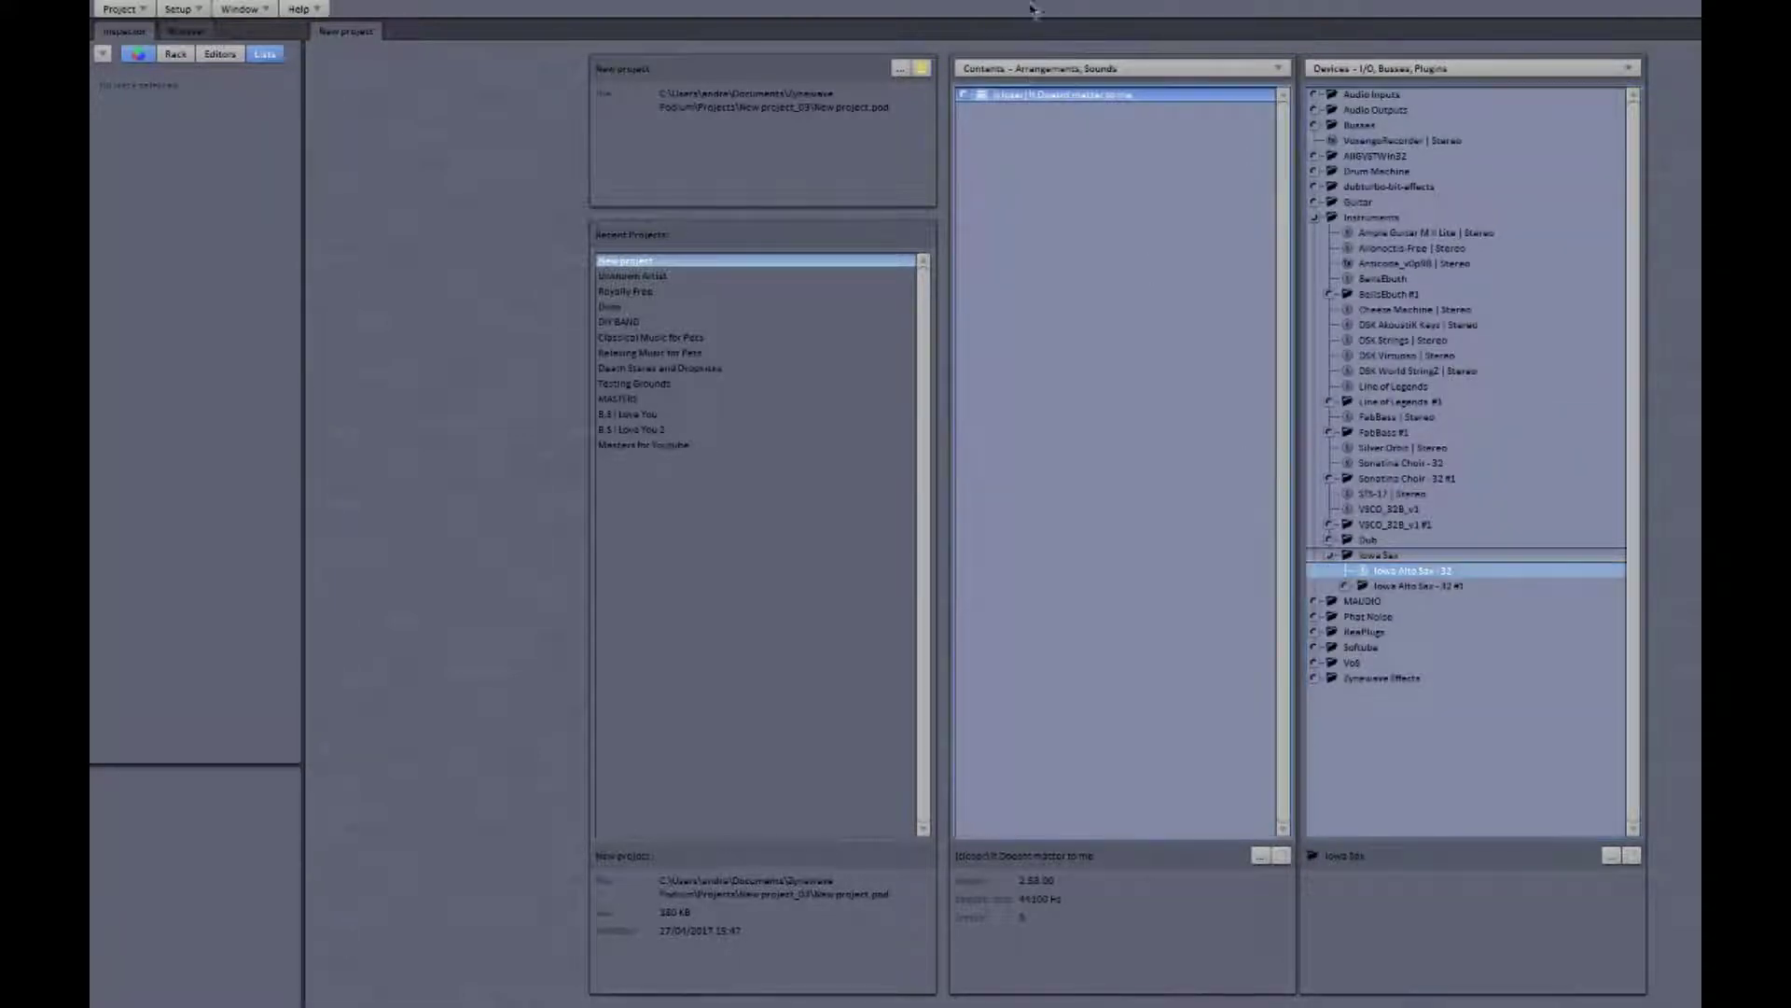
- Create a new arrangement named Iowa
{"action": "left_click", "coordinate": [1045, 68]}
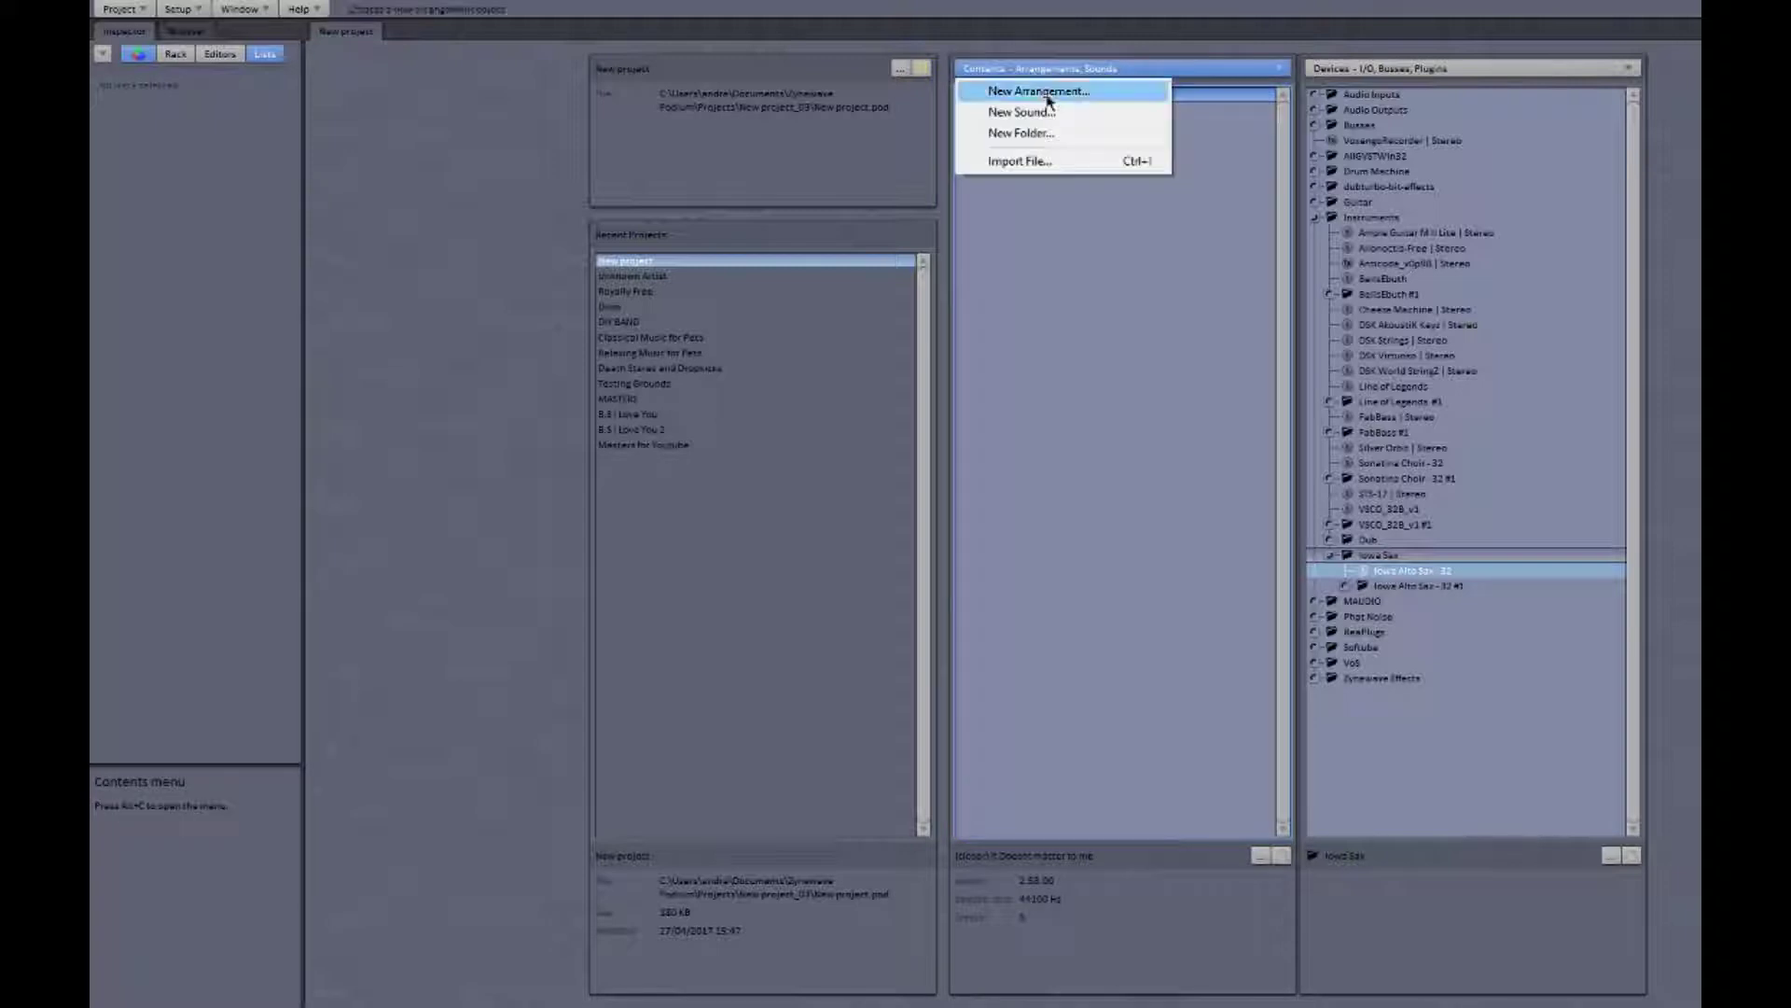
{"action": "left_click", "coordinate": [1049, 93]}
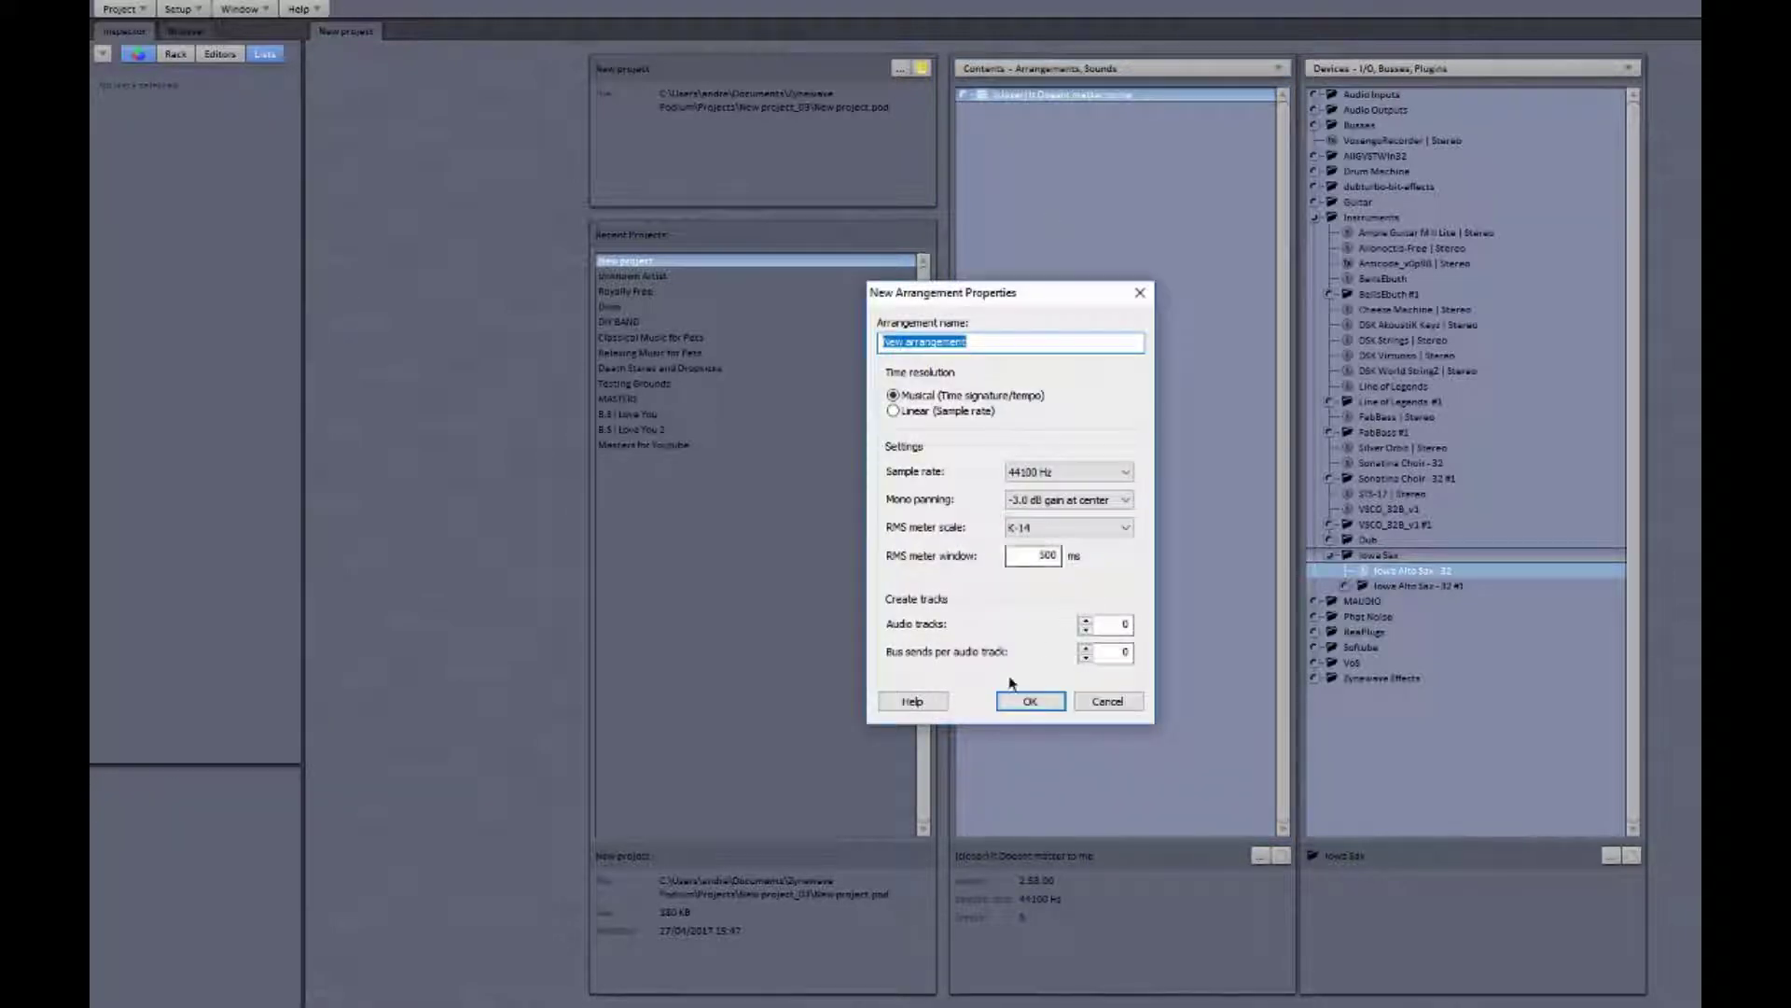
{"action": "type", "text": "Iowa"}
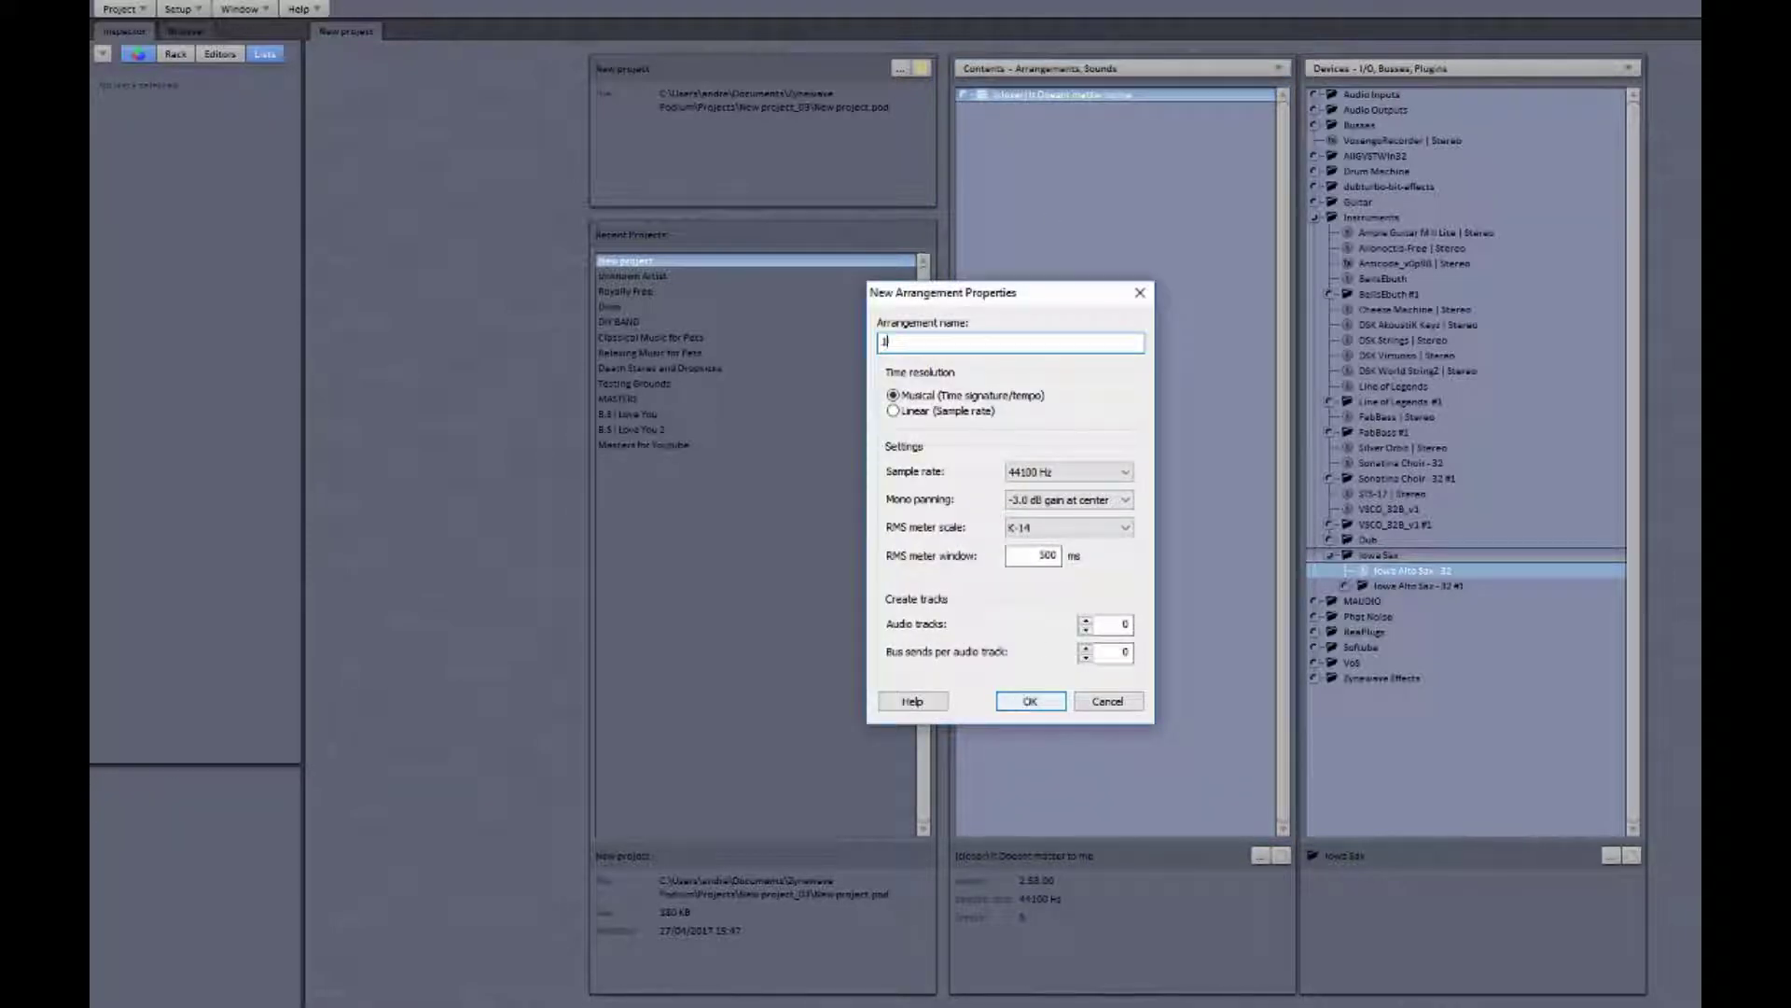
{"action": "left_click", "coordinate": [1030, 701]}
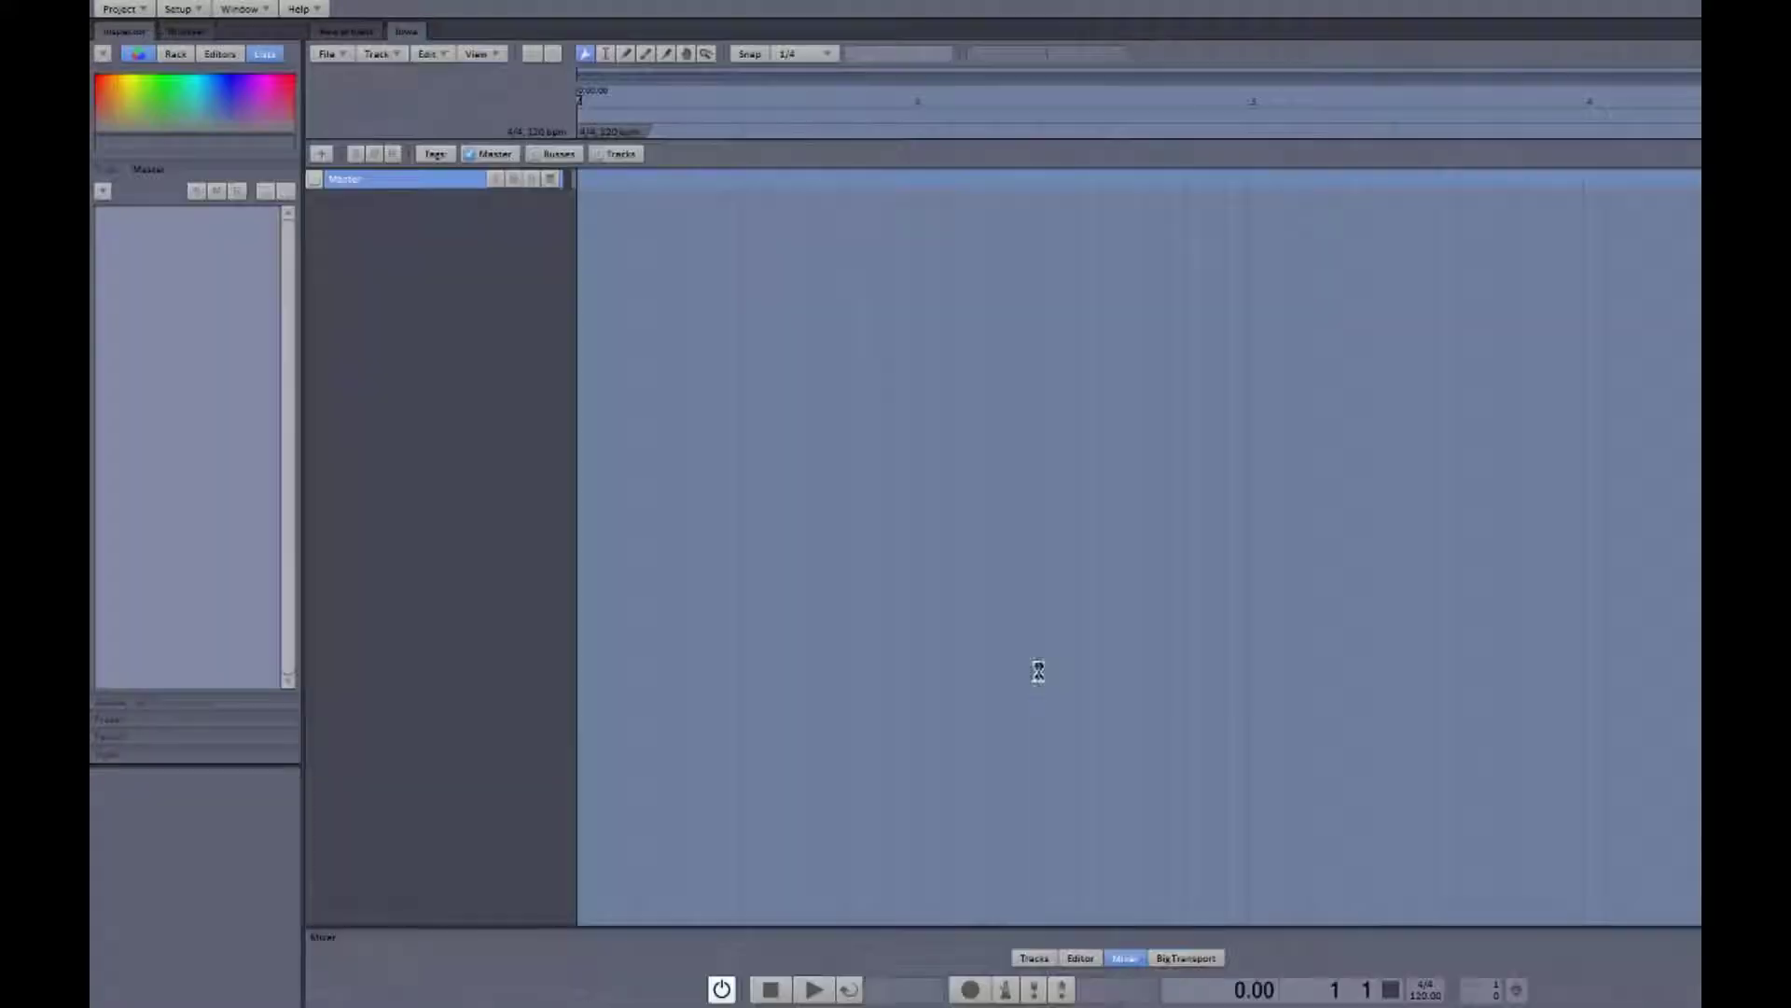
- Add a track to the arrangement and name it Sax
{"action": "double_click", "coordinate": [482, 260]}
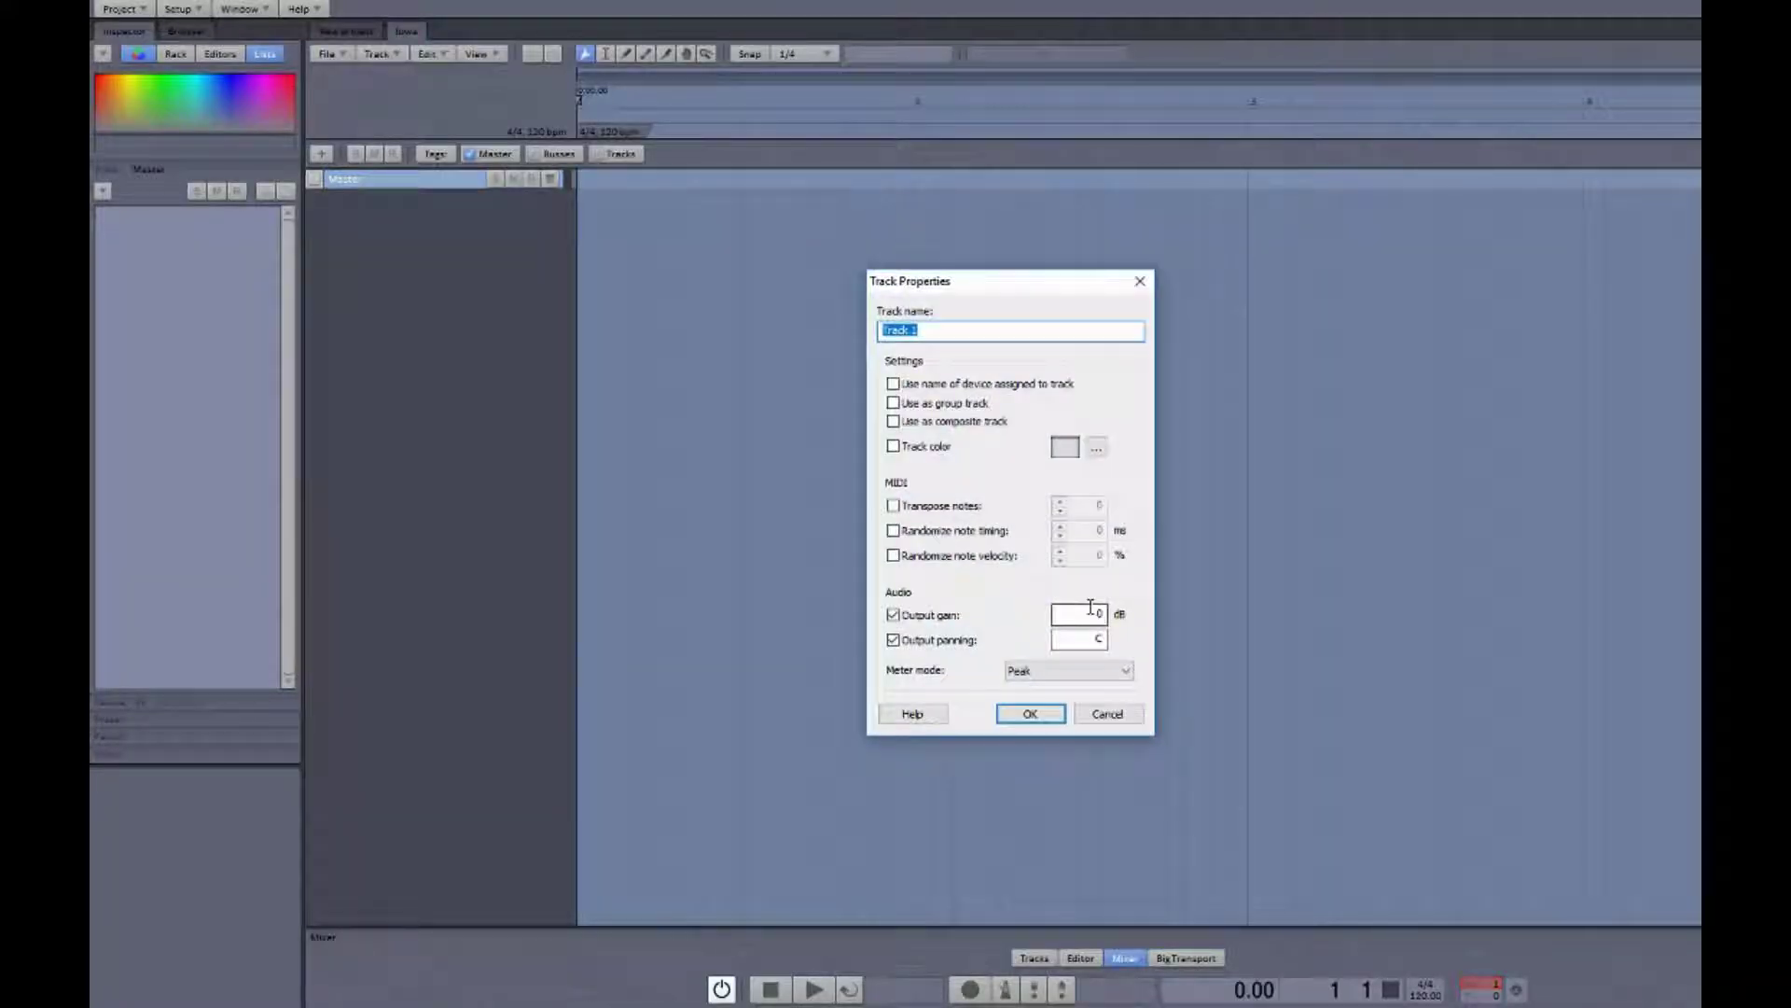
{"action": "type", "text": "Sax"}
{"action": "key", "text": "Return"}
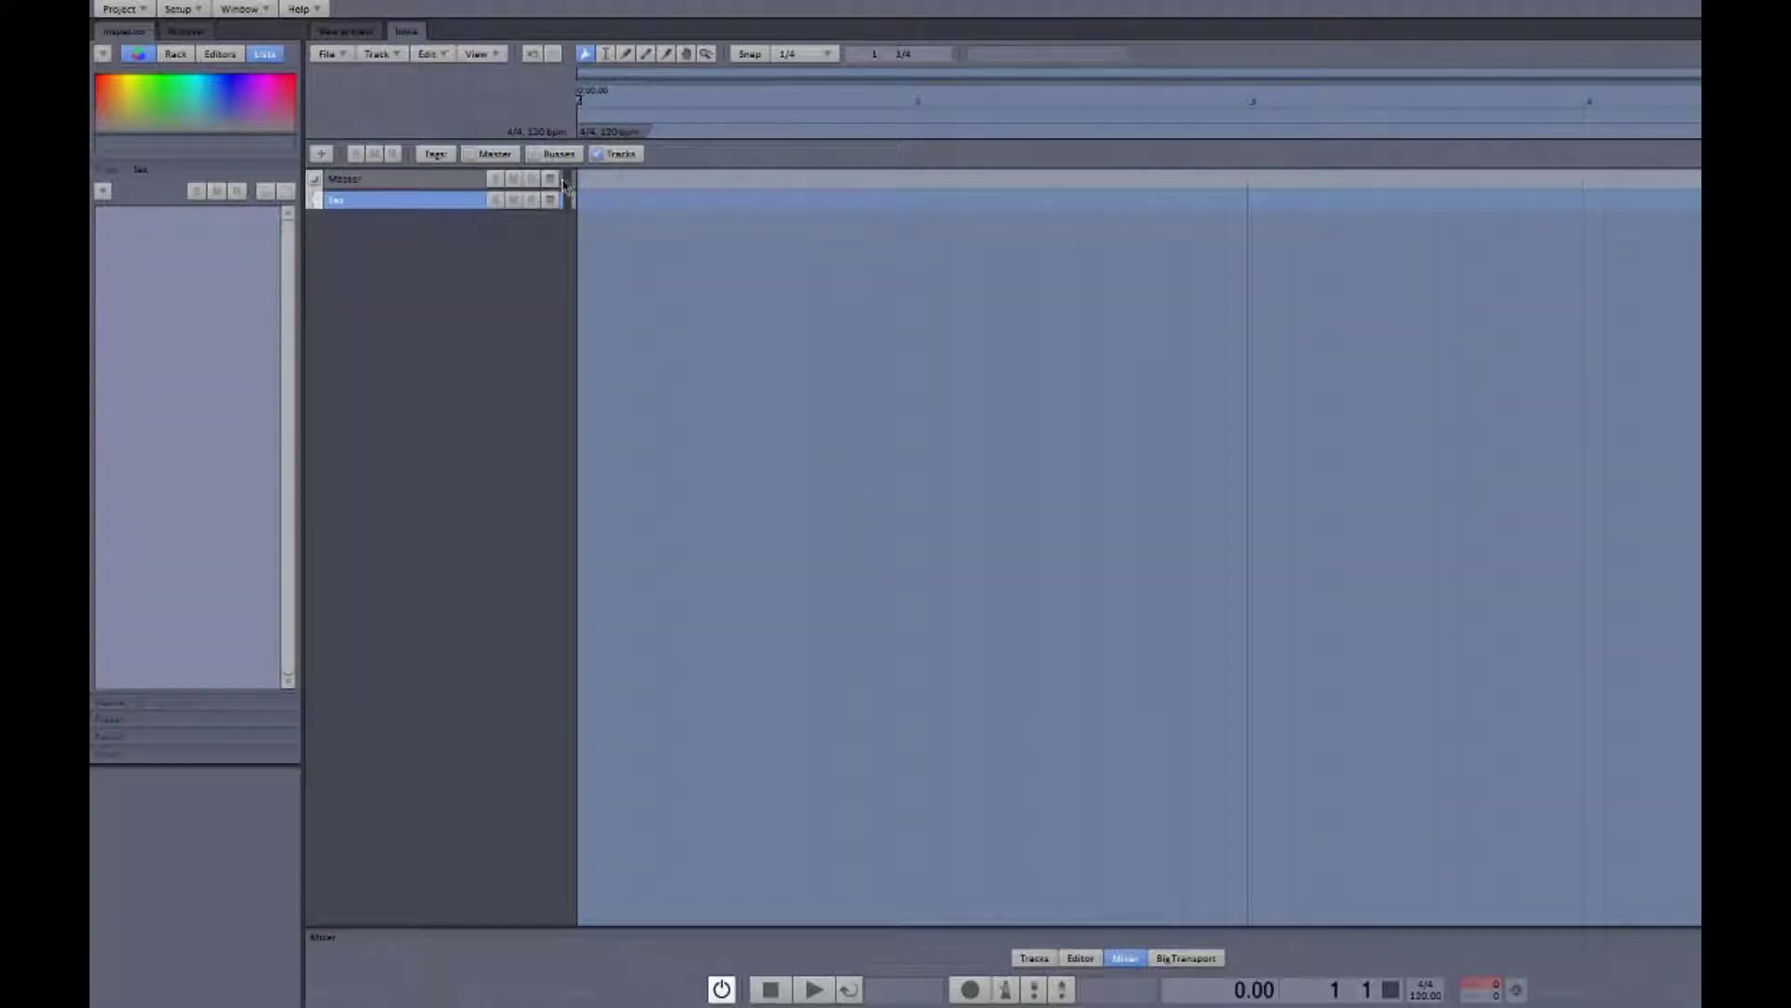
- Enlarge the Master and Sax tracks and insert VoxengoRecorder | Stereo on Master, keeping Audio Out 1+2
{"action": "left_click_drag", "start_coordinate": [555, 190], "coordinate": [555, 307]}
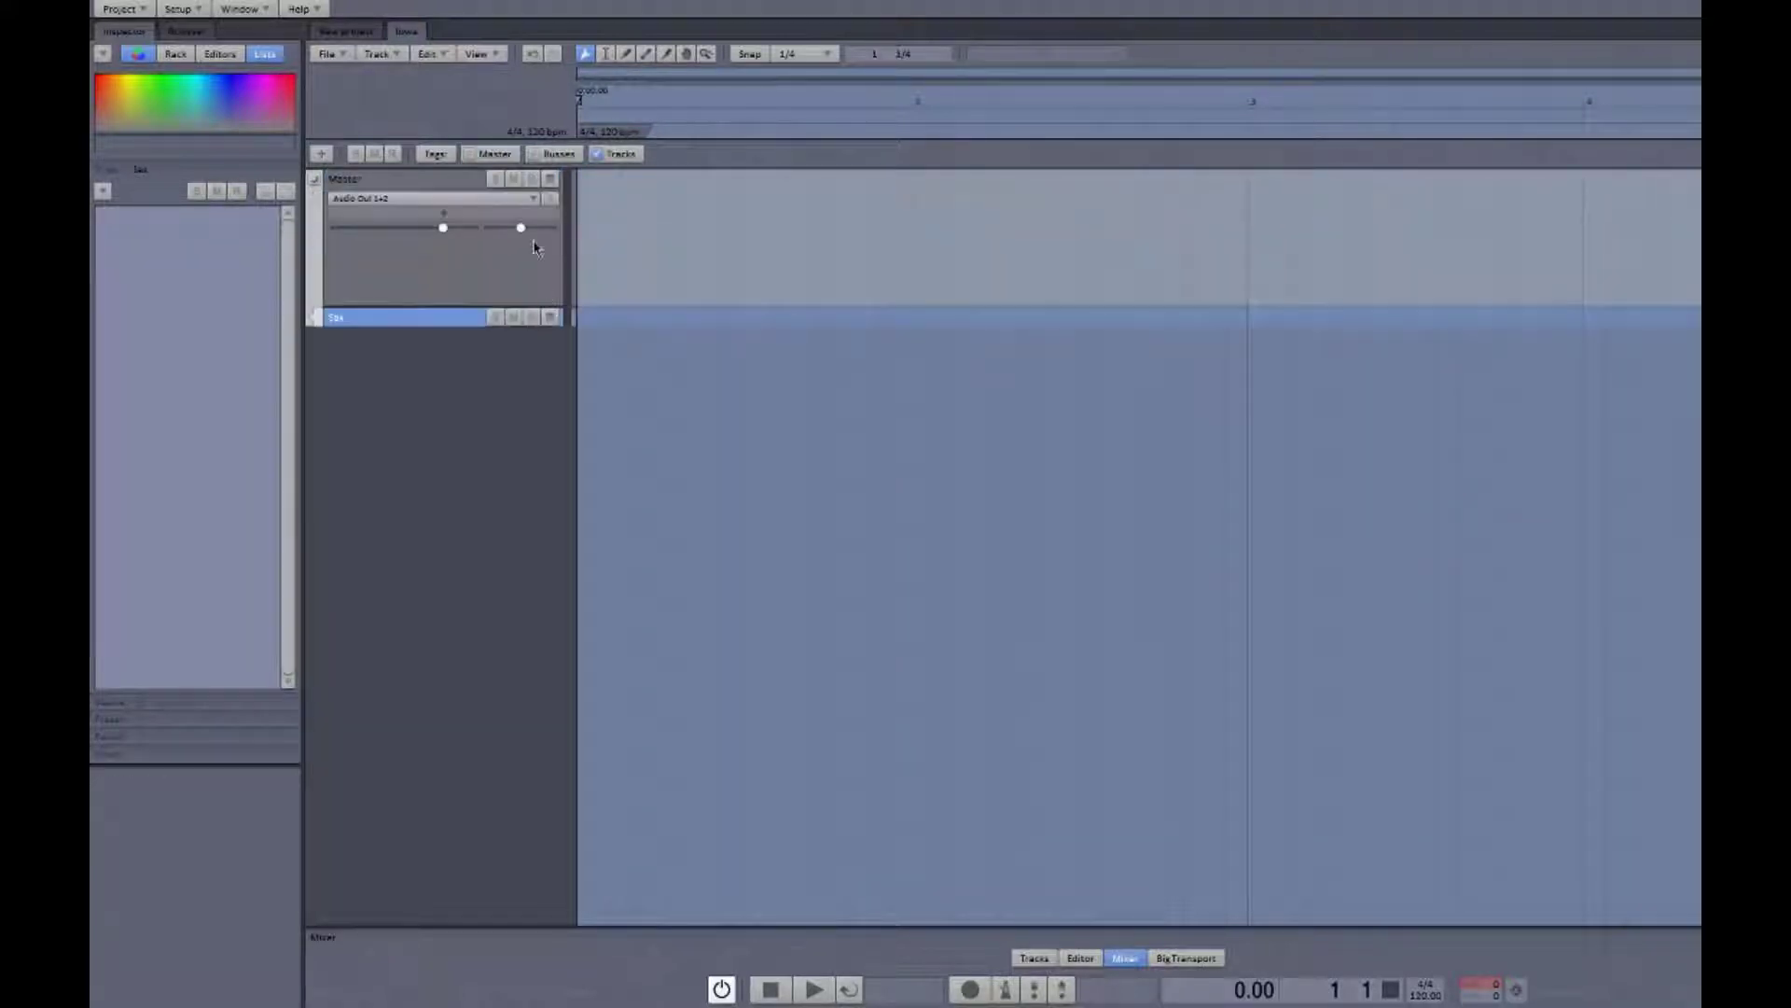
{"action": "left_click", "coordinate": [459, 198]}
{"action": "left_click", "coordinate": [459, 212]}
{"action": "left_click", "coordinate": [461, 210]}
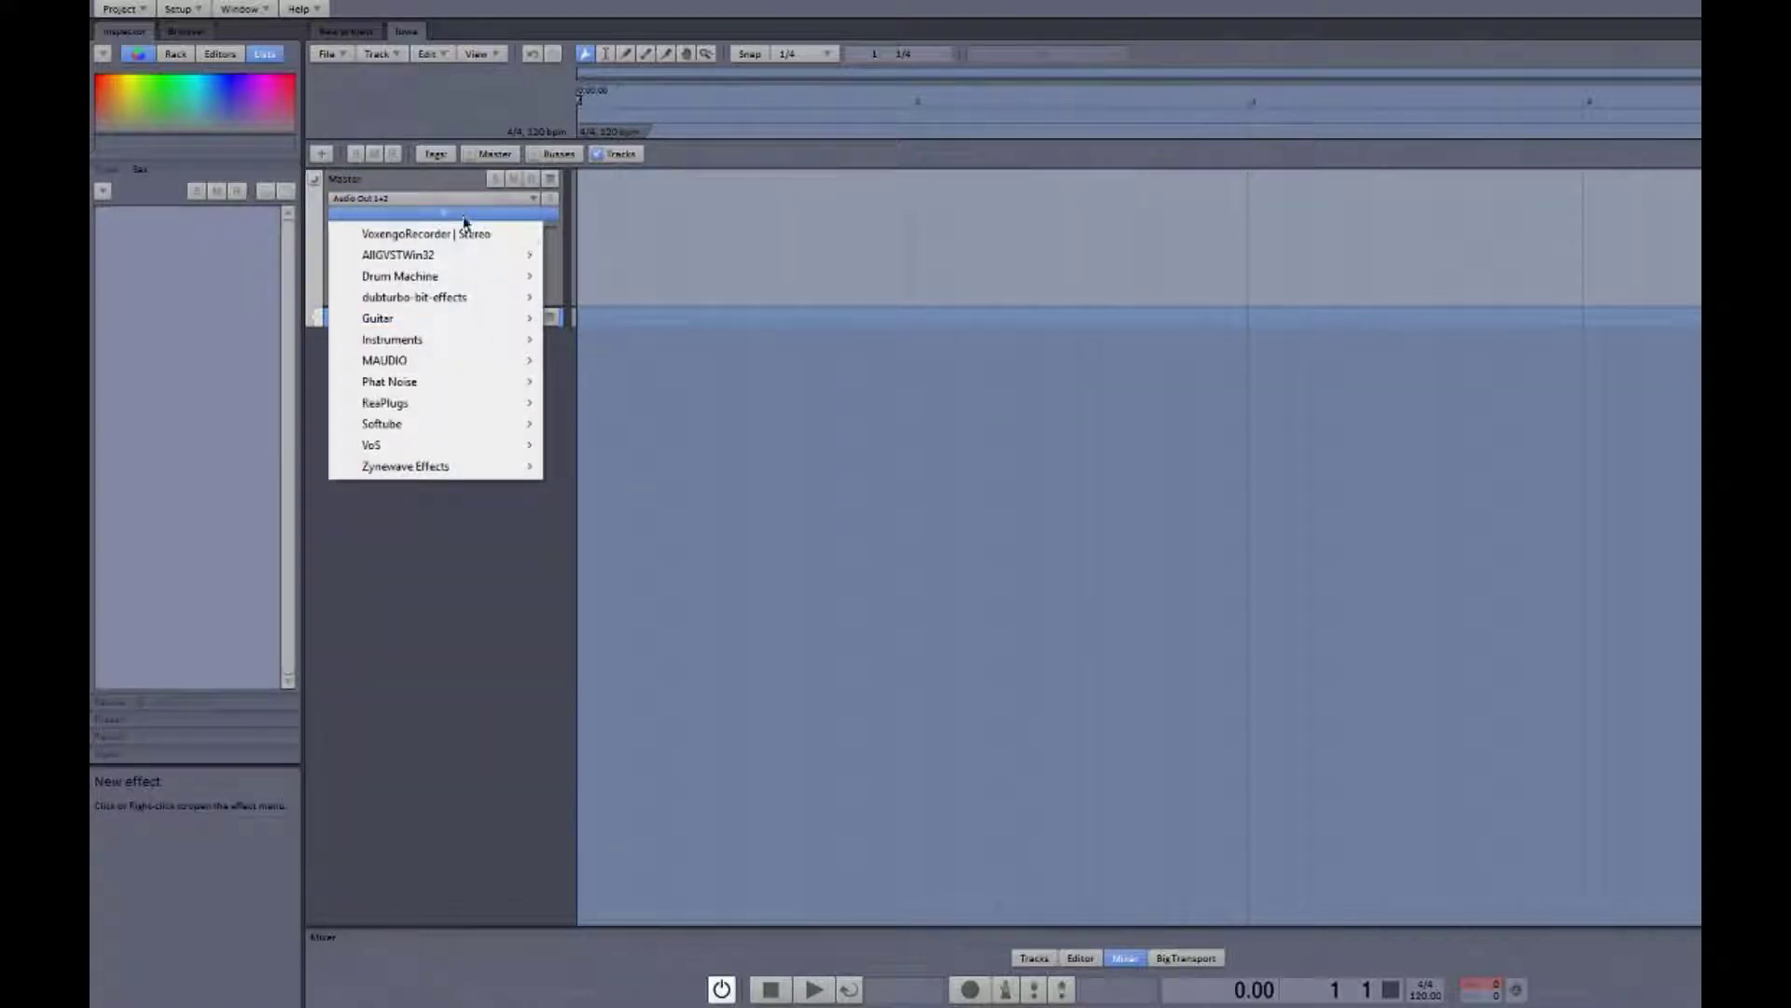
{"action": "left_click", "coordinate": [429, 236]}
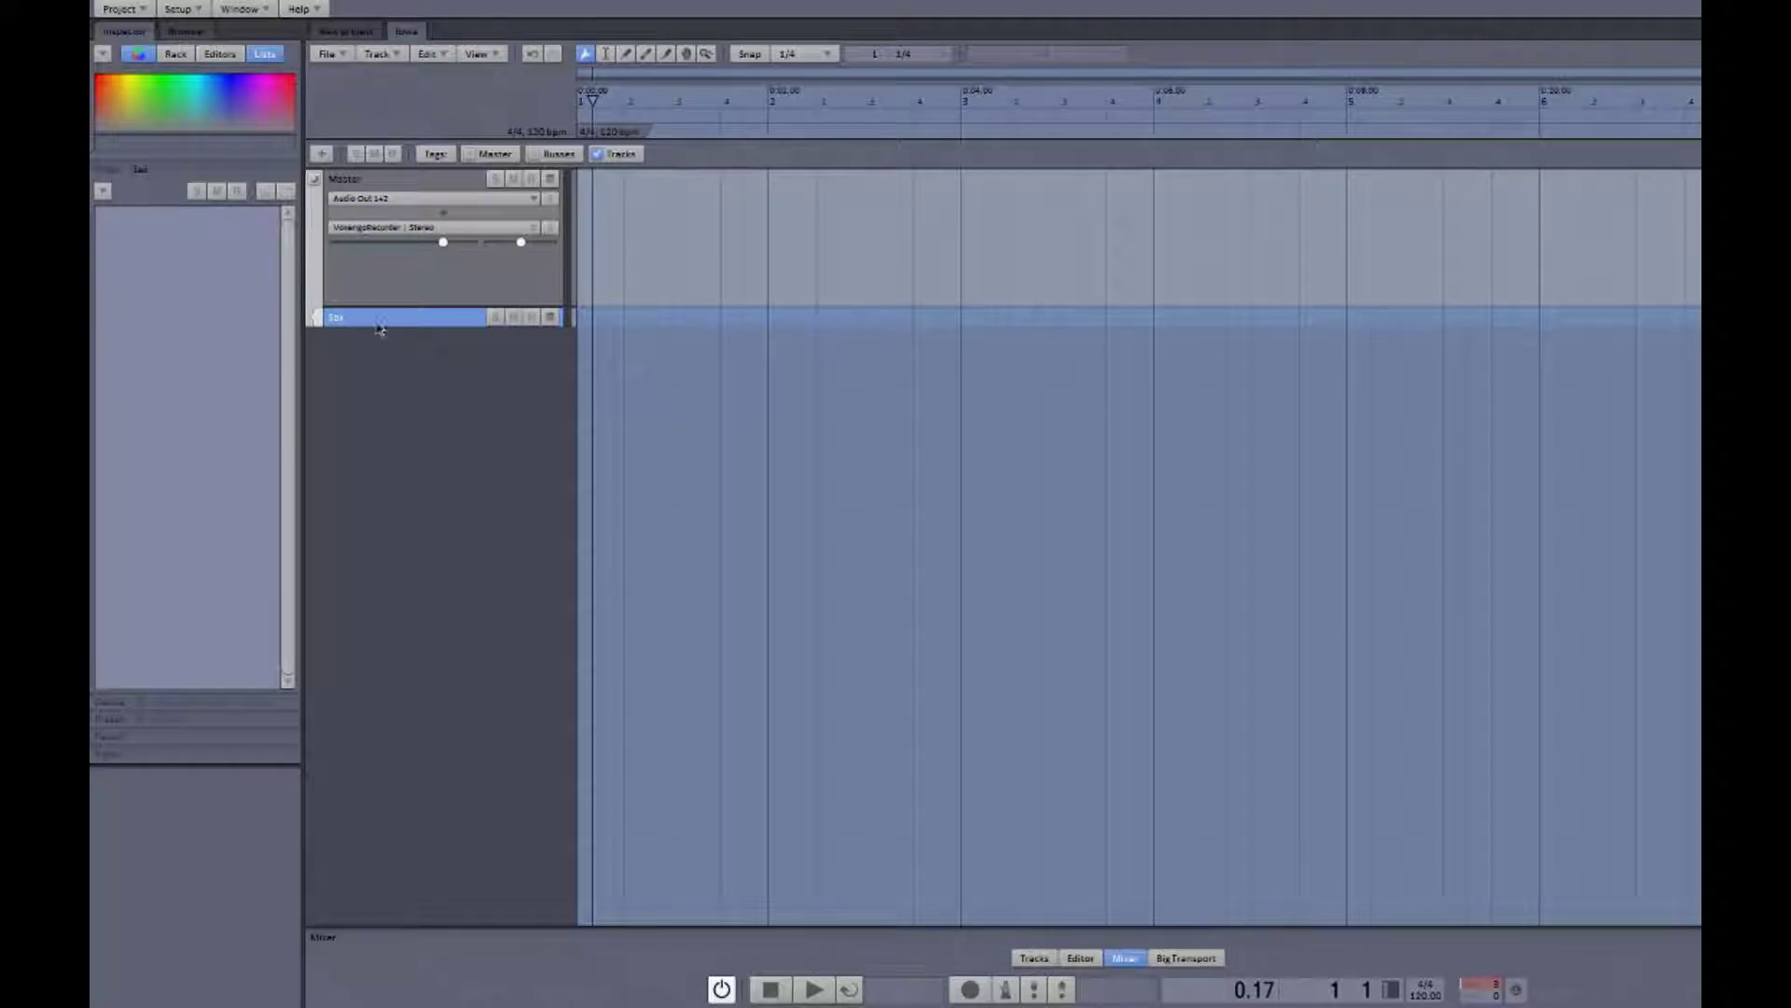
{"action": "left_click_drag", "start_coordinate": [390, 327], "coordinate": [392, 459]}
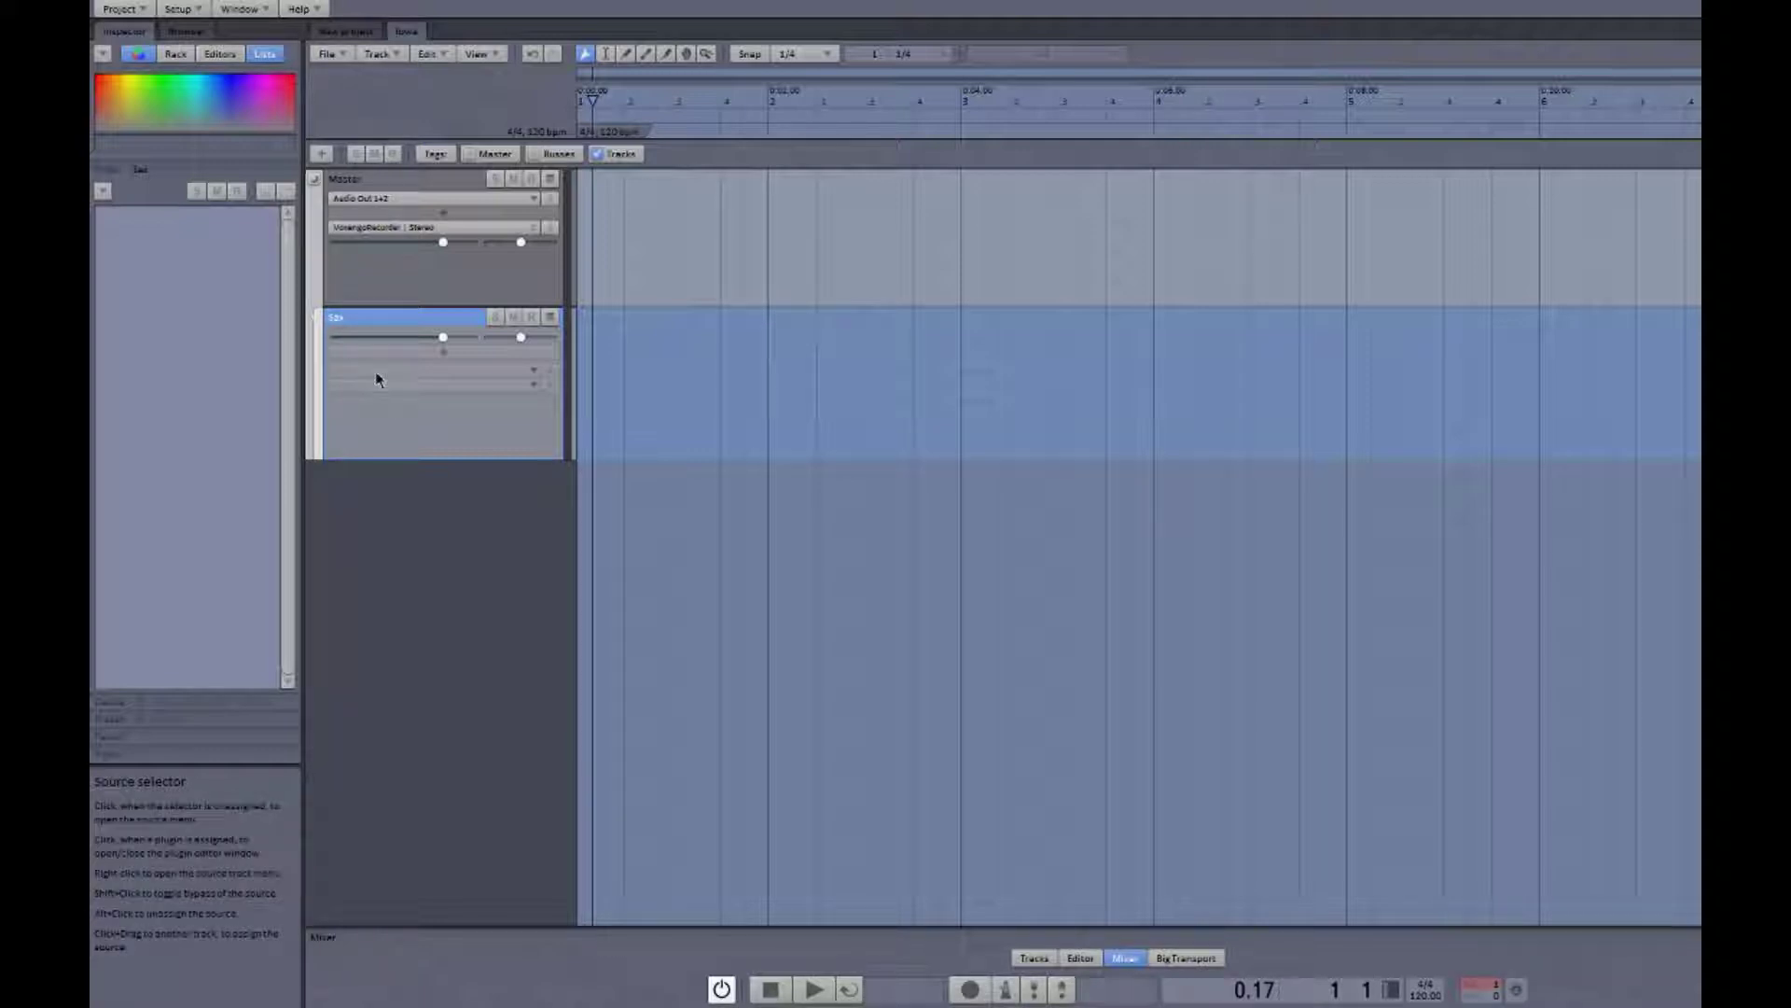
- Assign Iowa Alto Sax - 32 from Instruments > Iowa Sax as the Sax track's source
{"action": "left_click", "coordinate": [376, 371]}
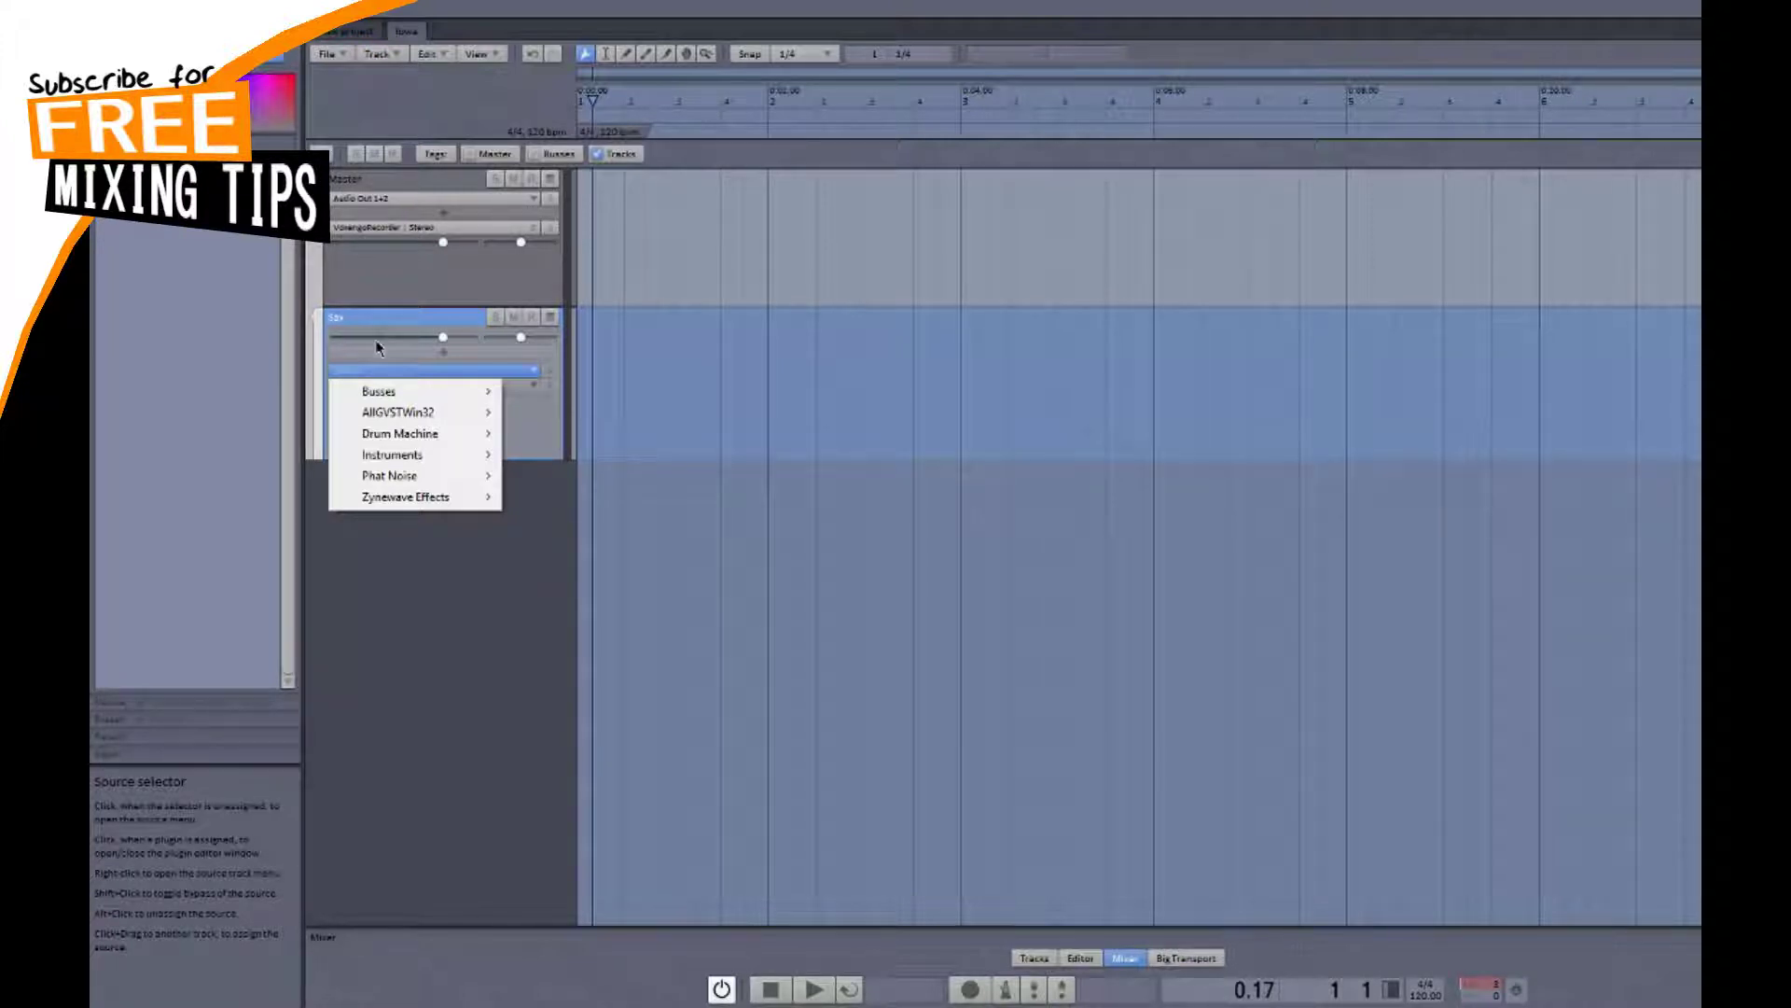
{"action": "mouse_move", "coordinate": [416, 455]}
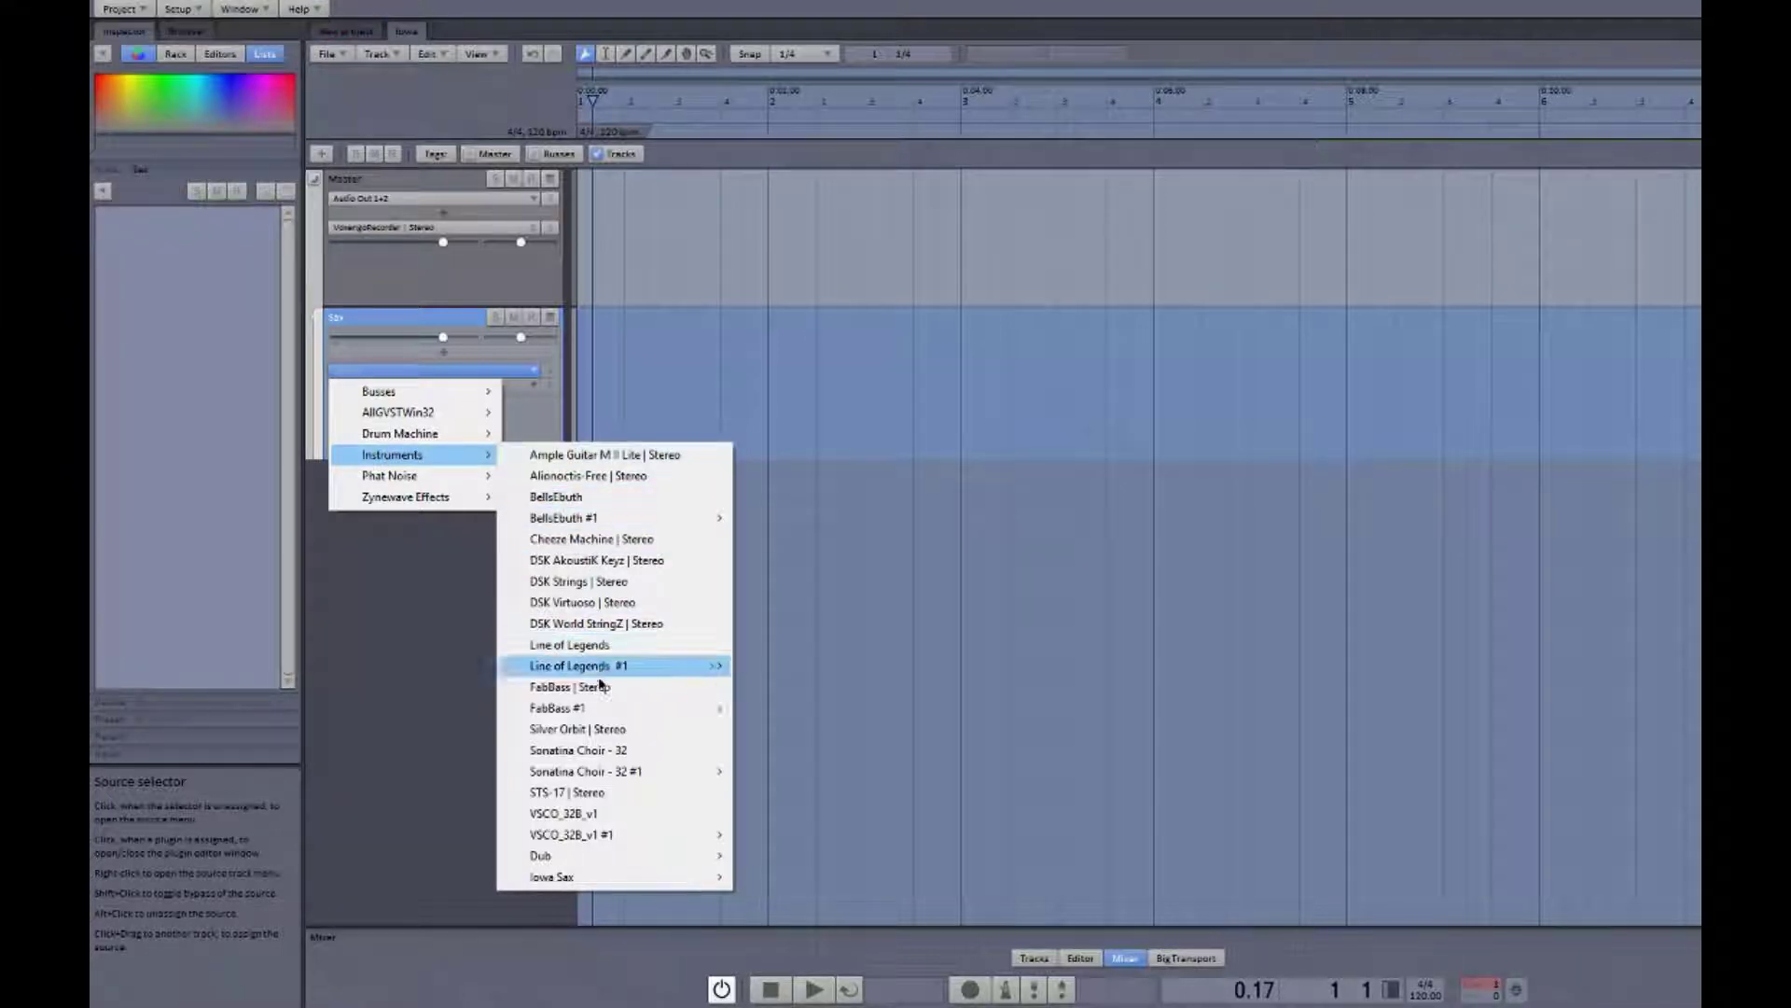
{"action": "mouse_move", "coordinate": [604, 877]}
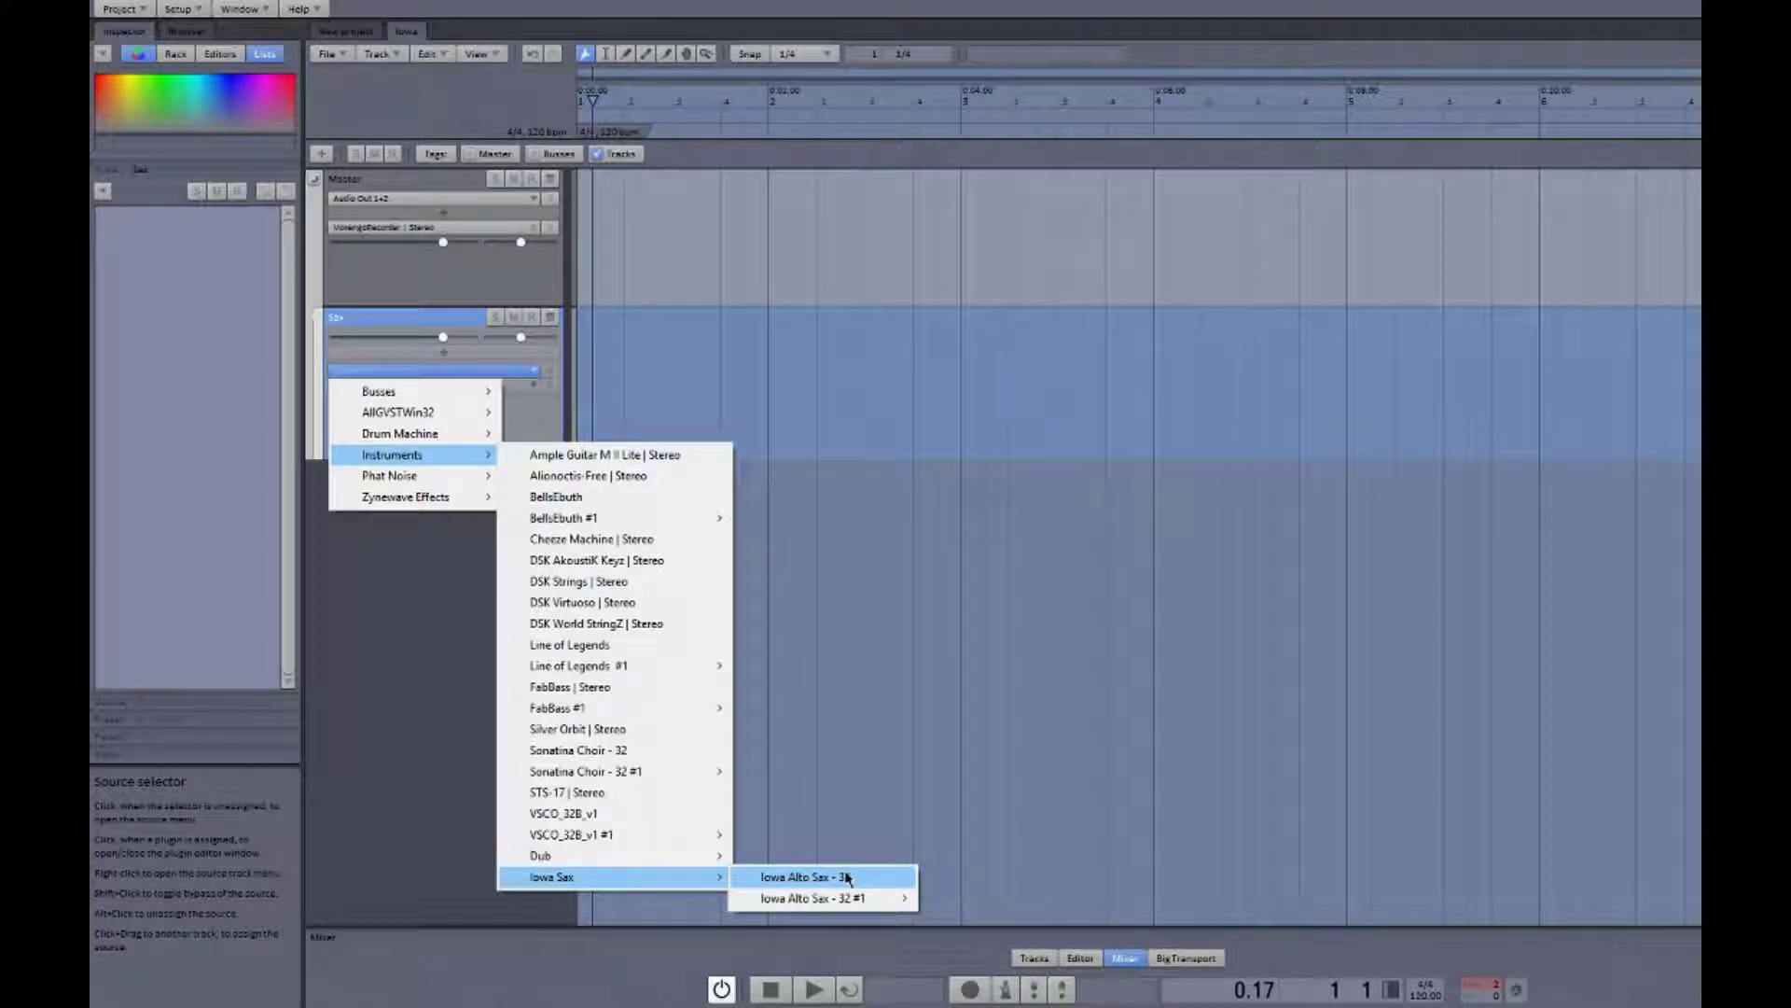
{"action": "mouse_move", "coordinate": [590, 707]}
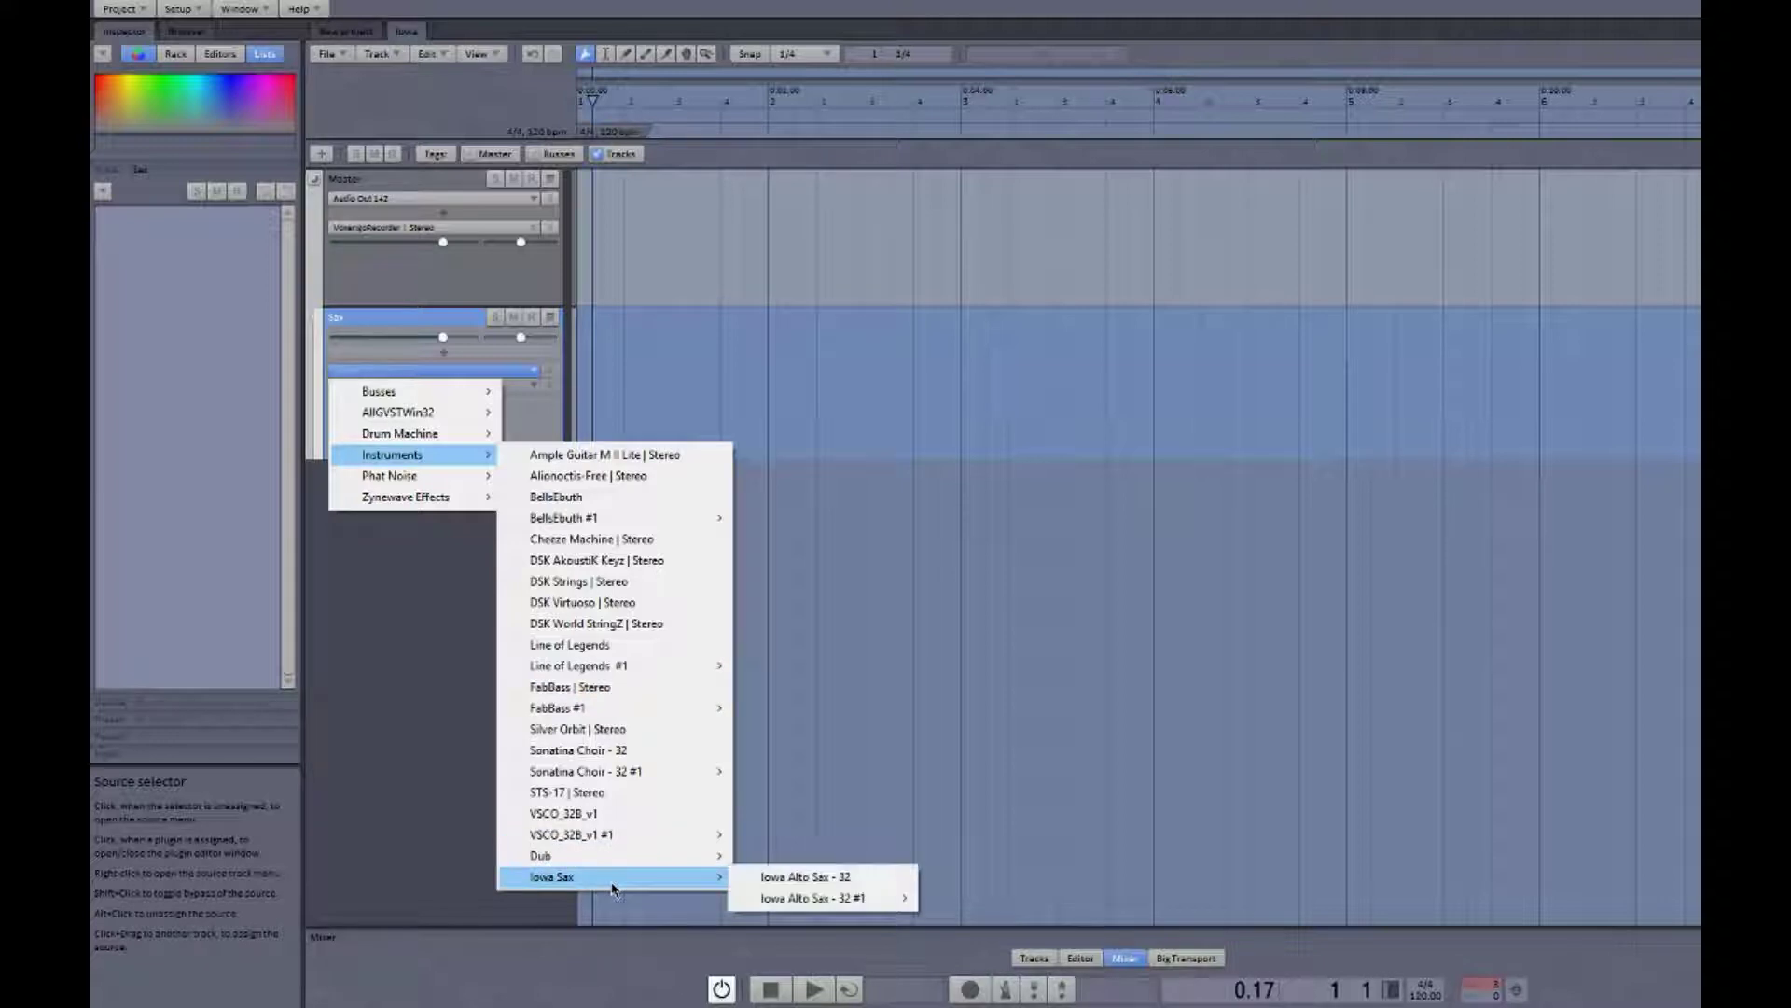
{"action": "left_click", "coordinate": [788, 880]}
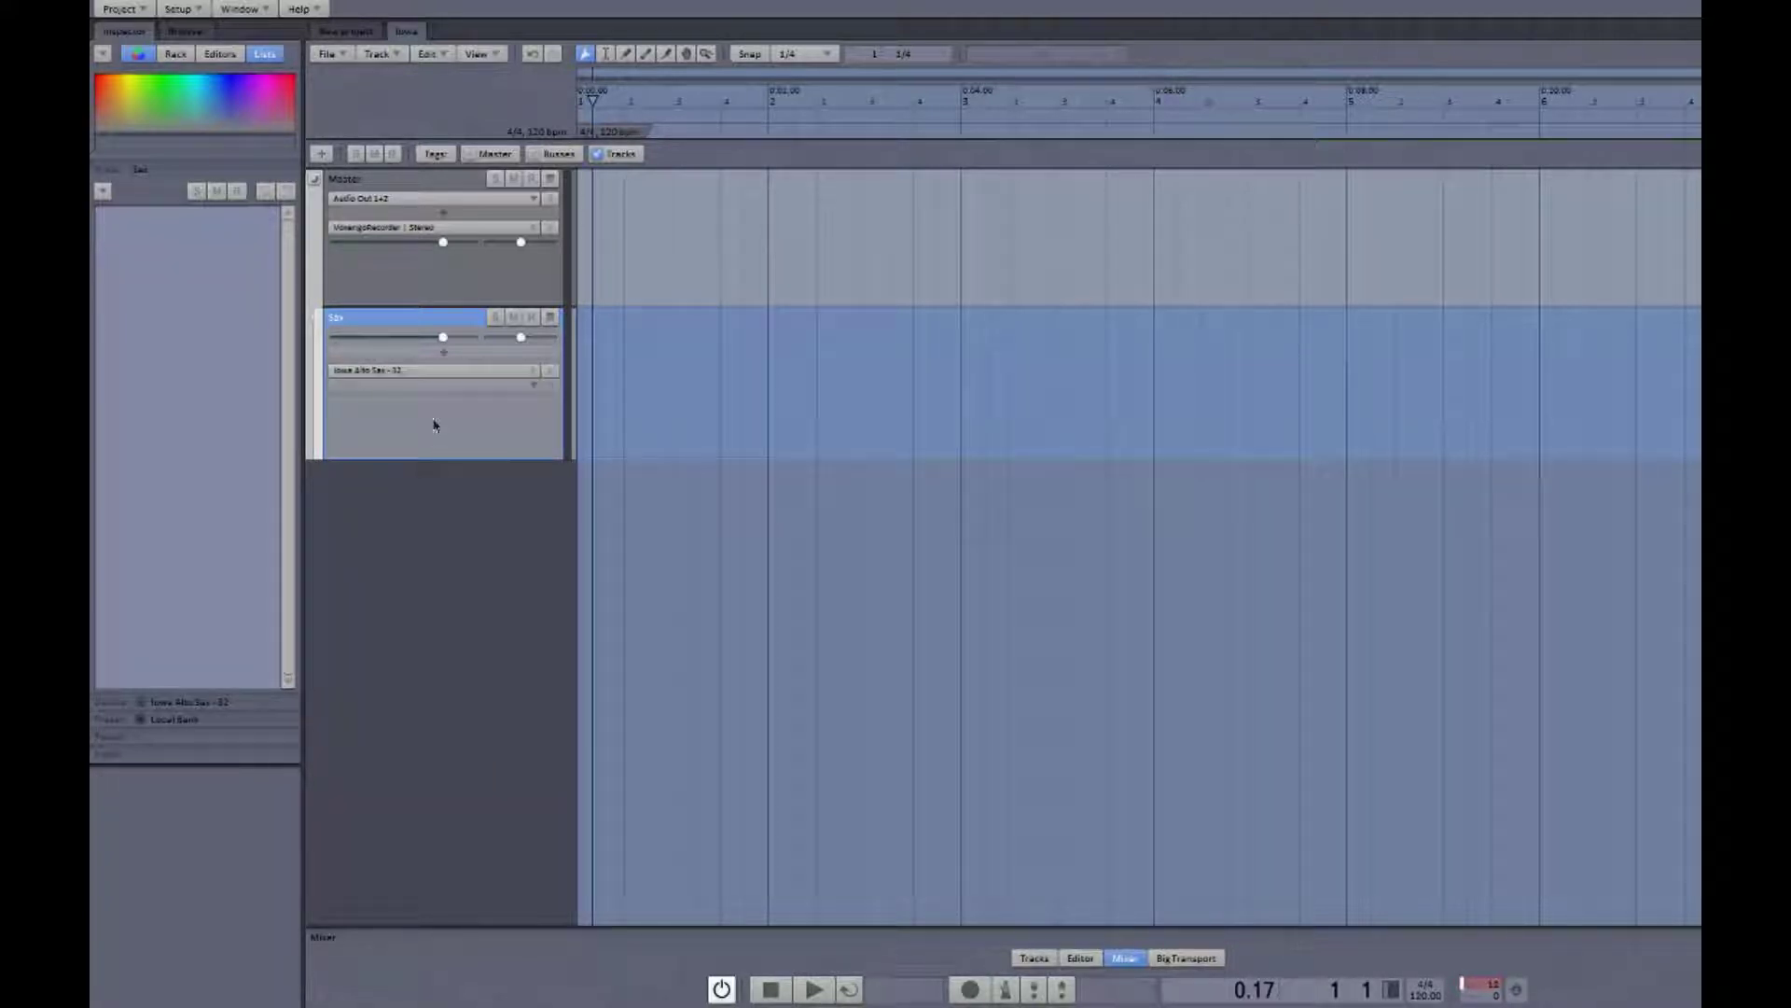
{"action": "mouse_move", "coordinate": [431, 378]}
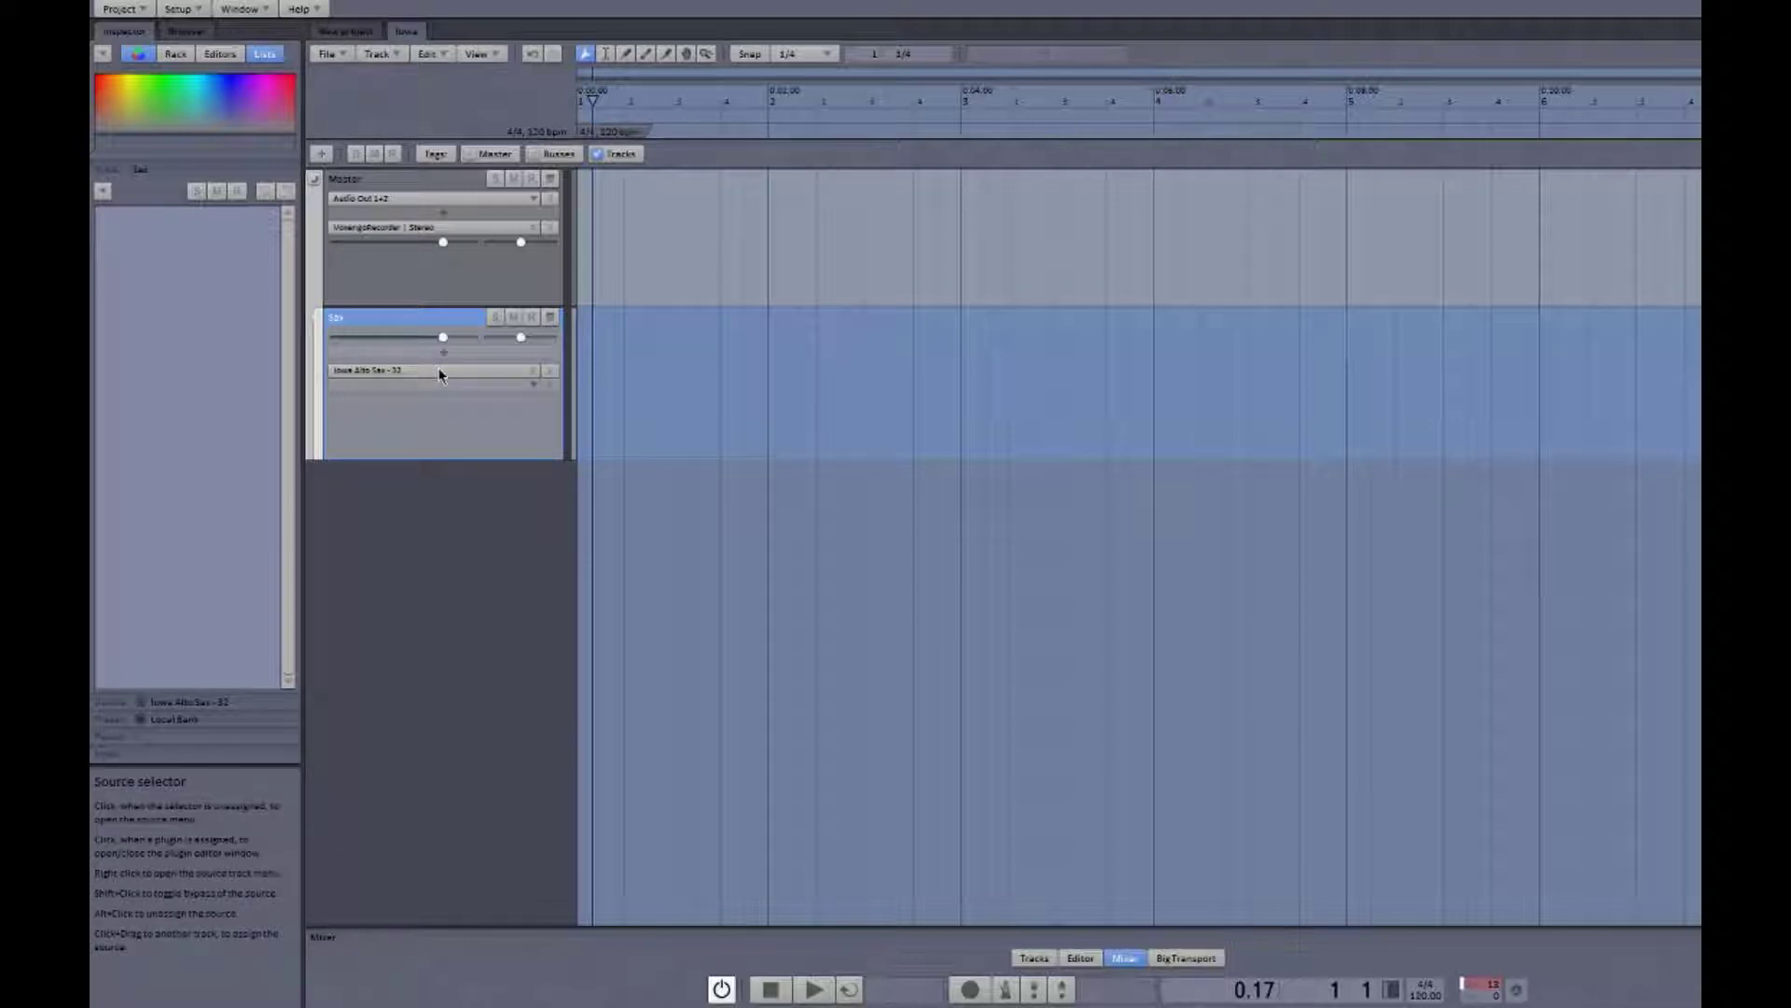
- Audition the Iowa Alto Sax by playing four notes on its plugin keyboard
{"action": "left_click", "coordinate": [440, 371]}
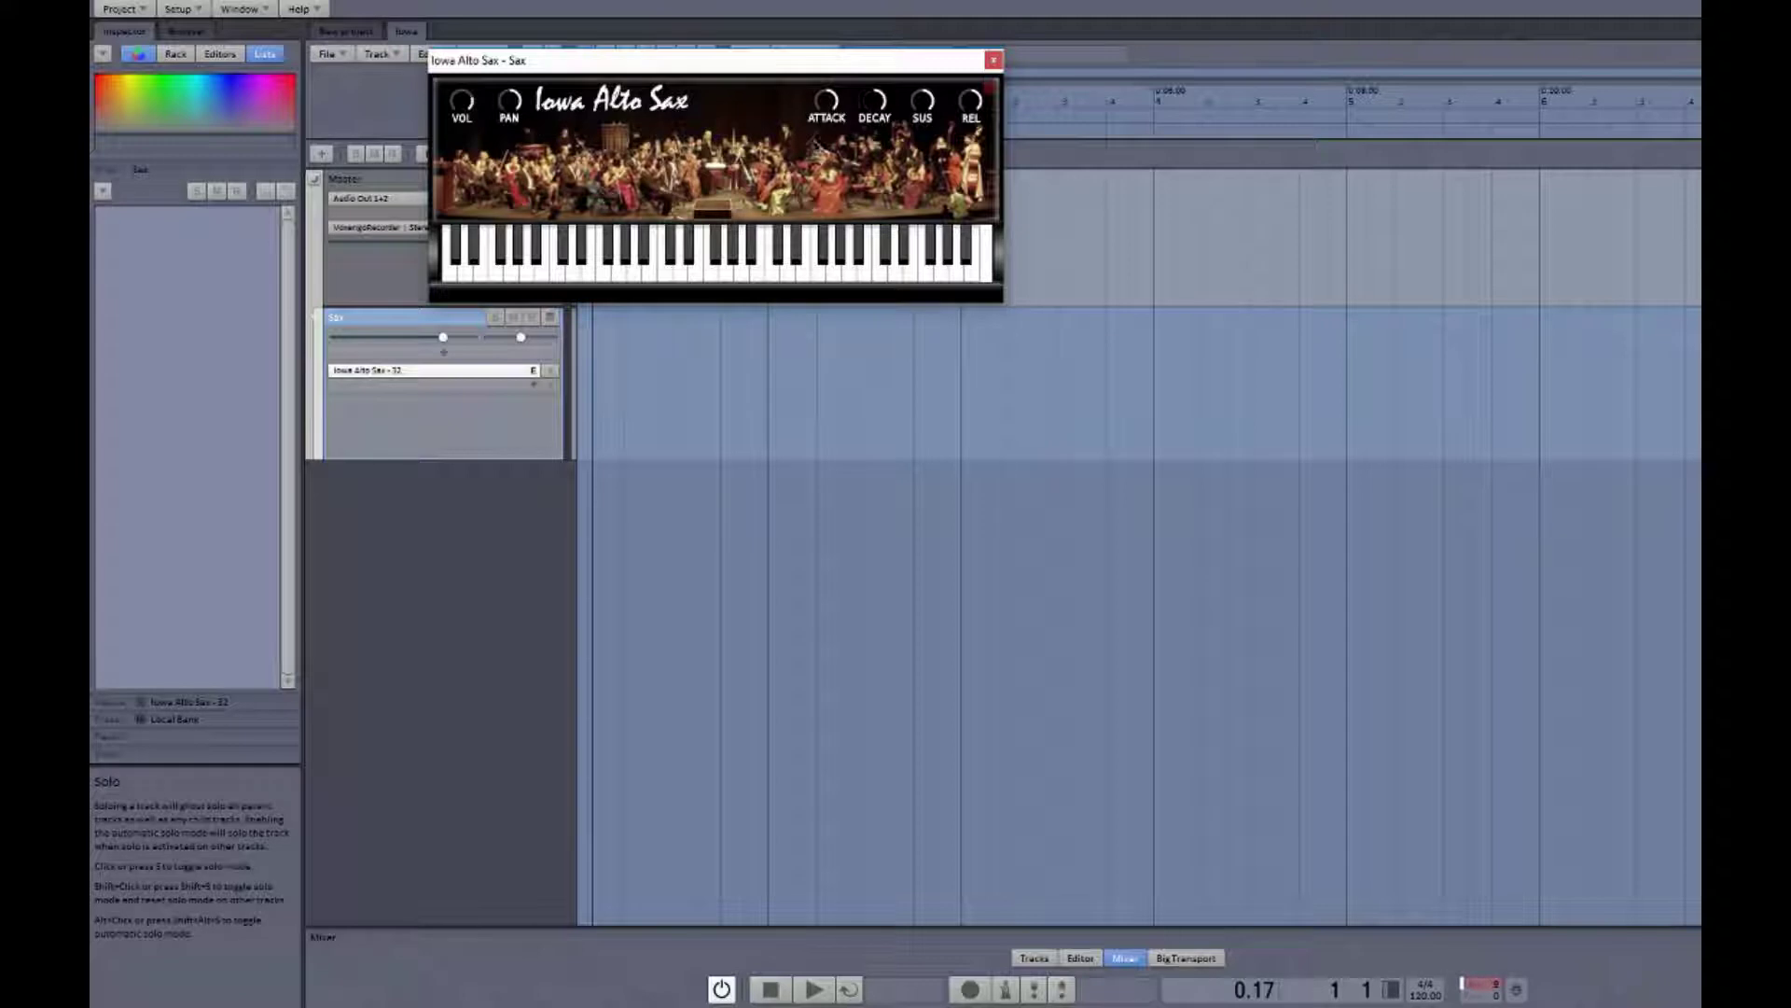
{"action": "left_click", "coordinate": [639, 266]}
{"action": "left_click", "coordinate": [603, 271]}
{"action": "left_click", "coordinate": [829, 275]}
{"action": "left_click", "coordinate": [907, 266]}
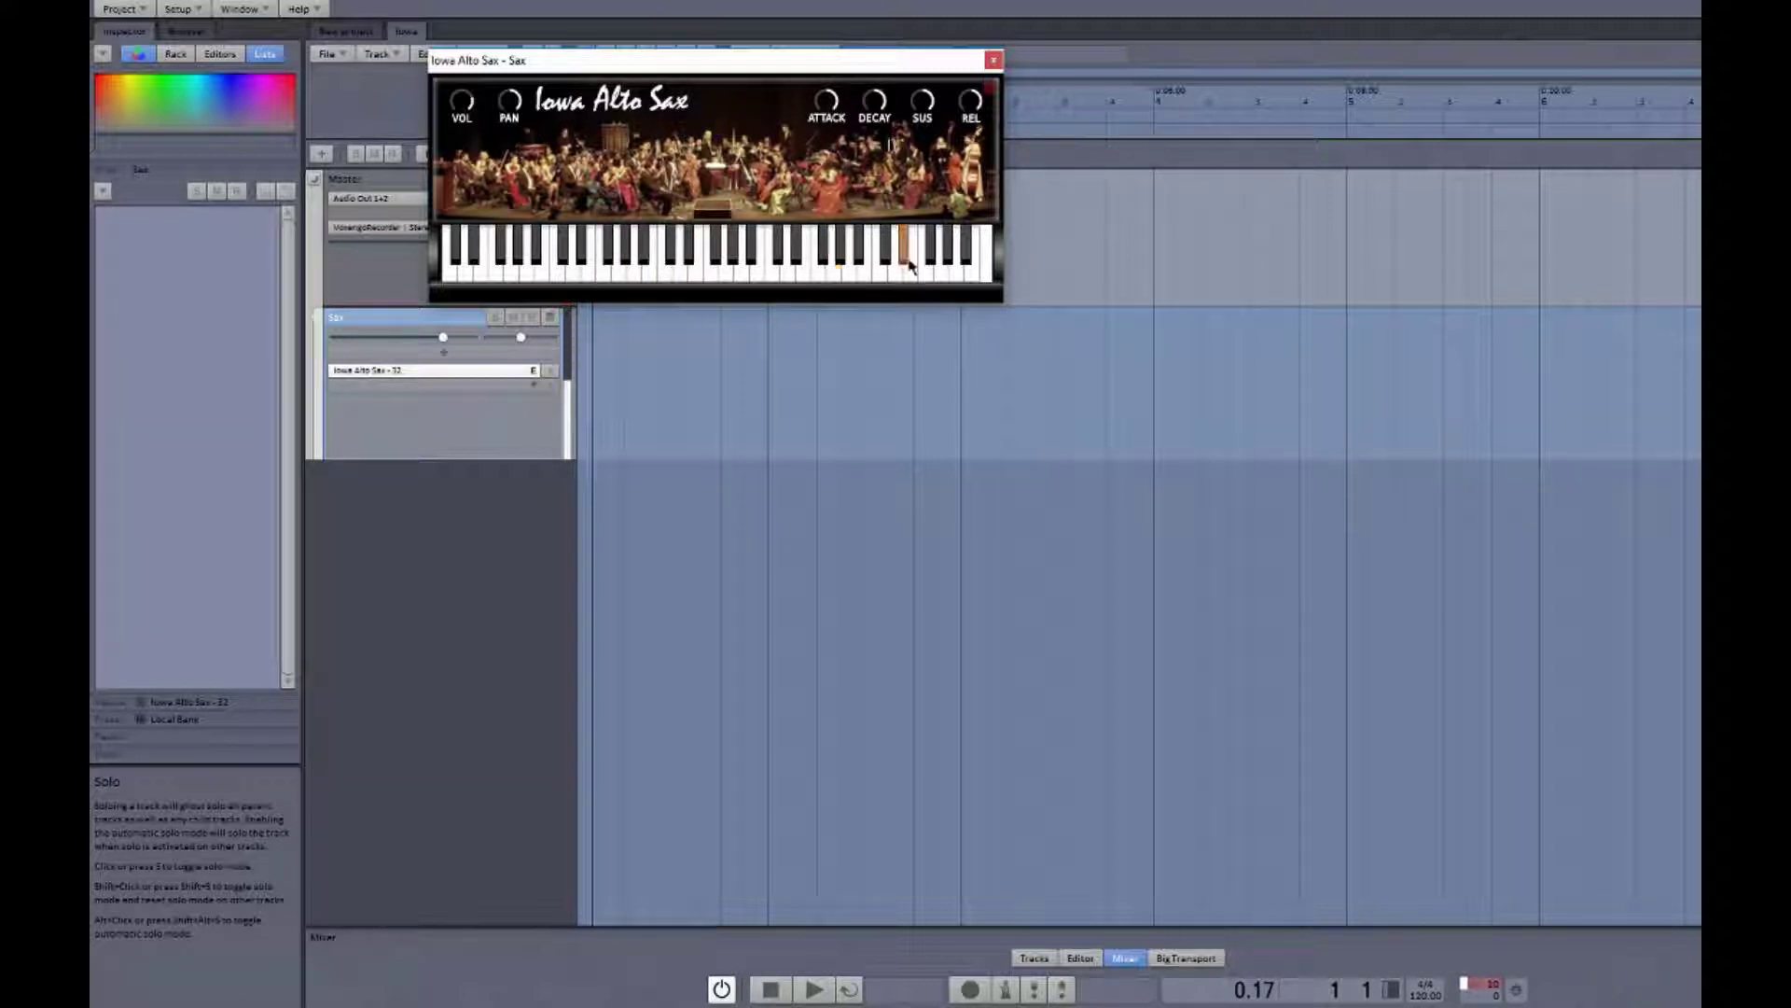
{"action": "left_click", "coordinate": [992, 60]}
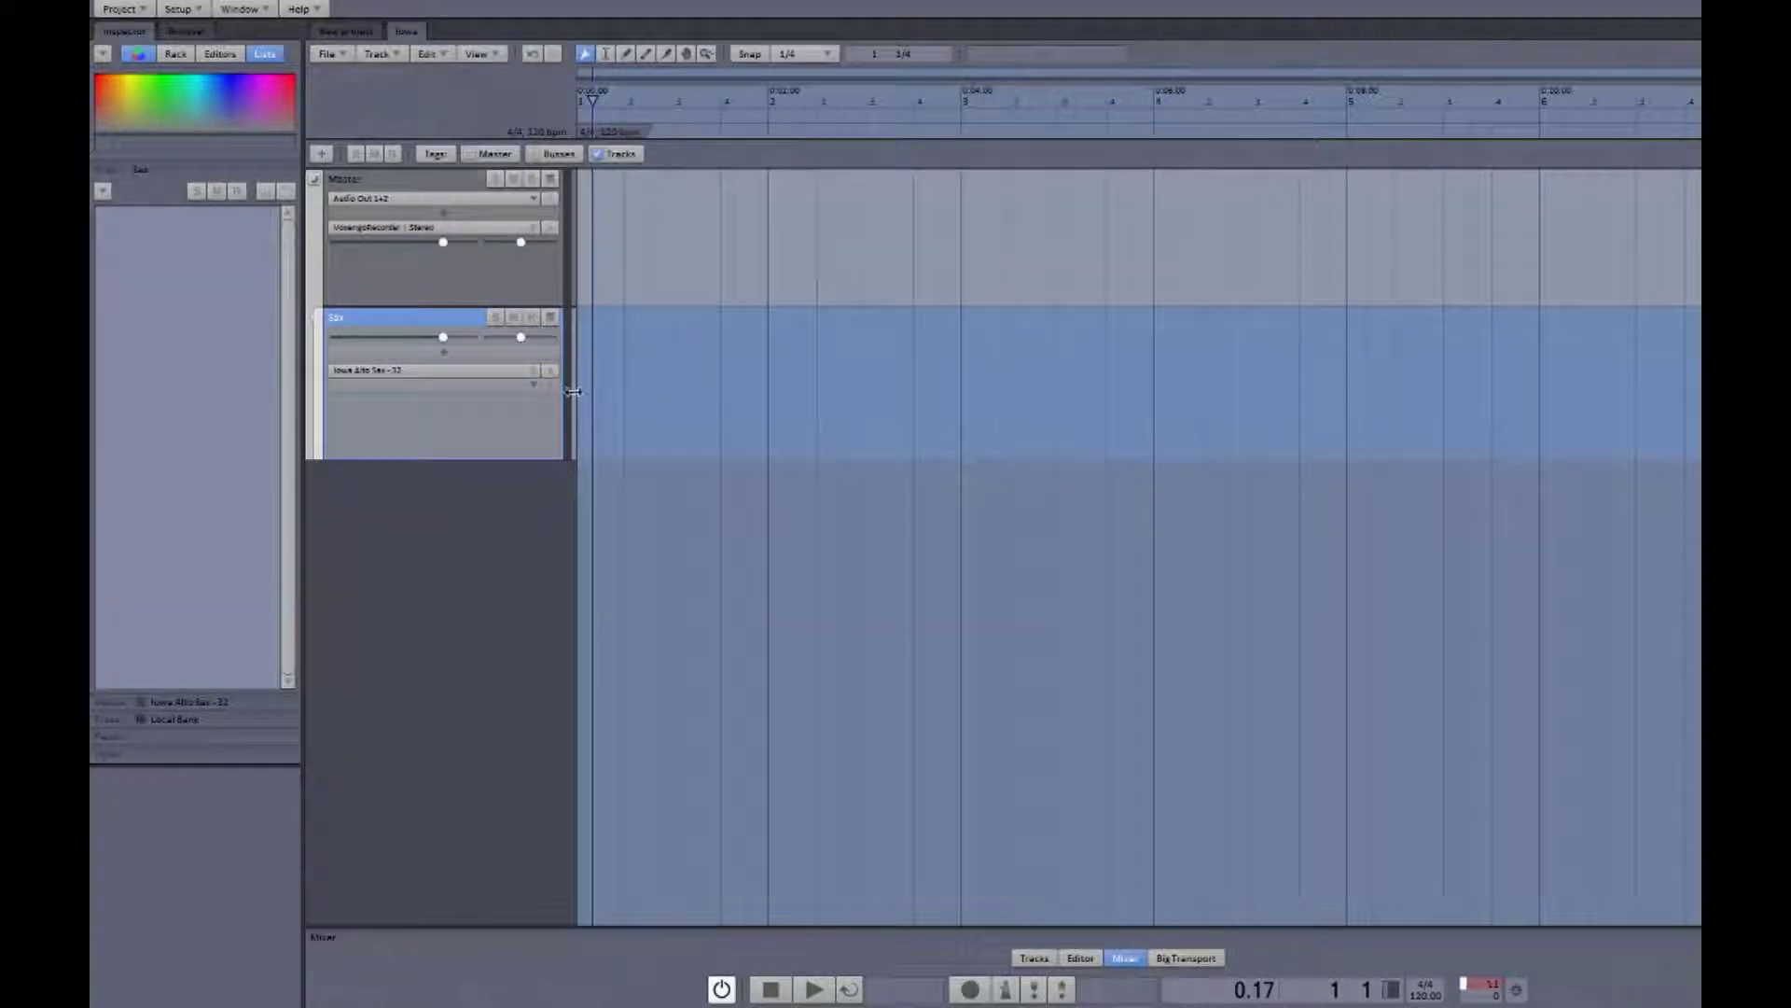
- Create an empty part on the Sax track stretched across the timeline, with playback at the start
{"action": "double_click", "coordinate": [584, 442]}
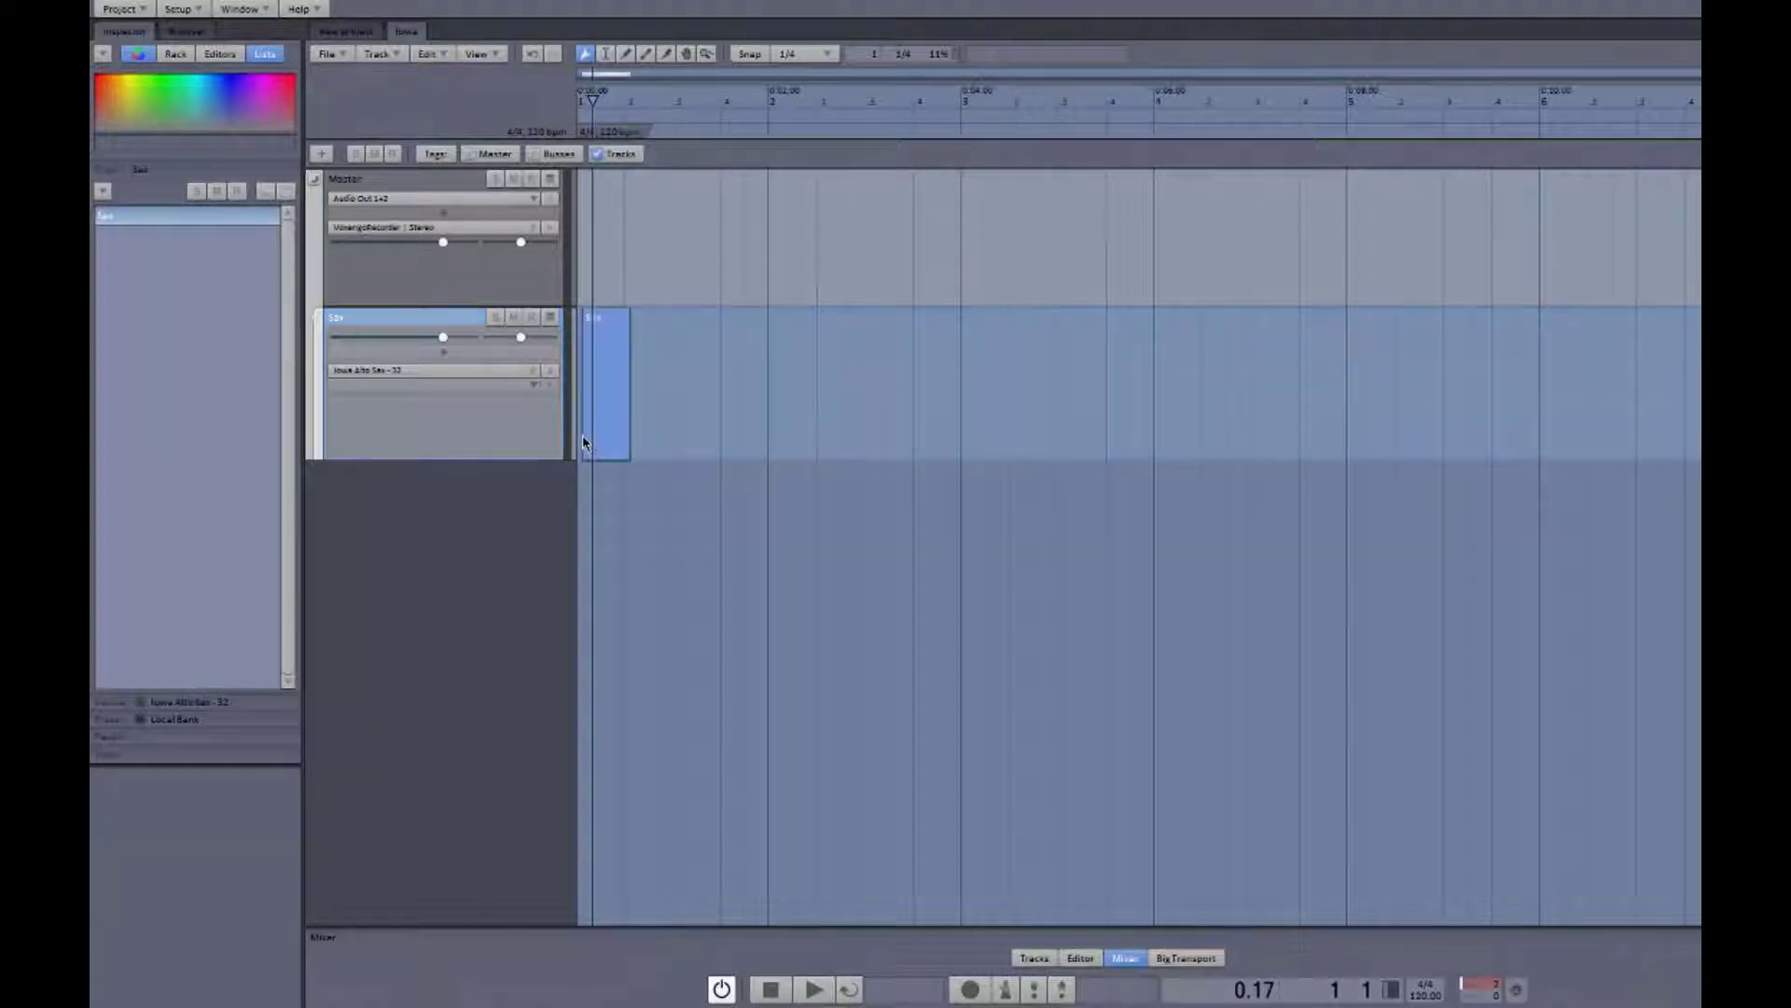
{"action": "left_click_drag", "start_coordinate": [631, 443], "coordinate": [1693, 443]}
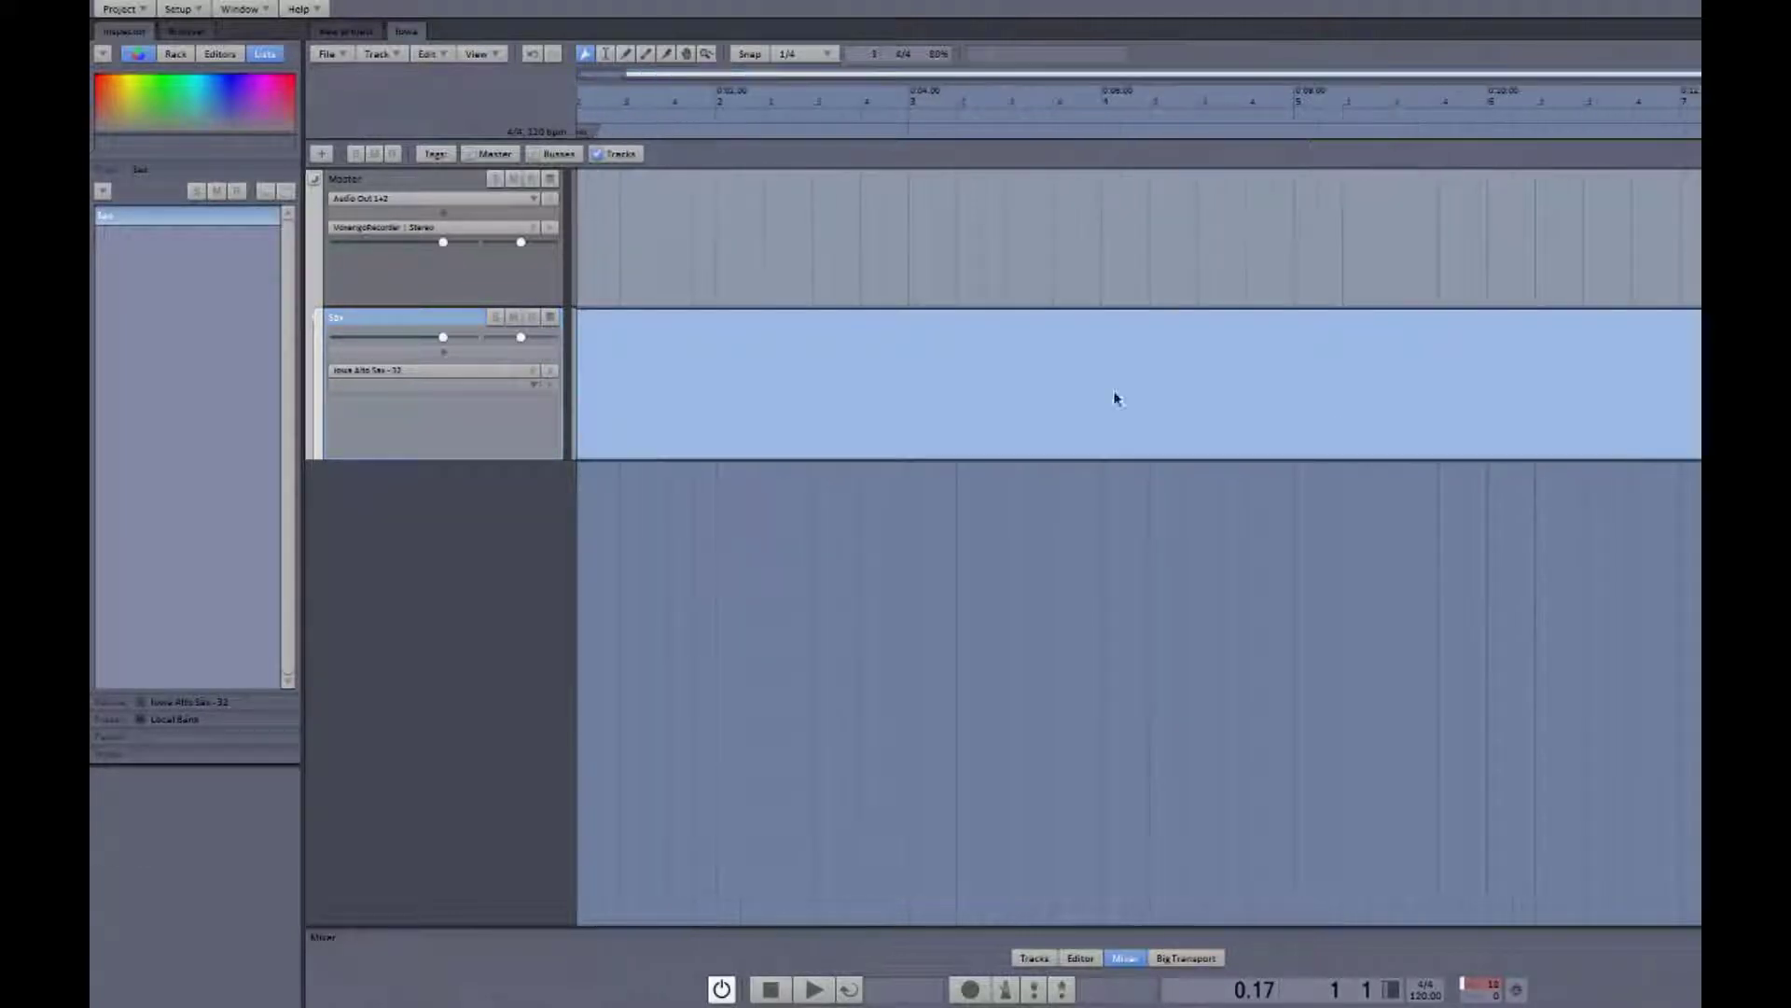
{"action": "left_click", "coordinate": [1015, 372]}
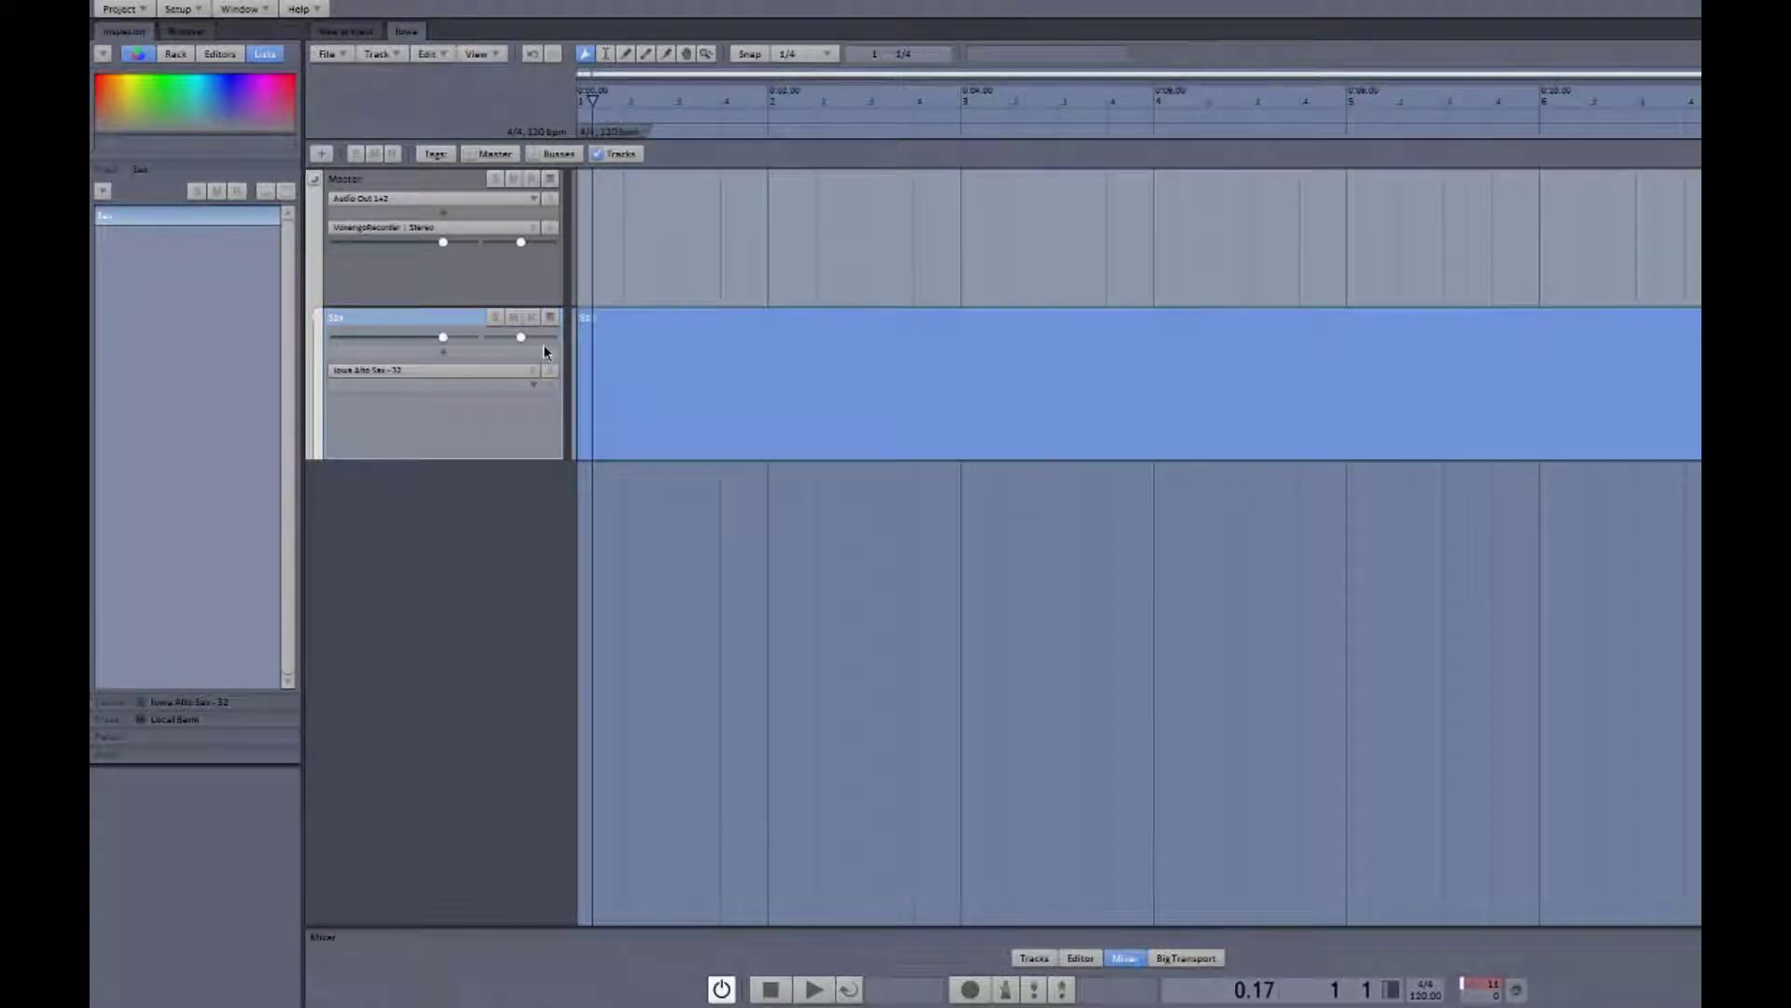
{"action": "key", "text": "Home"}
- Draw a three-note chord at the Sax part's start, lengthen it to one bar, and play it
{"action": "double_click", "coordinate": [640, 355]}
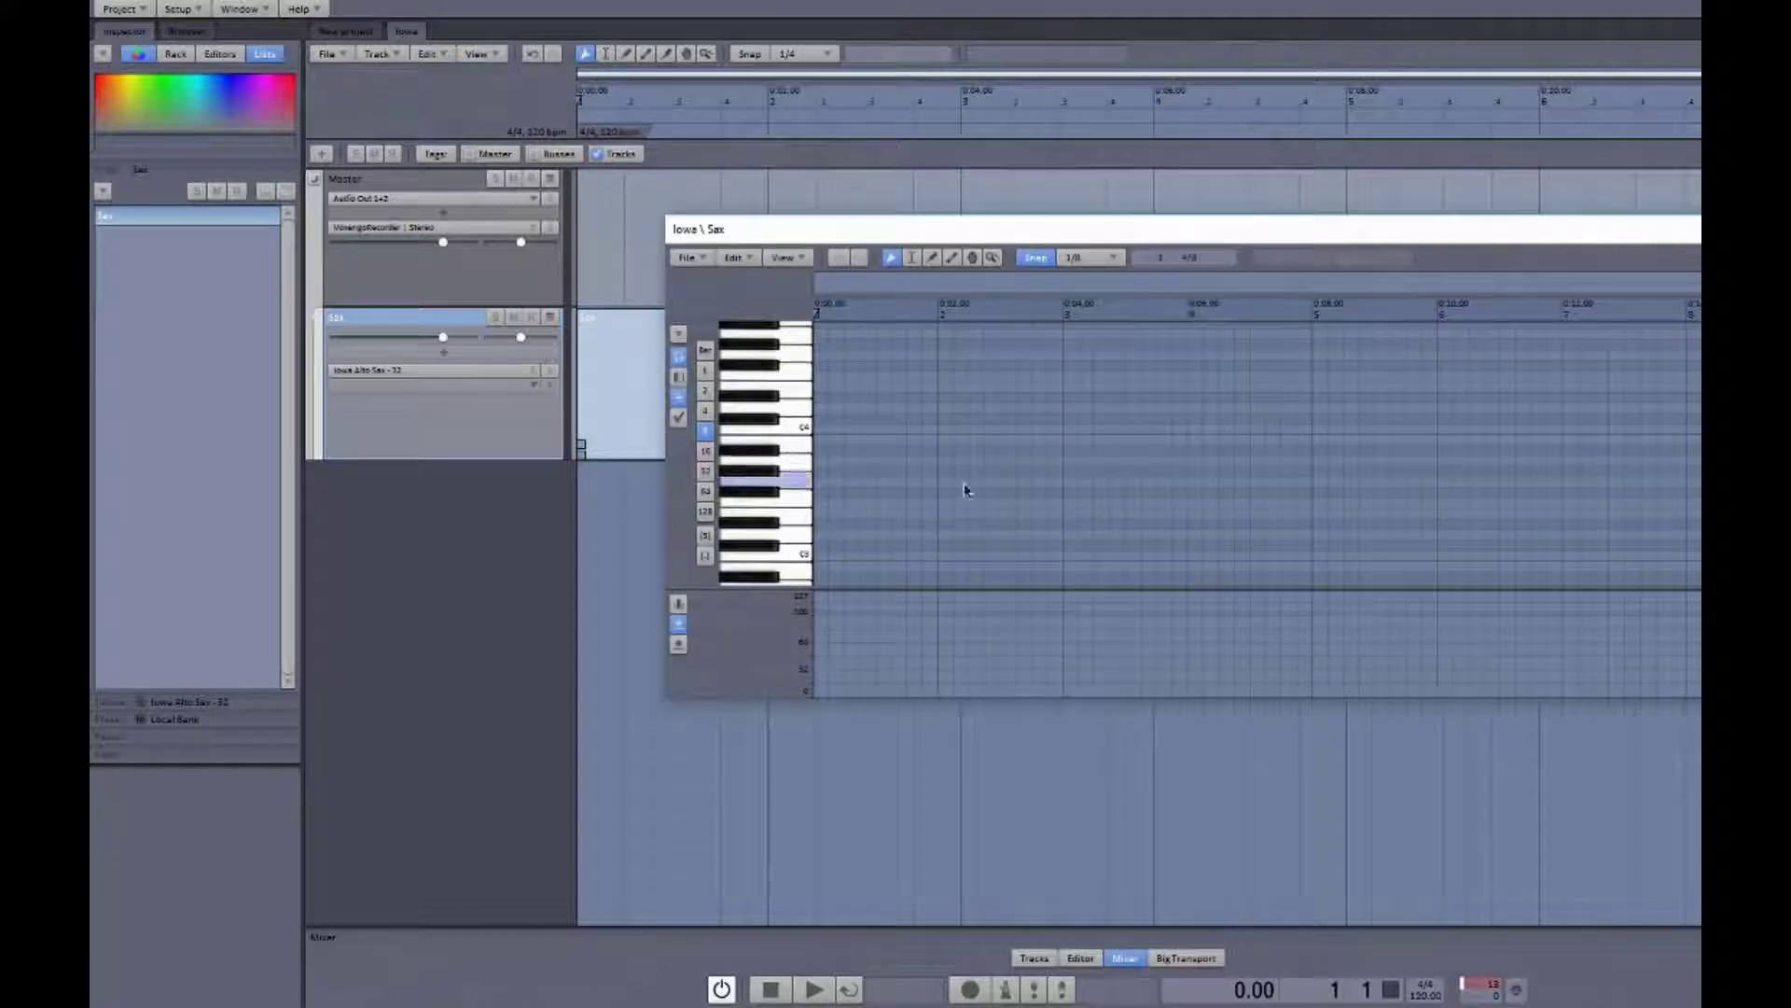
{"action": "left_click", "coordinate": [821, 424]}
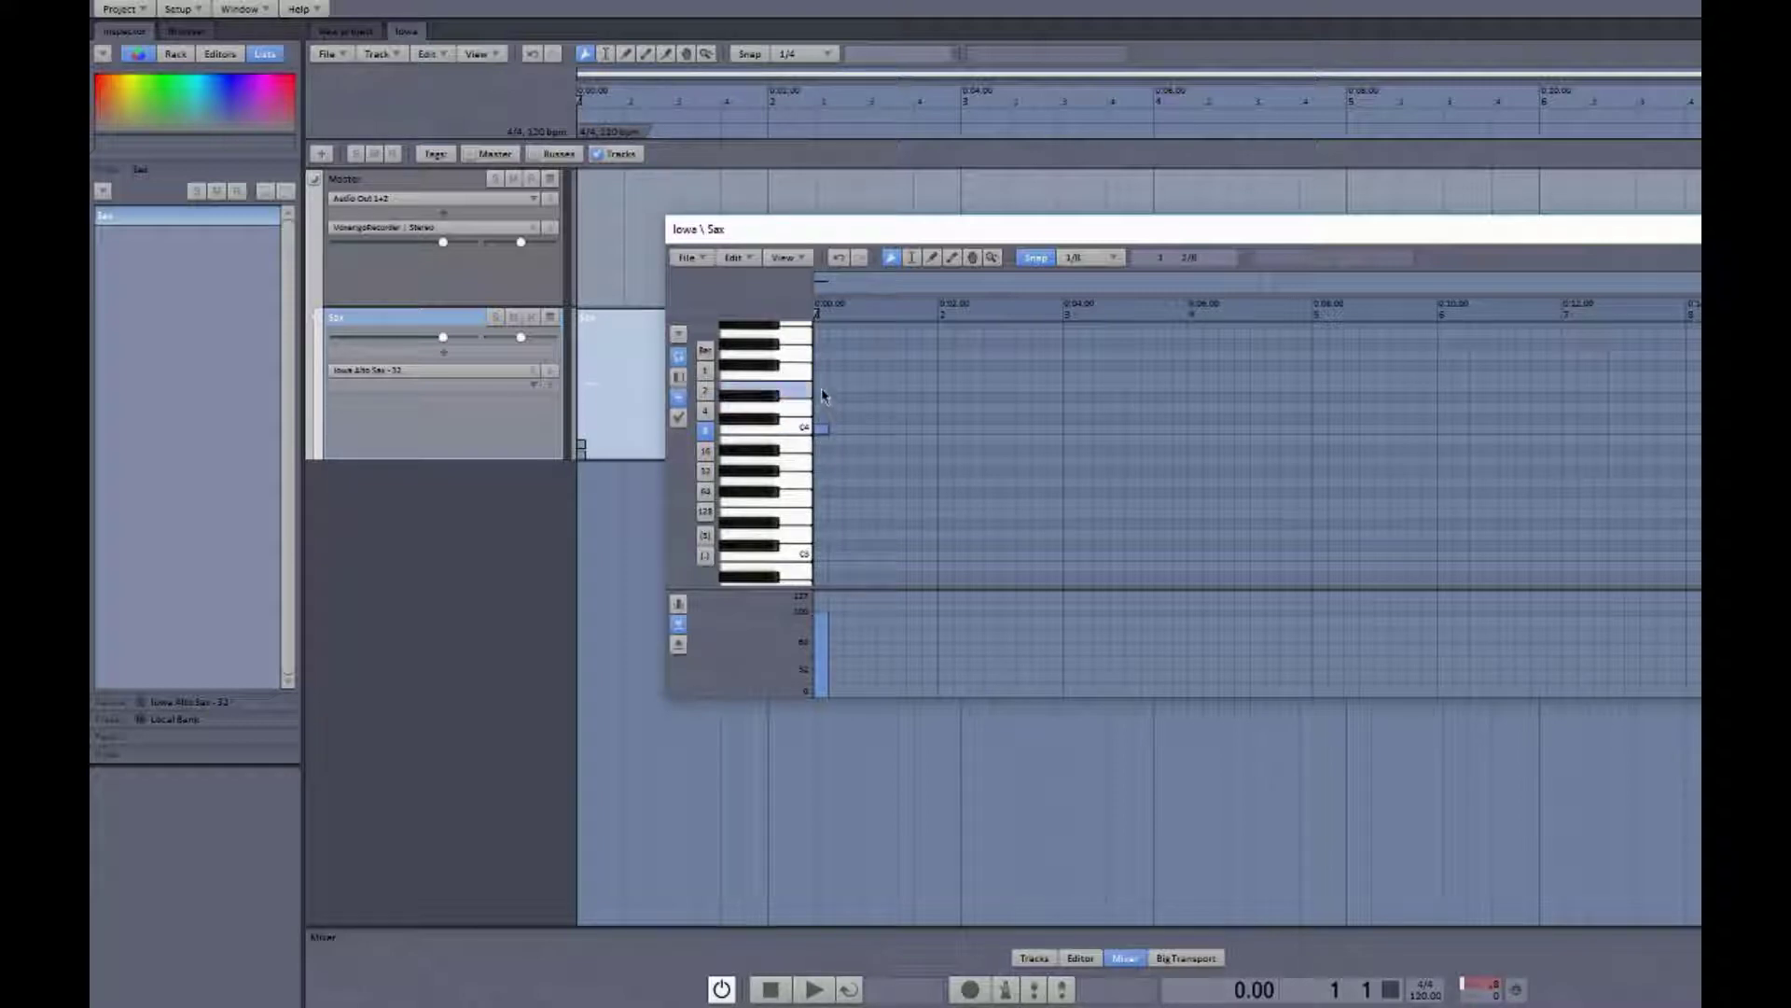
{"action": "left_click", "coordinate": [821, 389]}
{"action": "left_click", "coordinate": [821, 480]}
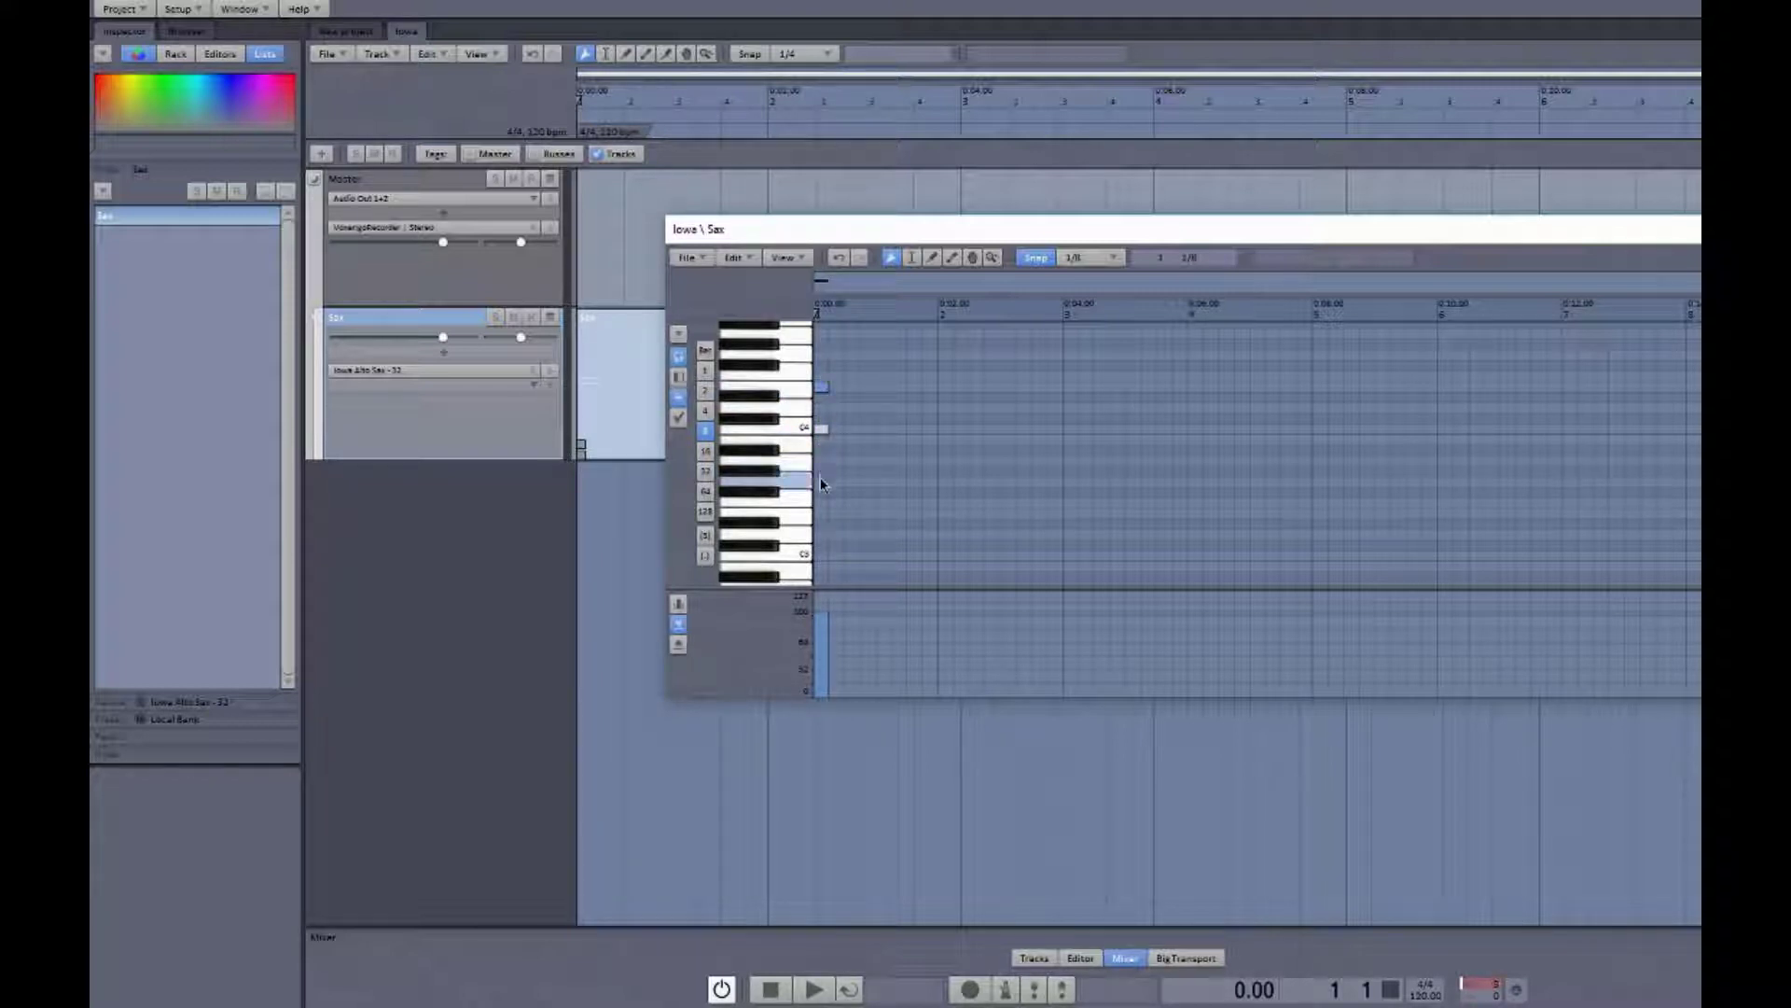
{"action": "left_click", "coordinate": [931, 257]}
{"action": "left_click_drag", "start_coordinate": [828, 387], "coordinate": [938, 387]}
{"action": "key", "text": "space"}
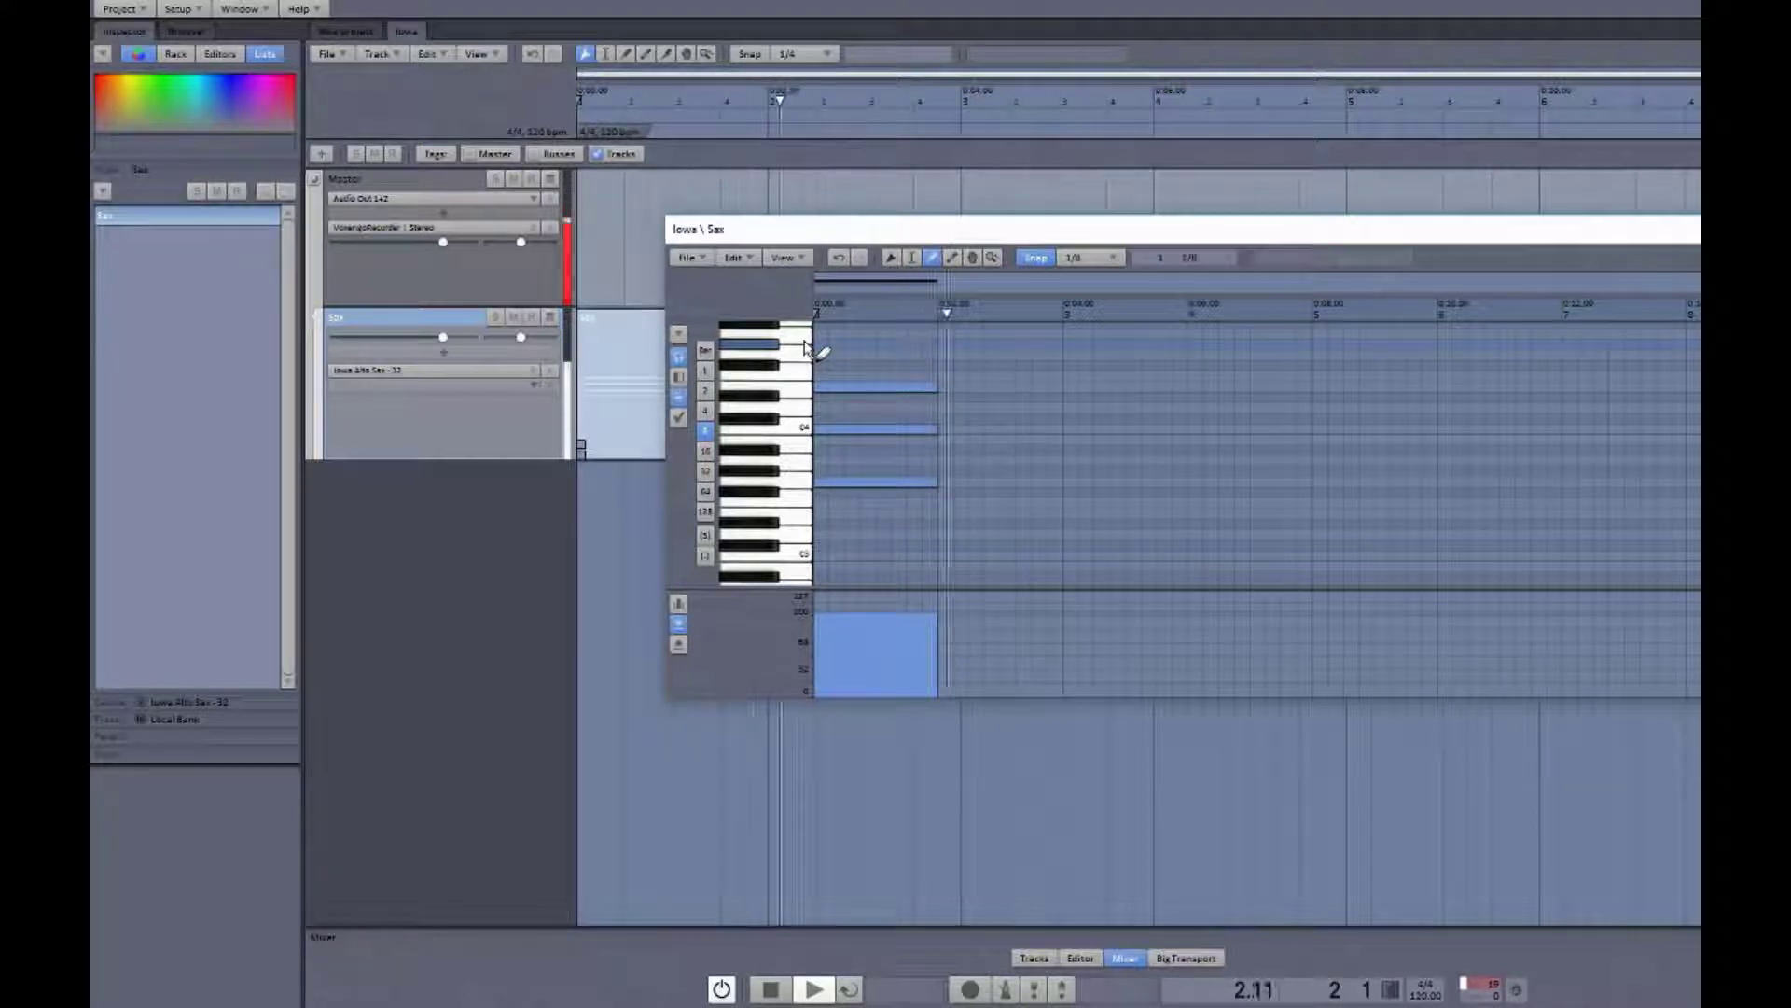
{"action": "key", "text": "space"}
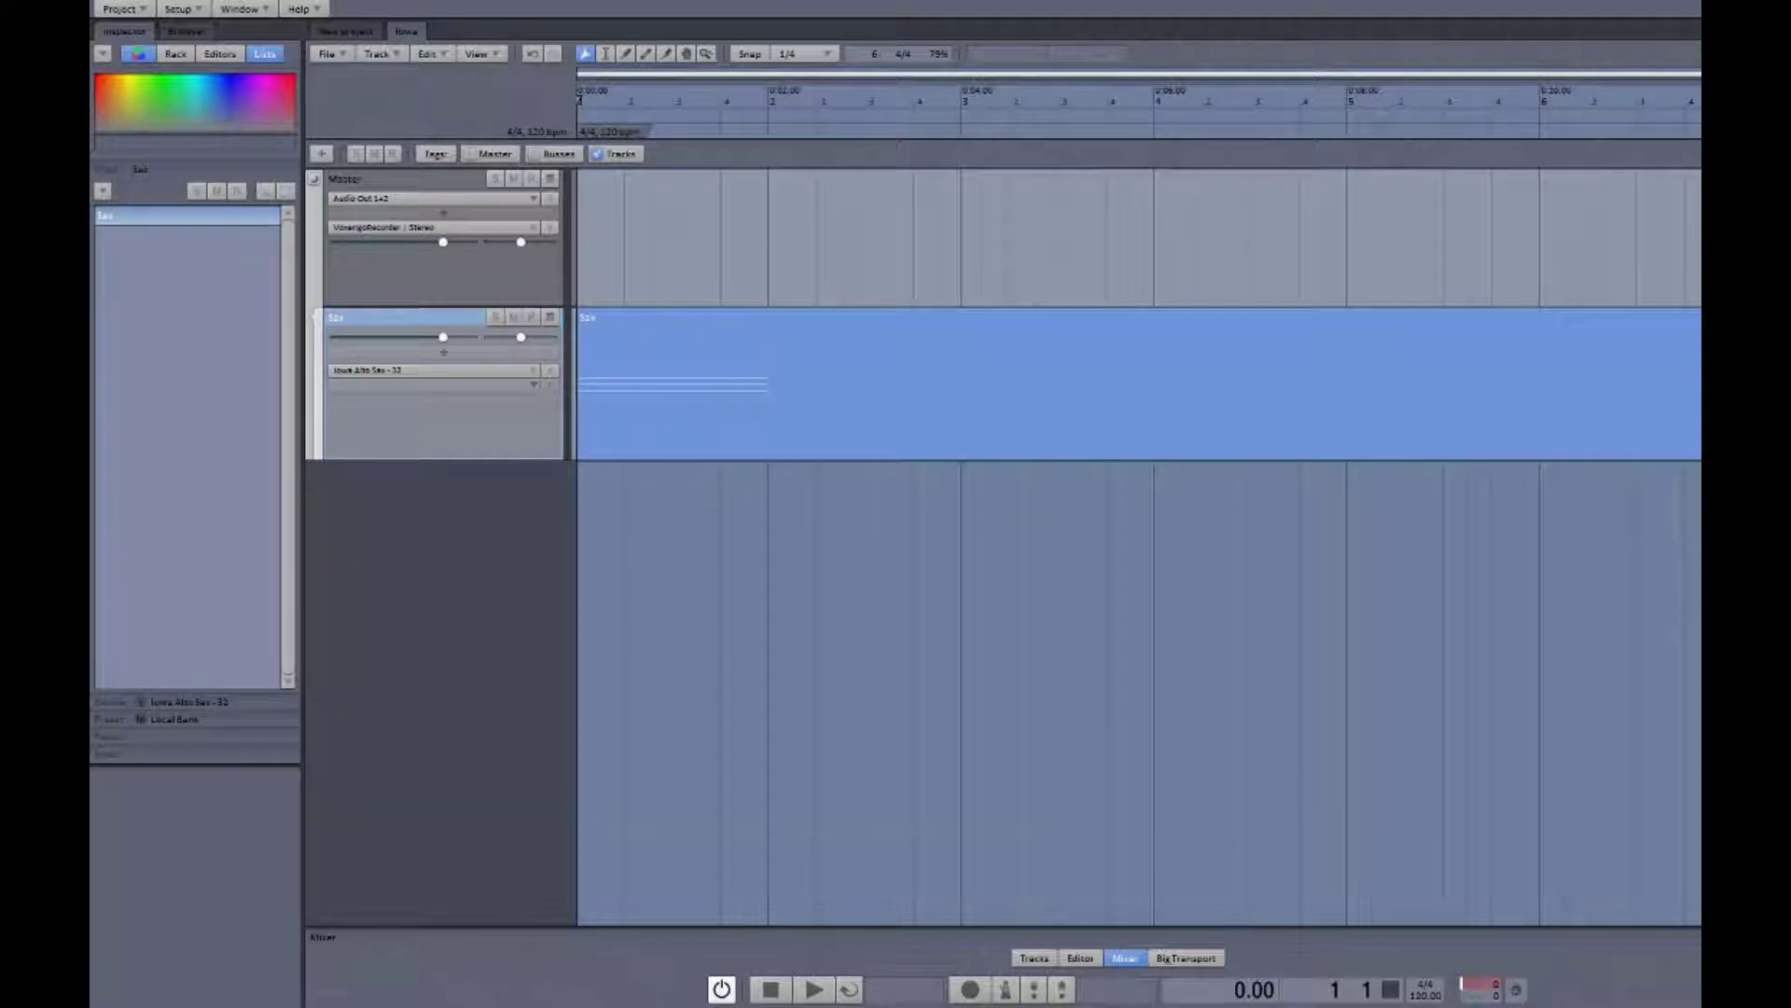
- Deselect the Sax part and drag the playhead to the start of bar 2
{"action": "left_click", "coordinate": [908, 389]}
{"action": "left_click_drag", "start_coordinate": [908, 388], "coordinate": [771, 388]}
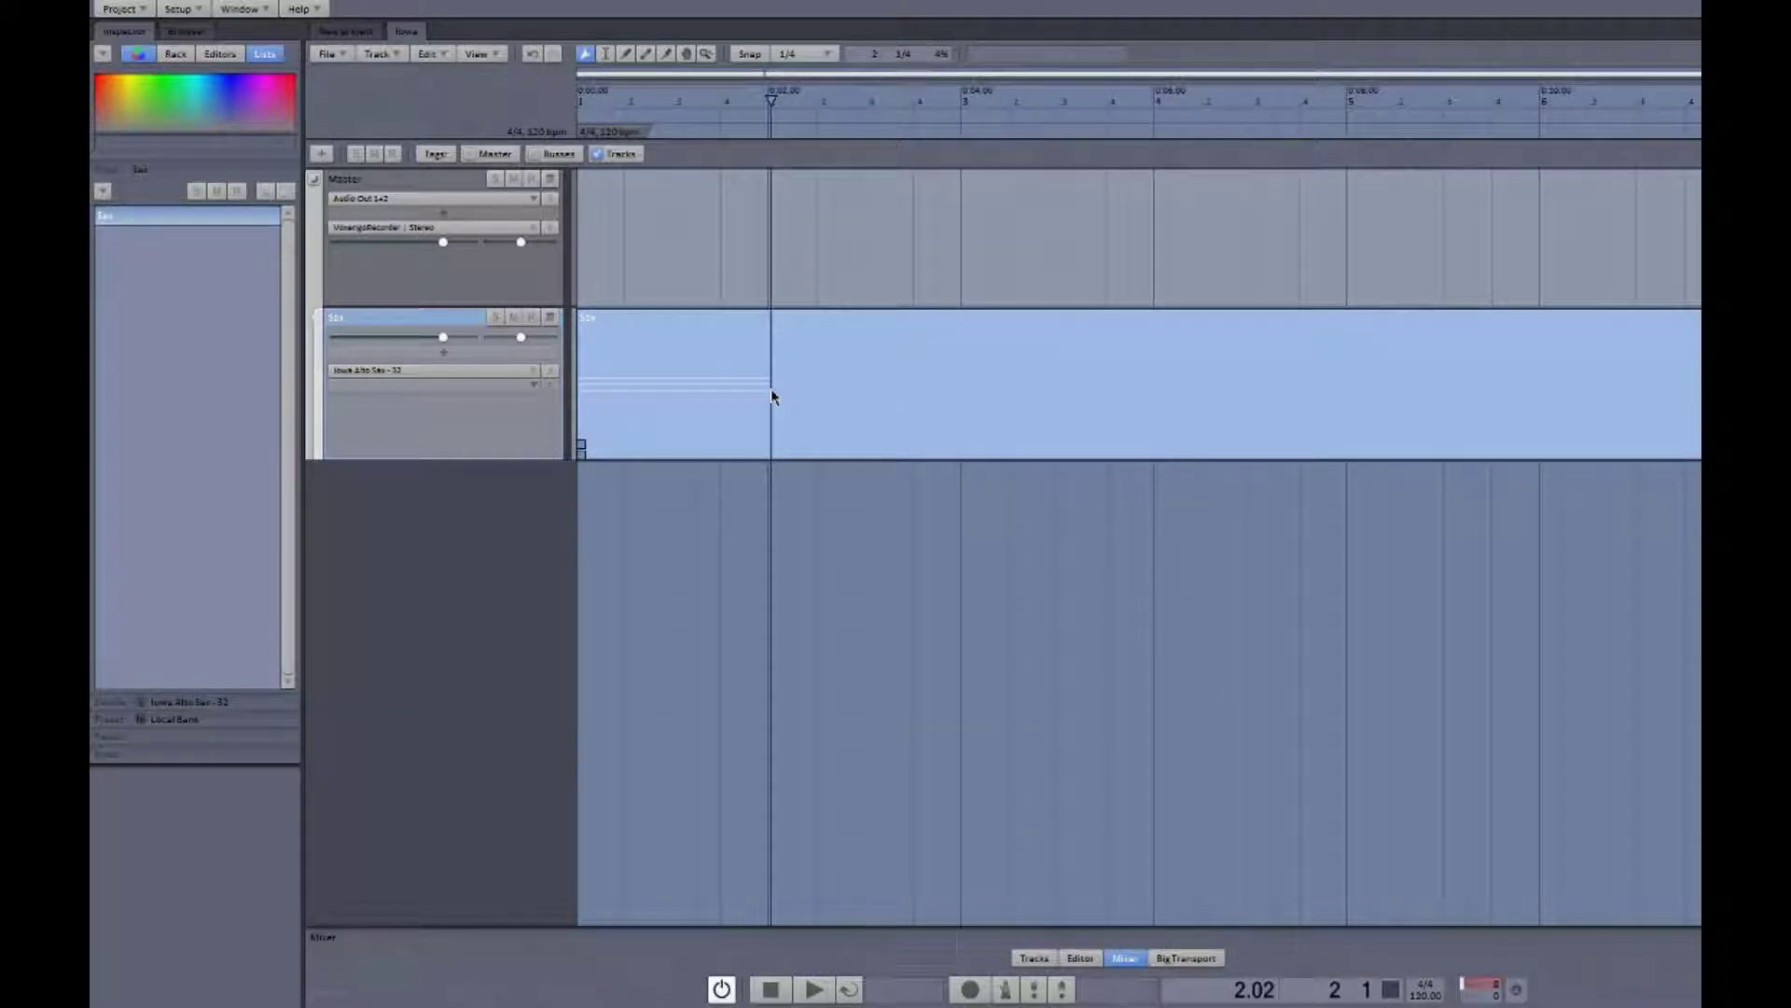